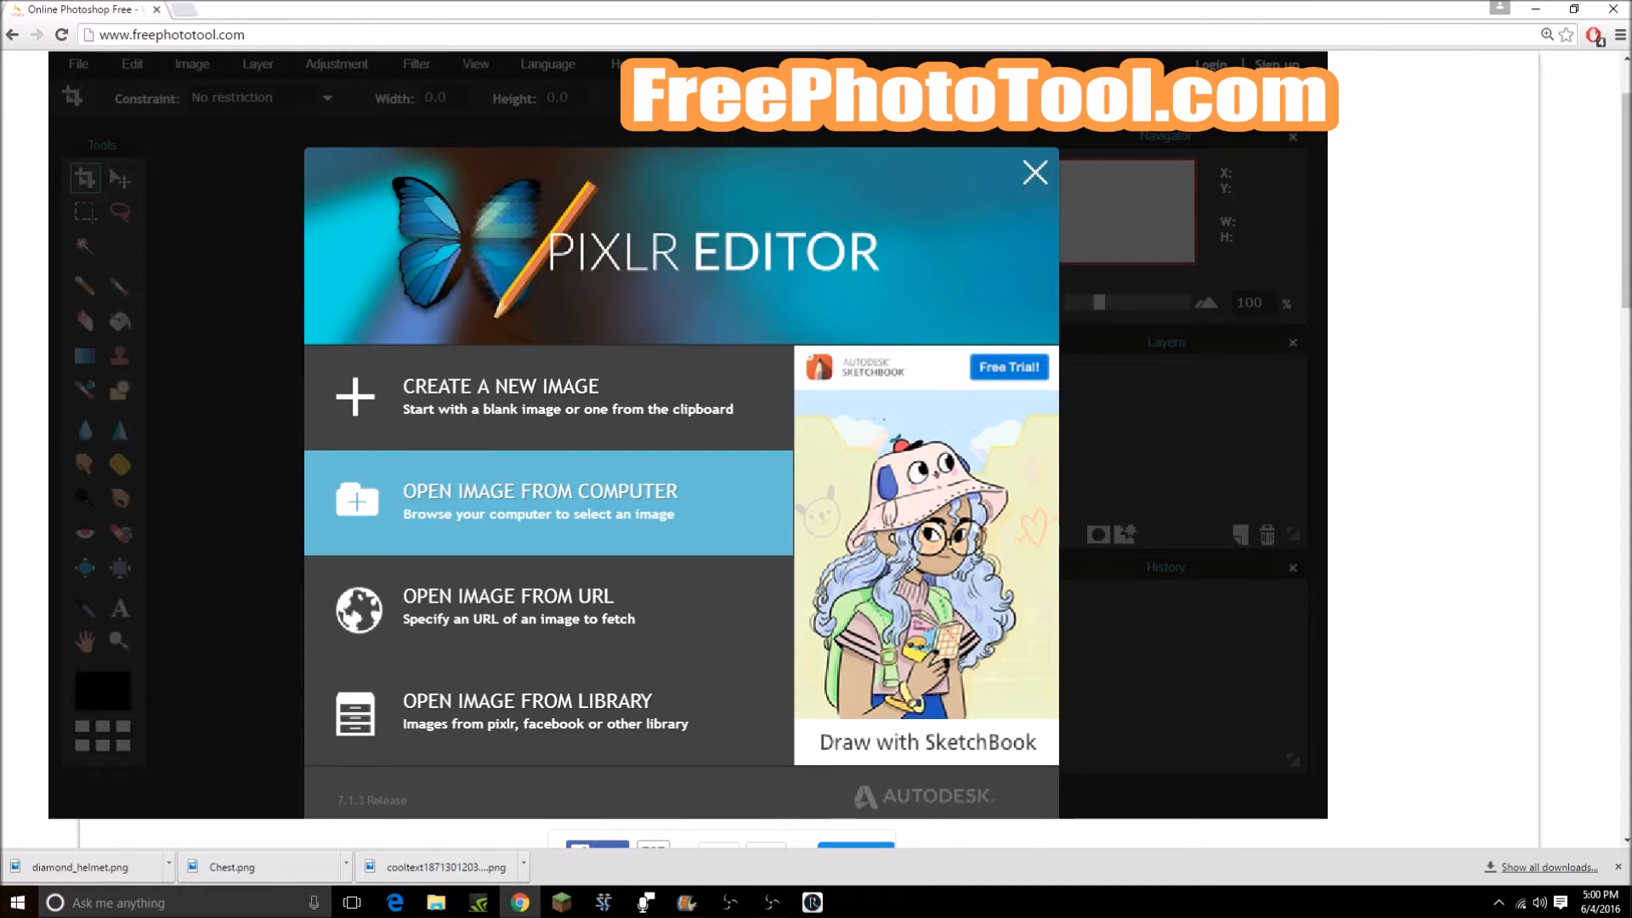
# Open the image Screenshot (108) from the computer.
pyautogui.click(548, 502)
pyautogui.click(1439, 612)
pyautogui.press('Return')
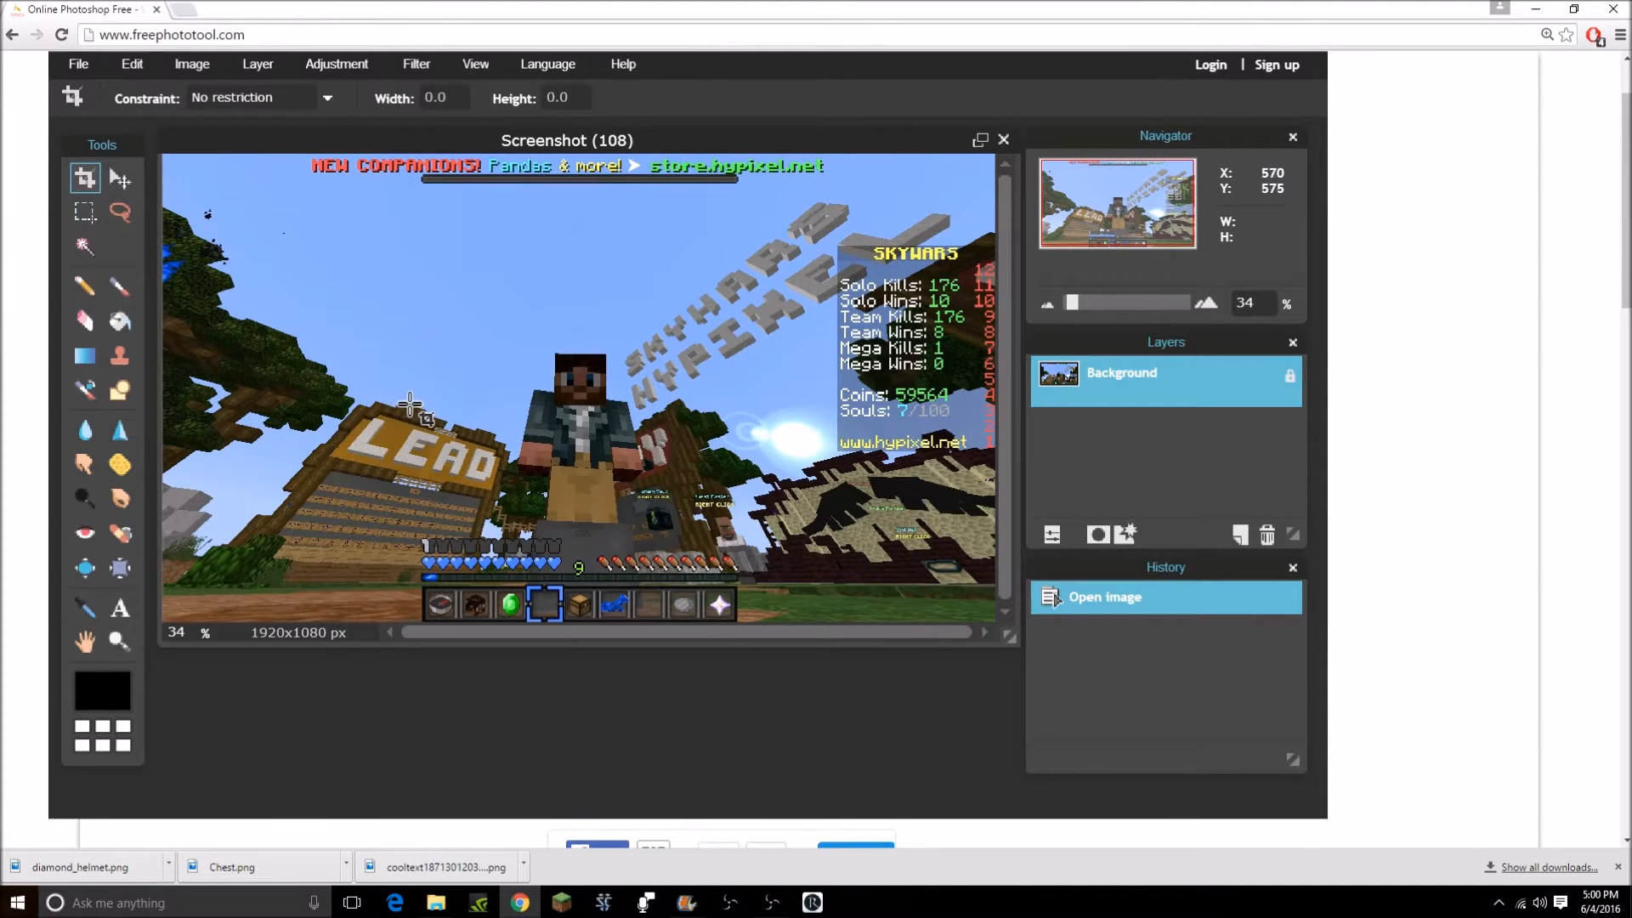
# Enlarge the background screenshot with Free transform beyond the canvas edges and apply the change.
pyautogui.click(132, 64)
pyautogui.click(165, 248)
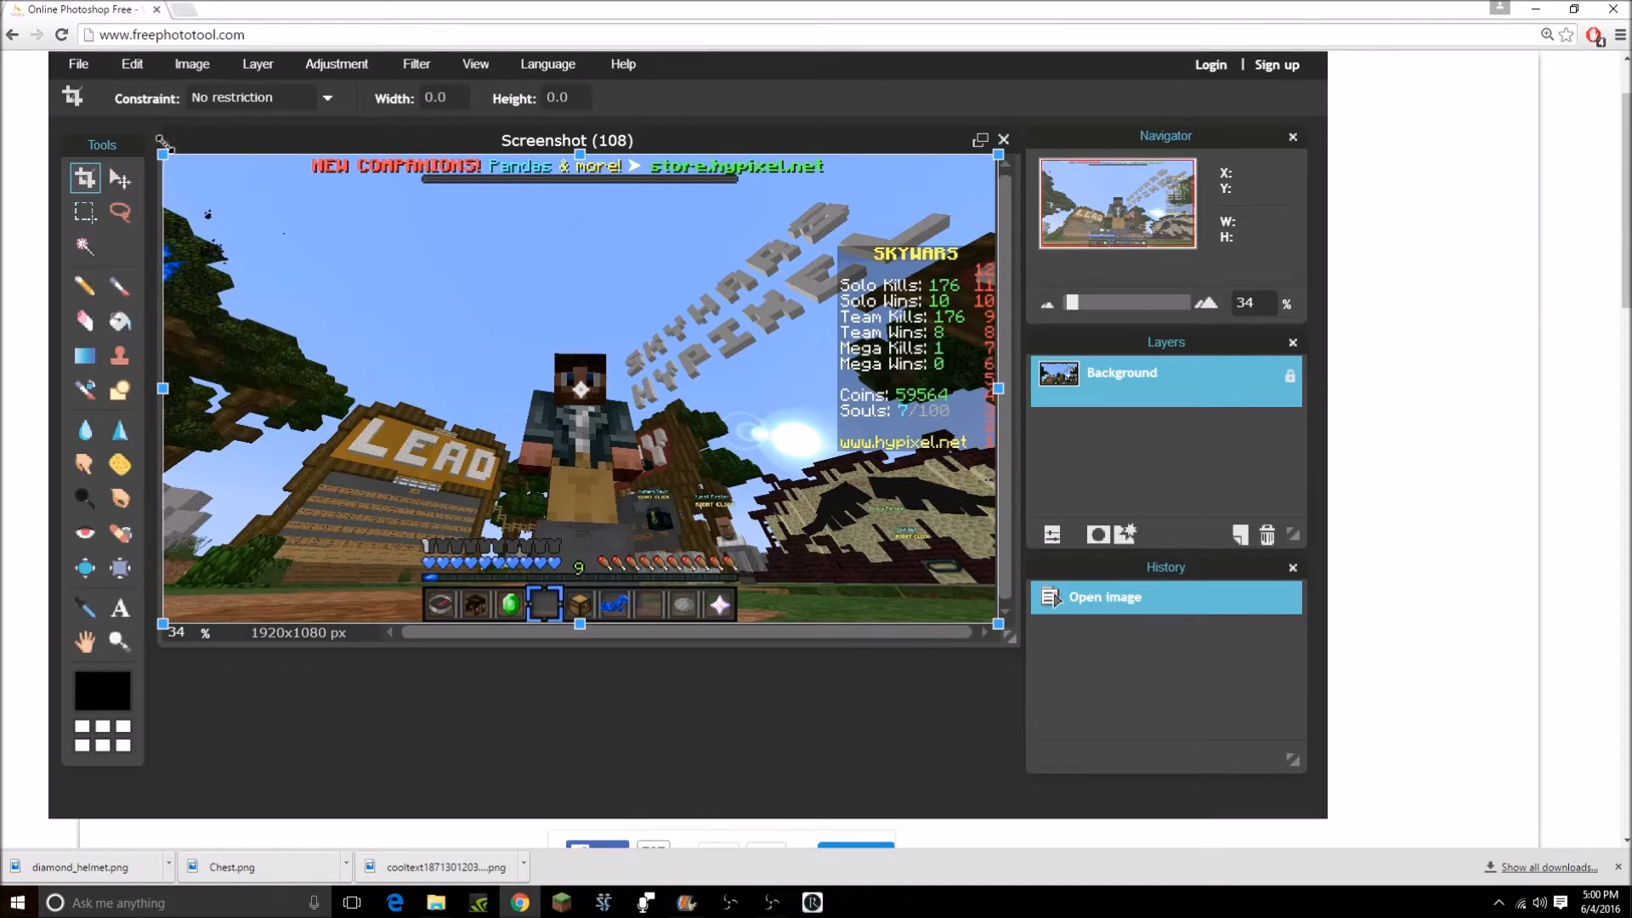
pyautogui.moveTo(166, 155); pyautogui.dragTo(1, 20)
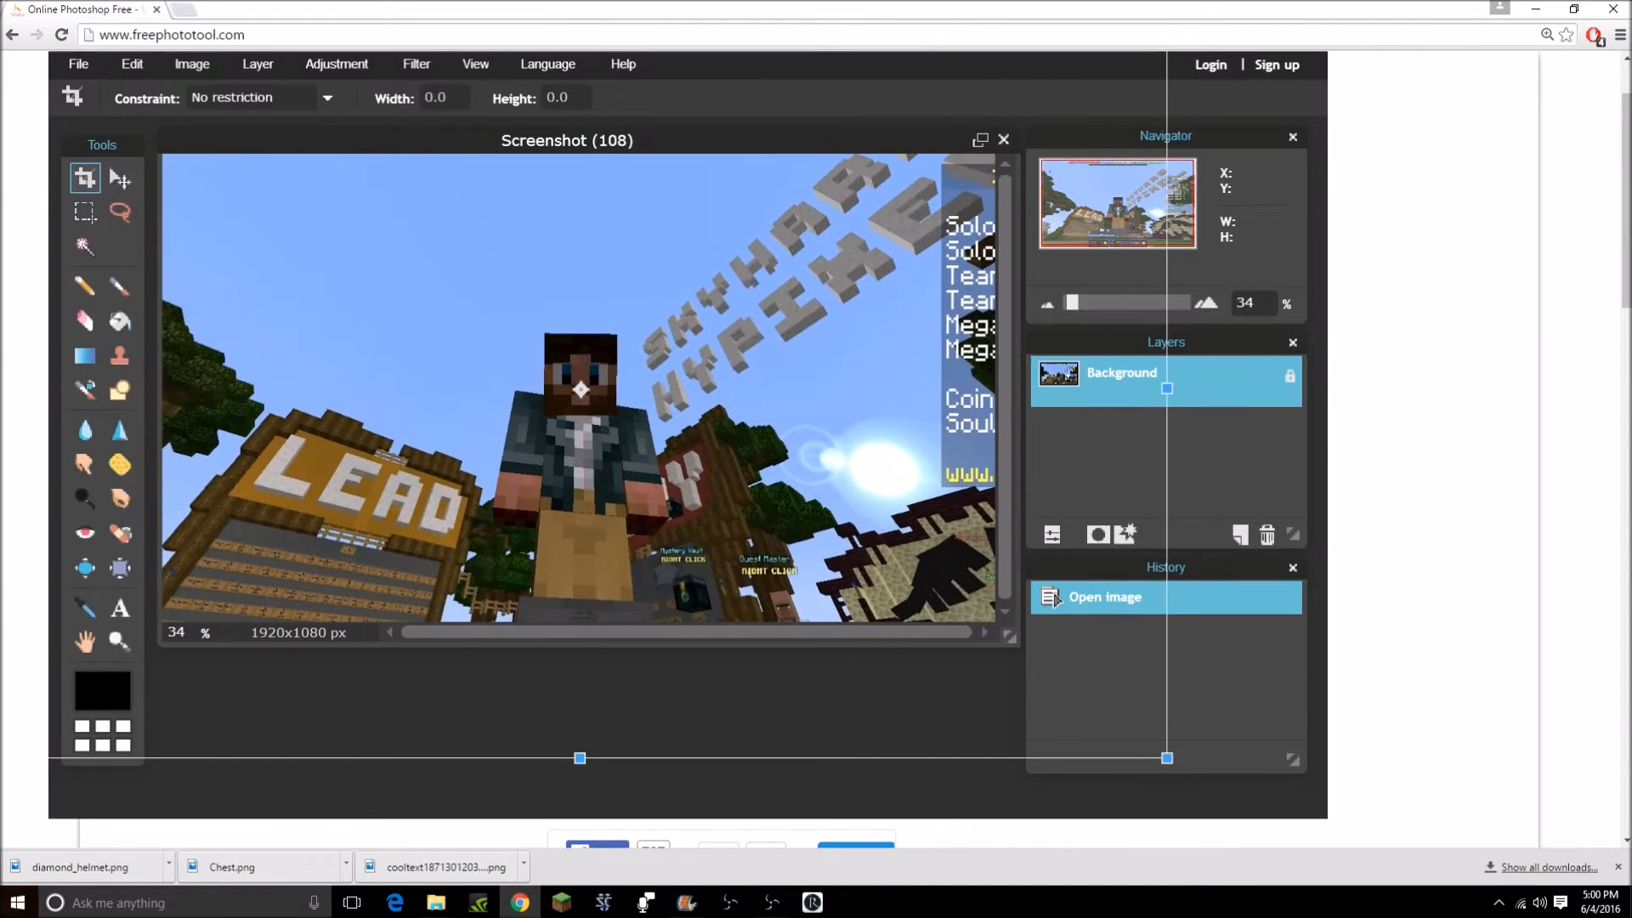
pyautogui.press('Return')
pyautogui.click(602, 484)
# Enlarge the background again with Free transform, shift it so the character stands right of centre beside the LEAD sign, and apply.
pyautogui.click(133, 65)
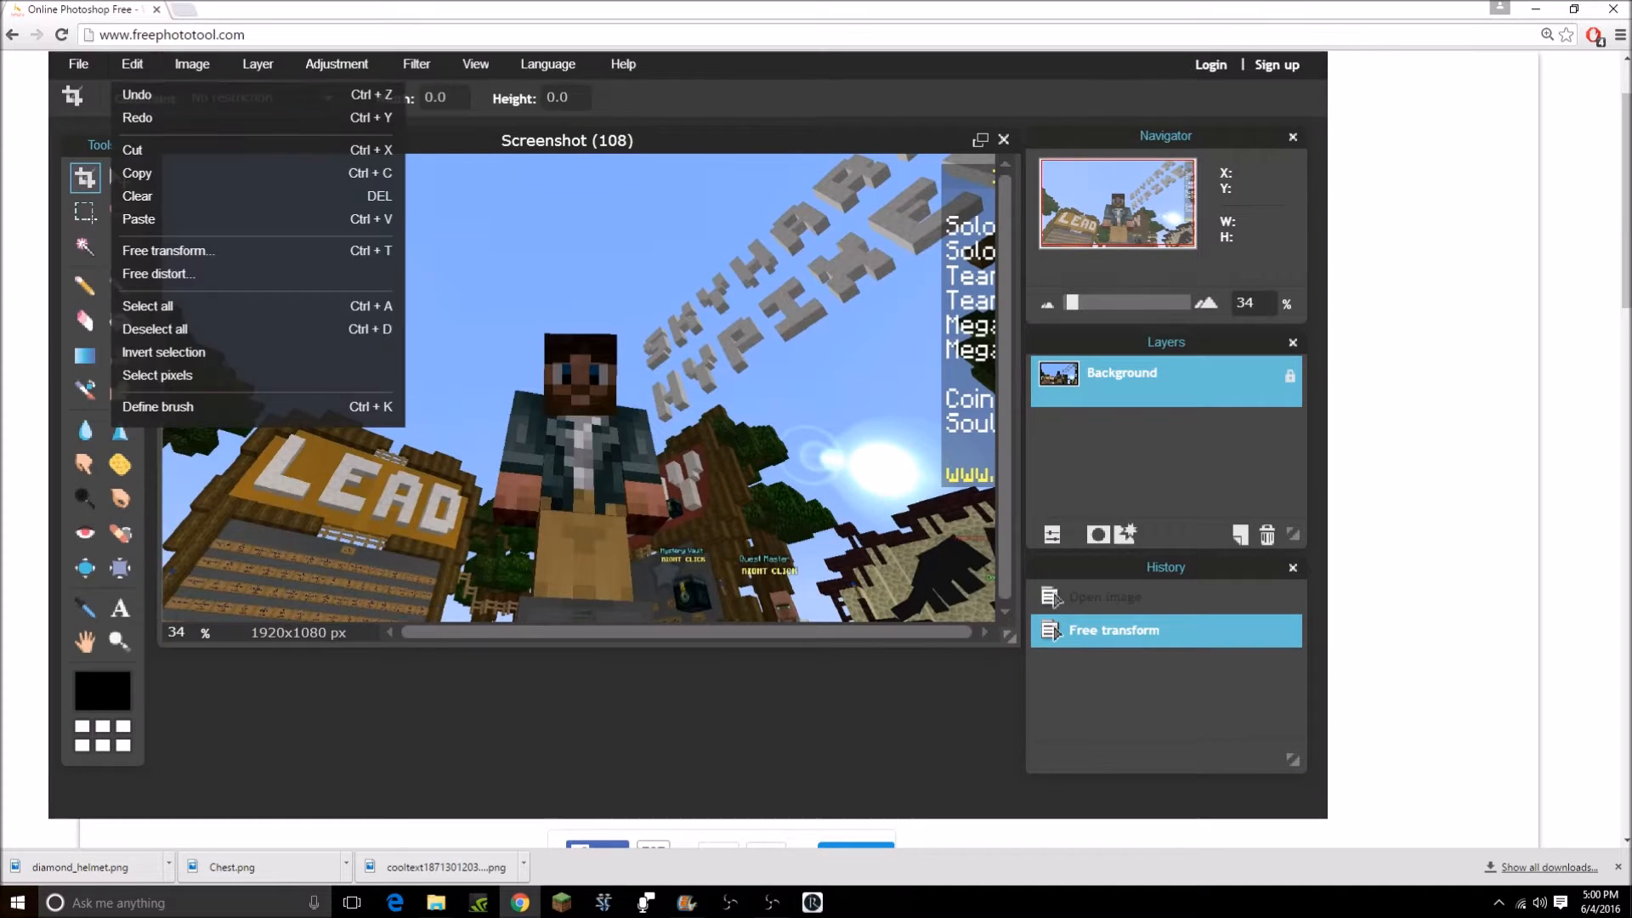
pyautogui.click(170, 252)
pyautogui.moveTo(997, 625); pyautogui.dragTo(1239, 801)
pyautogui.moveTo(850, 553); pyautogui.dragTo(883, 444)
pyautogui.moveTo(1273, 282); pyautogui.dragTo(1317, 285)
pyautogui.moveTo(821, 364); pyautogui.dragTo(963, 372)
pyautogui.press('Return')
pyautogui.click(611, 483)
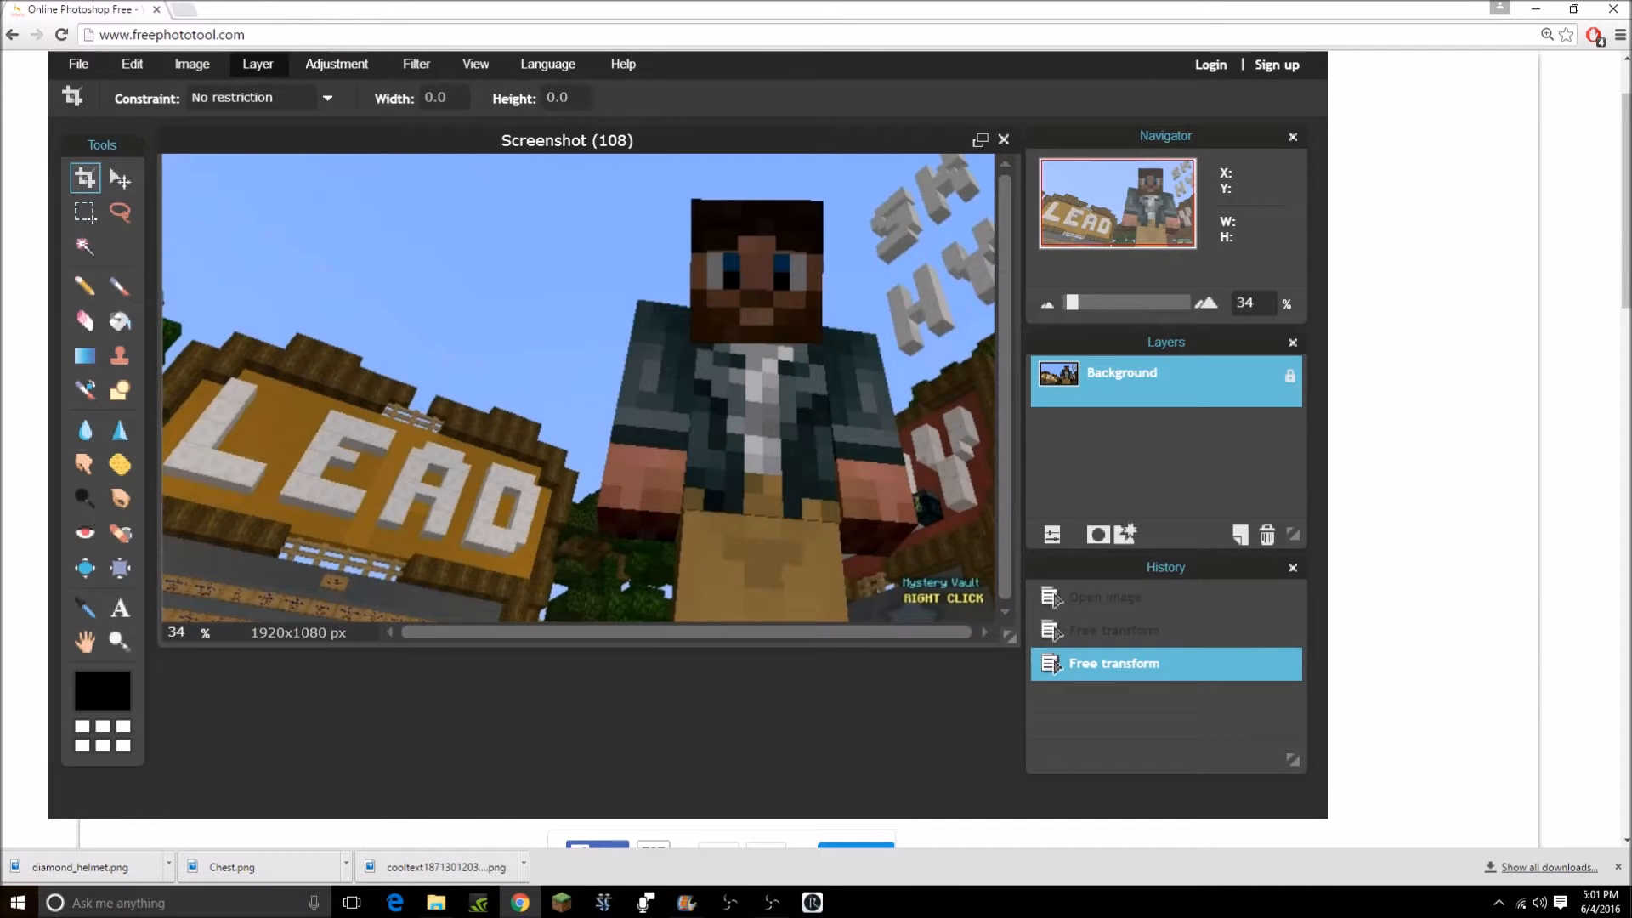
# Open cooltext.com in a new tab and start a Keen style logo with the text "My Skywars Video".
pyautogui.click(183, 12)
pyautogui.write('cooltext')
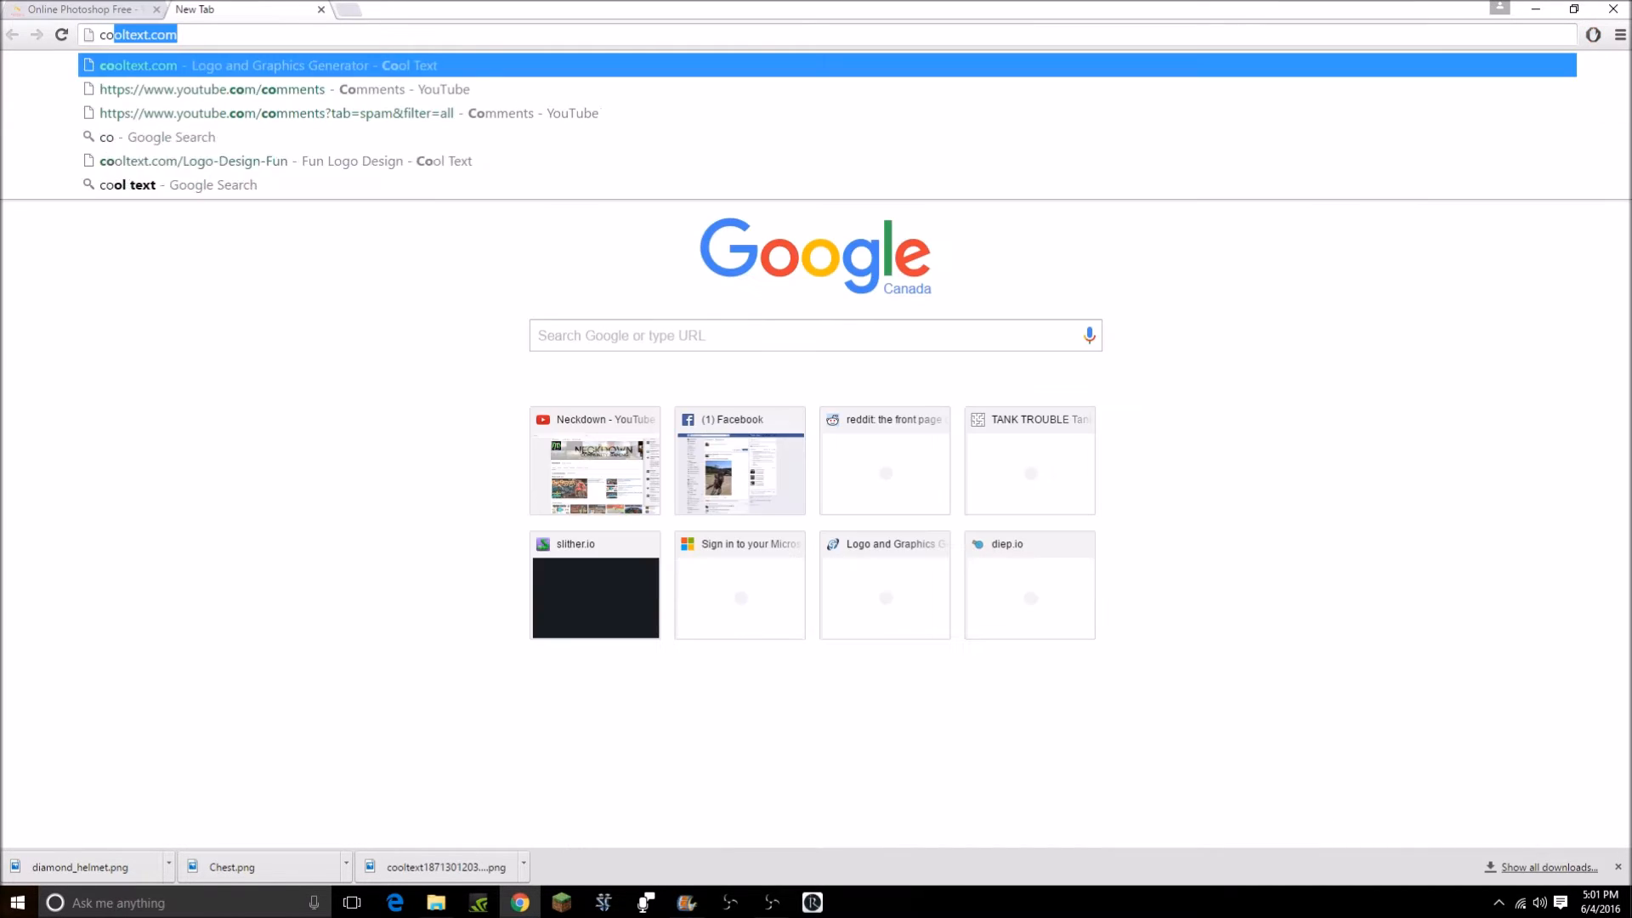
pyautogui.press('Return')
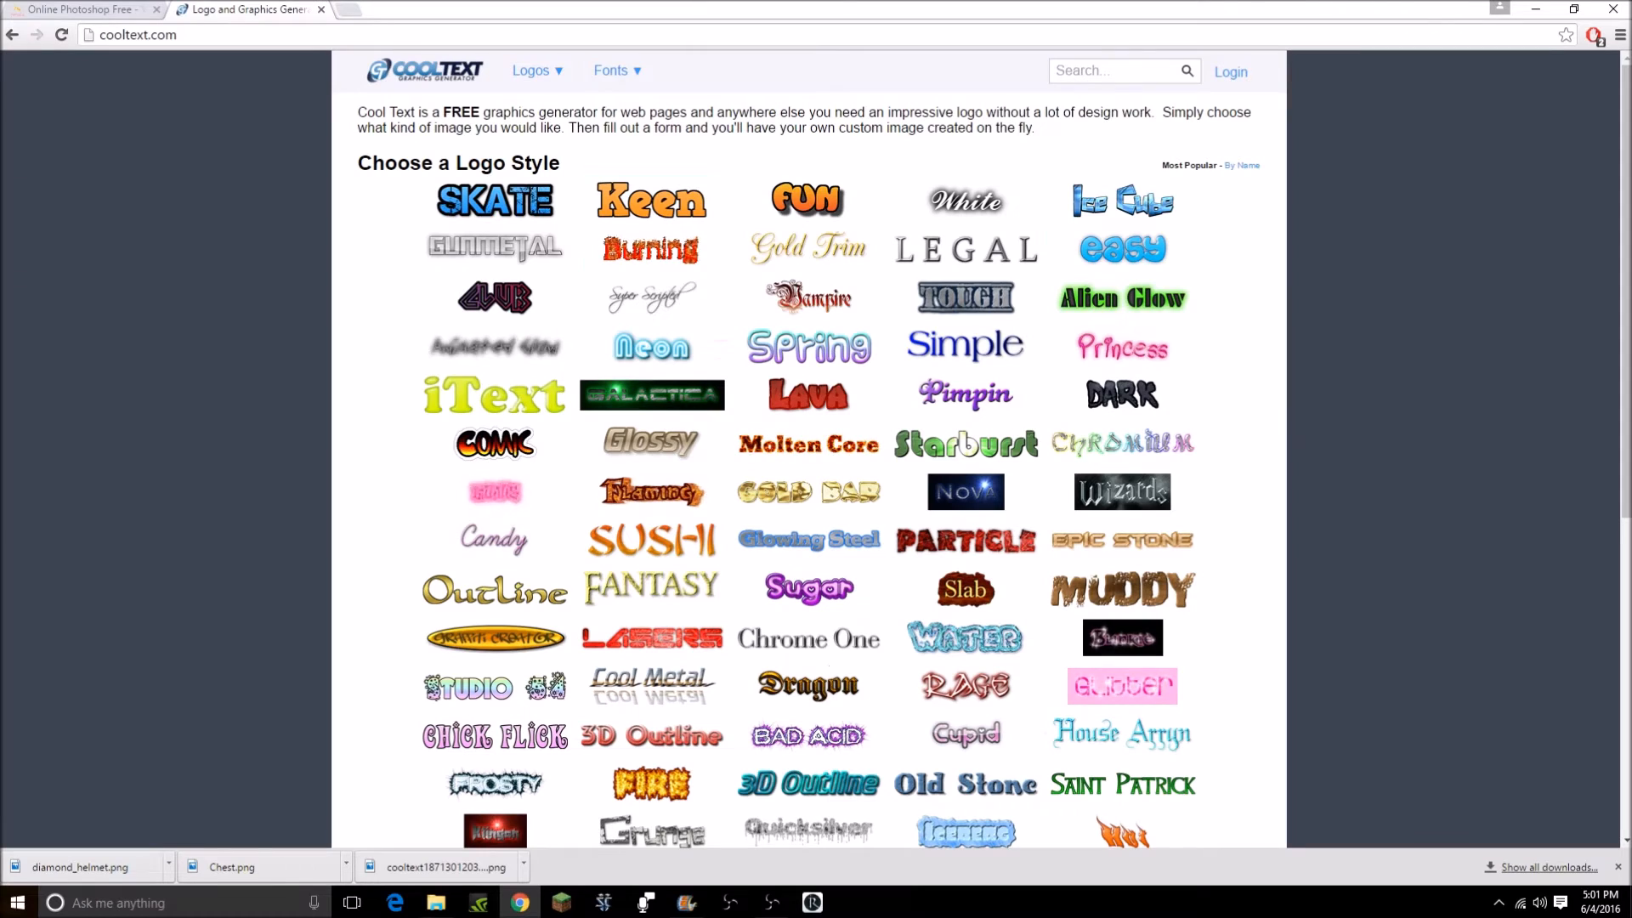
pyautogui.click(651, 201)
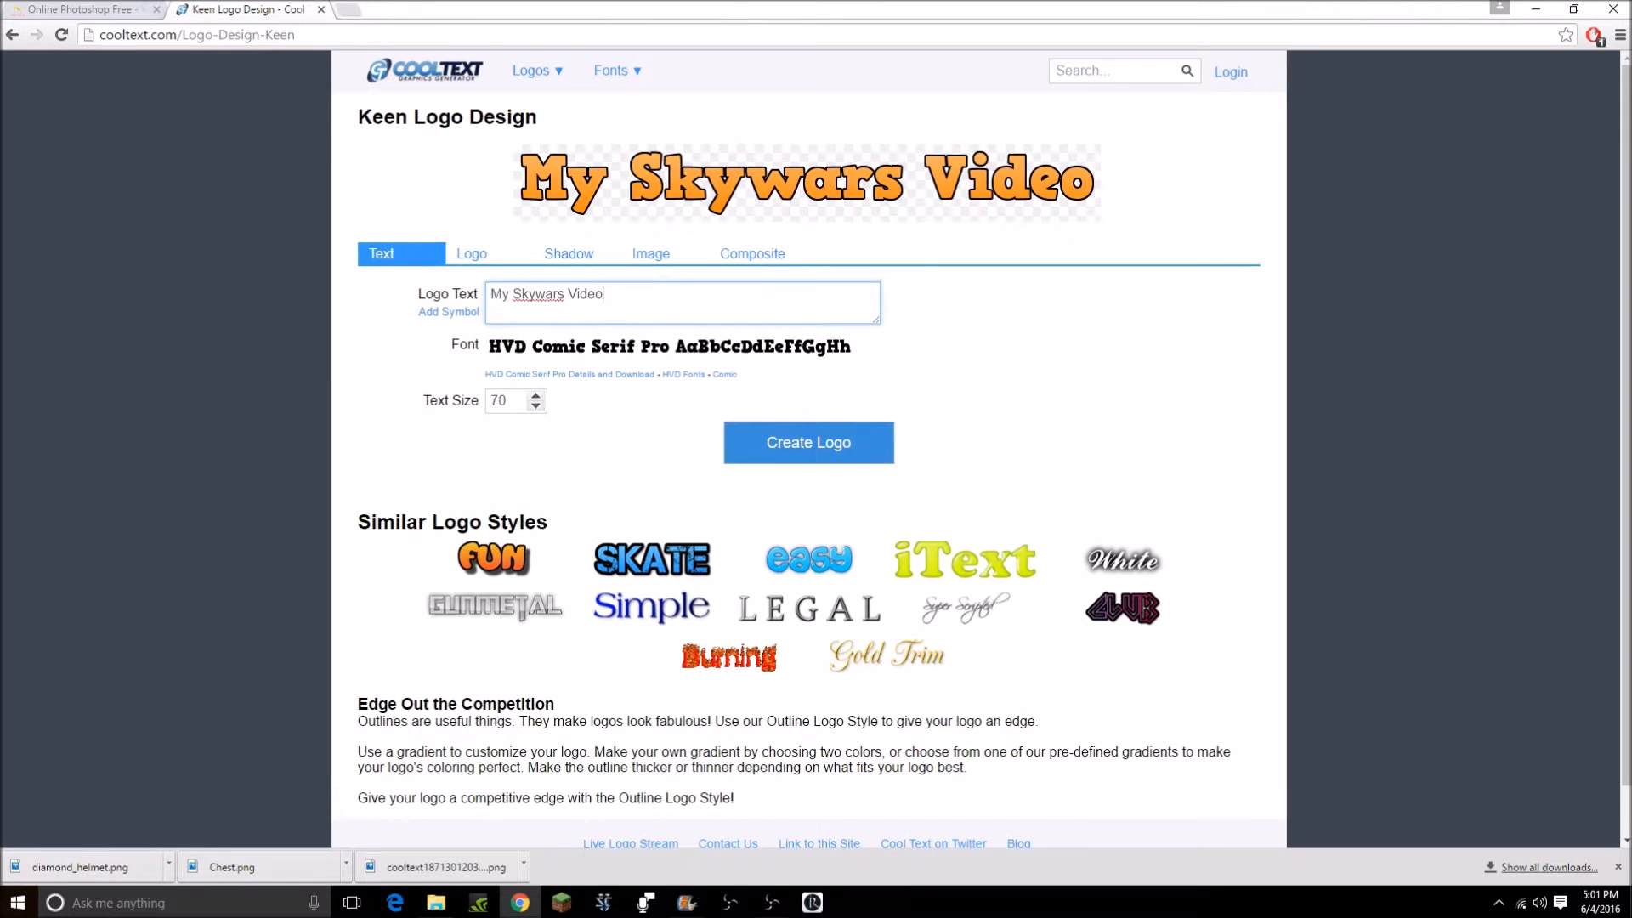
# Set the logo's gradient to start colour #FFFFFF and end colour #00FFFF.
pyautogui.click(472, 253)
pyautogui.click(544, 322)
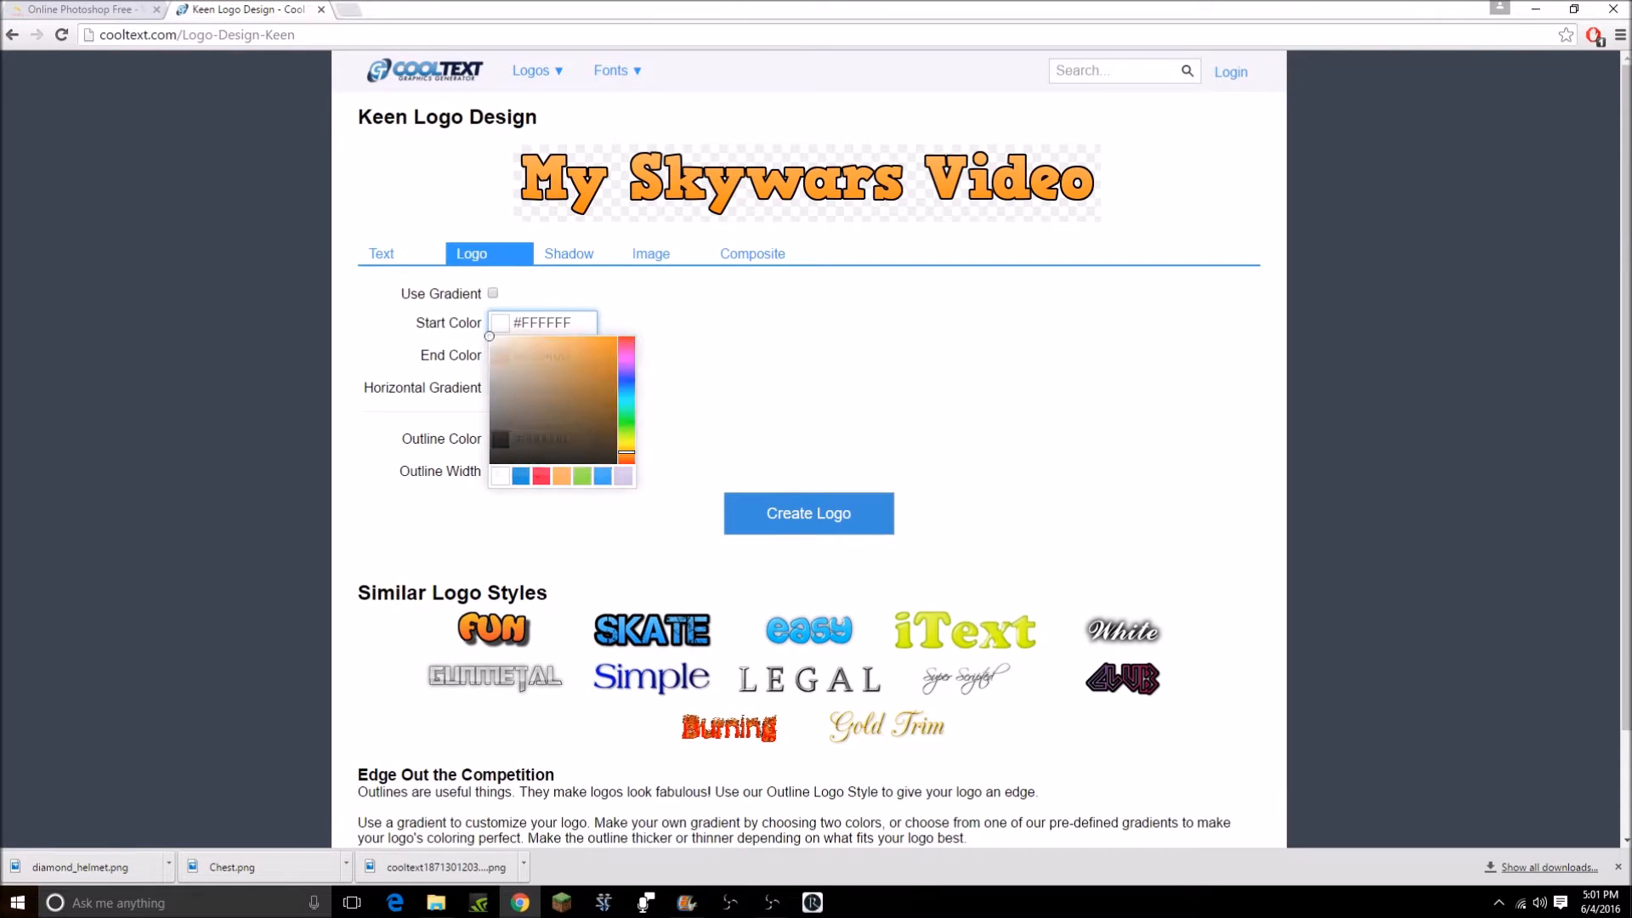
pyautogui.click(539, 356)
pyautogui.click(626, 435)
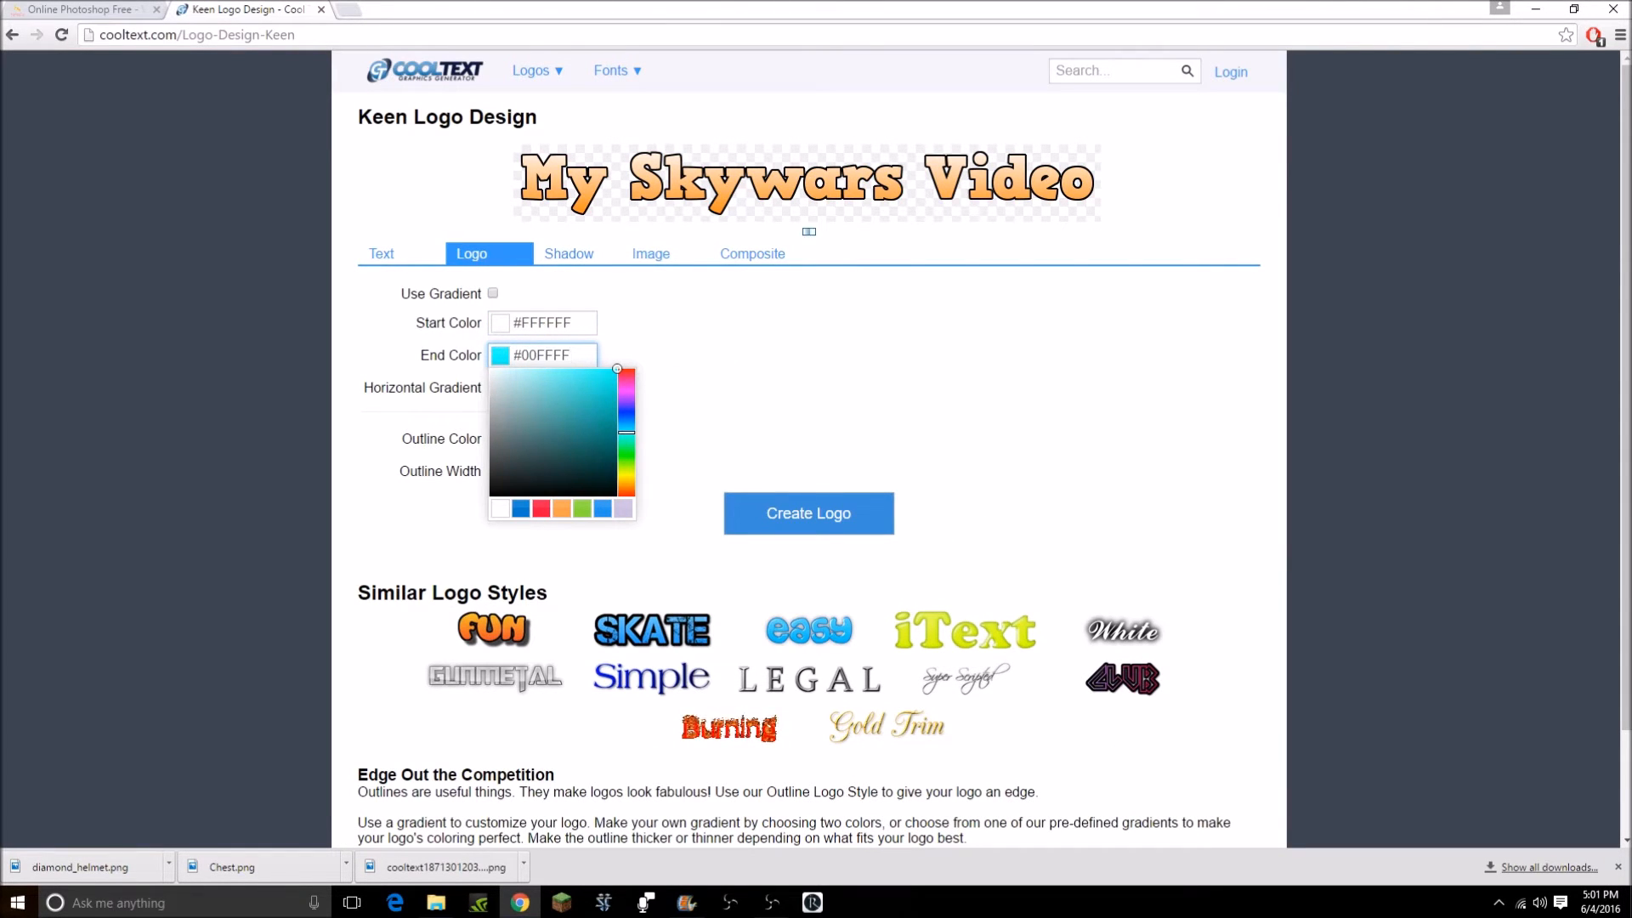
pyautogui.press('Escape')
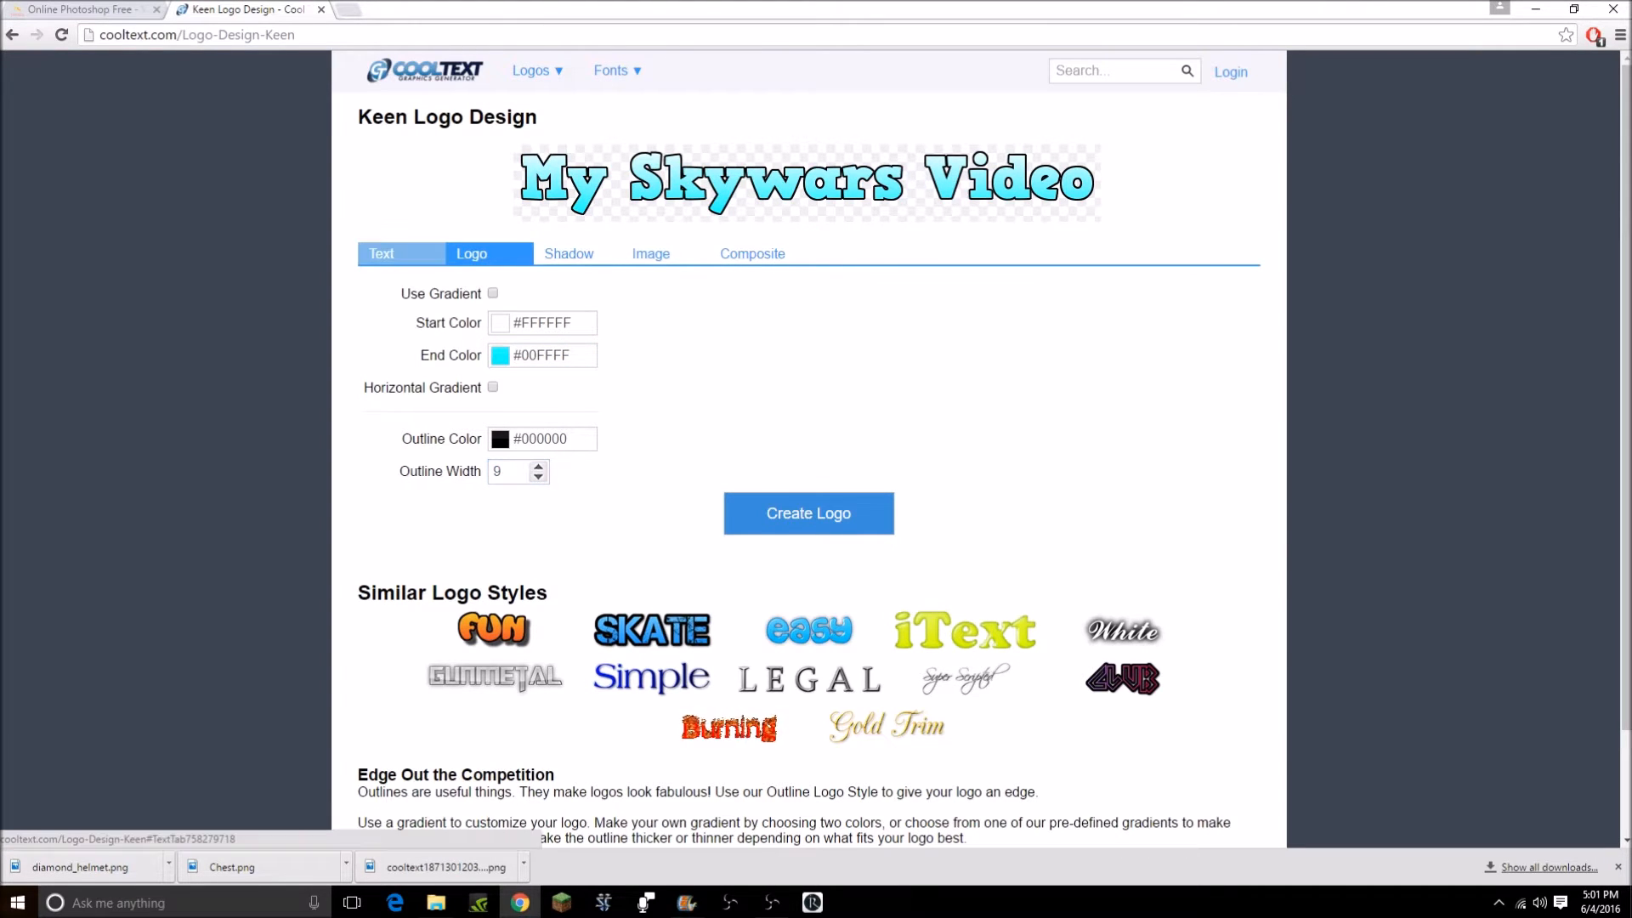
# Change the logo's font to Excalibur Logotype from the Fun font category.
pyautogui.click(382, 253)
pyautogui.click(650, 359)
pyautogui.click(641, 482)
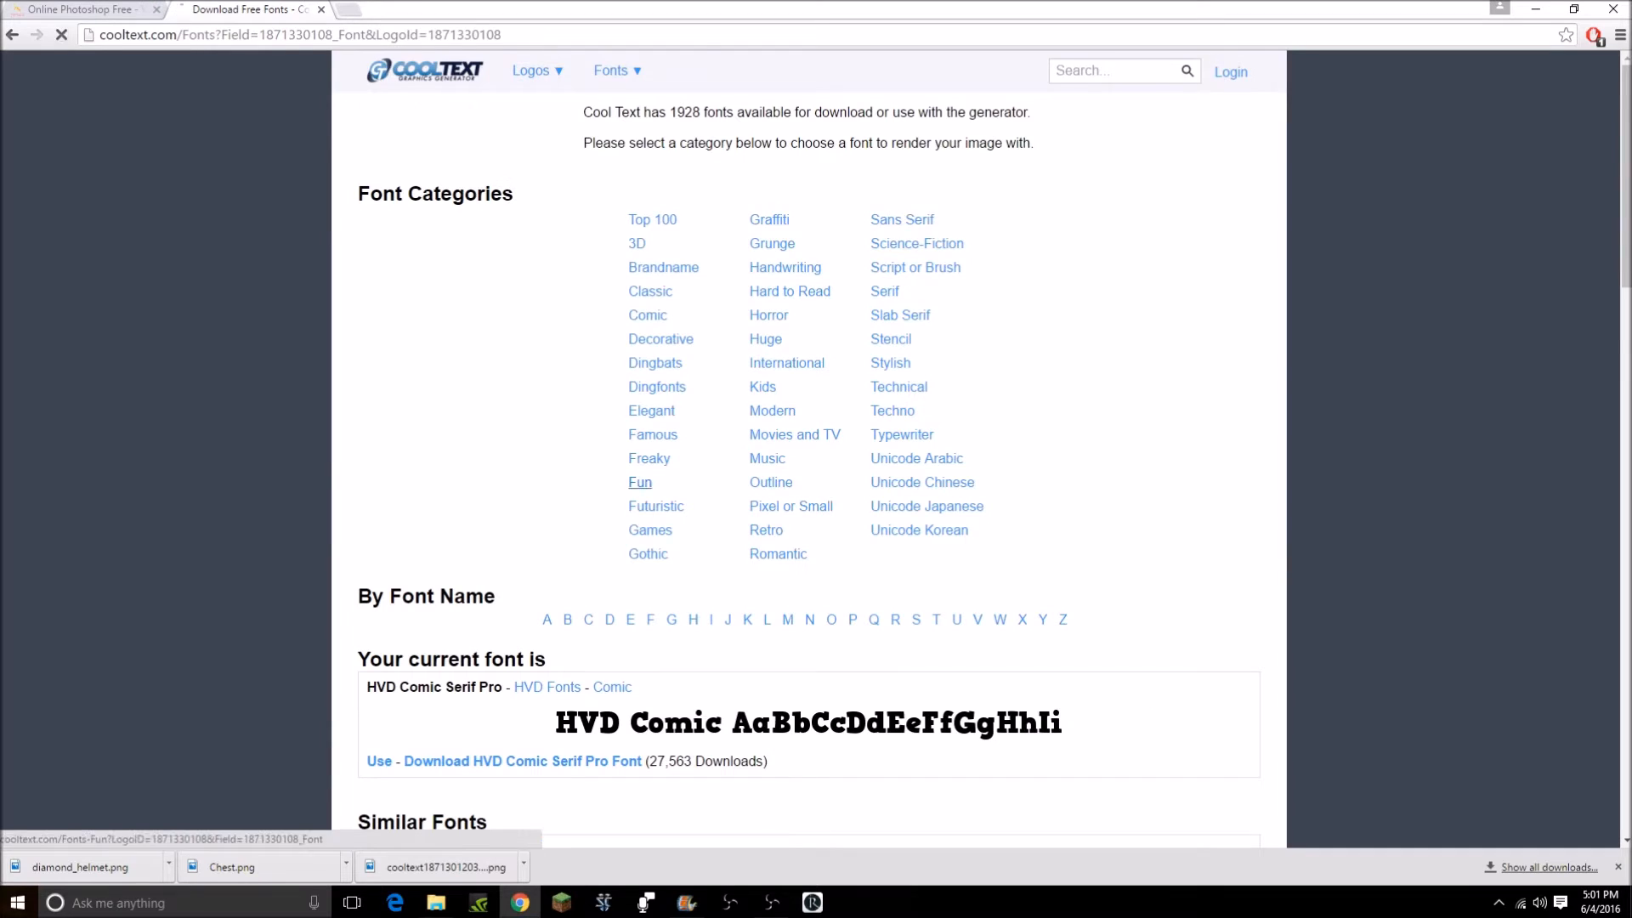
pyautogui.click(698, 568)
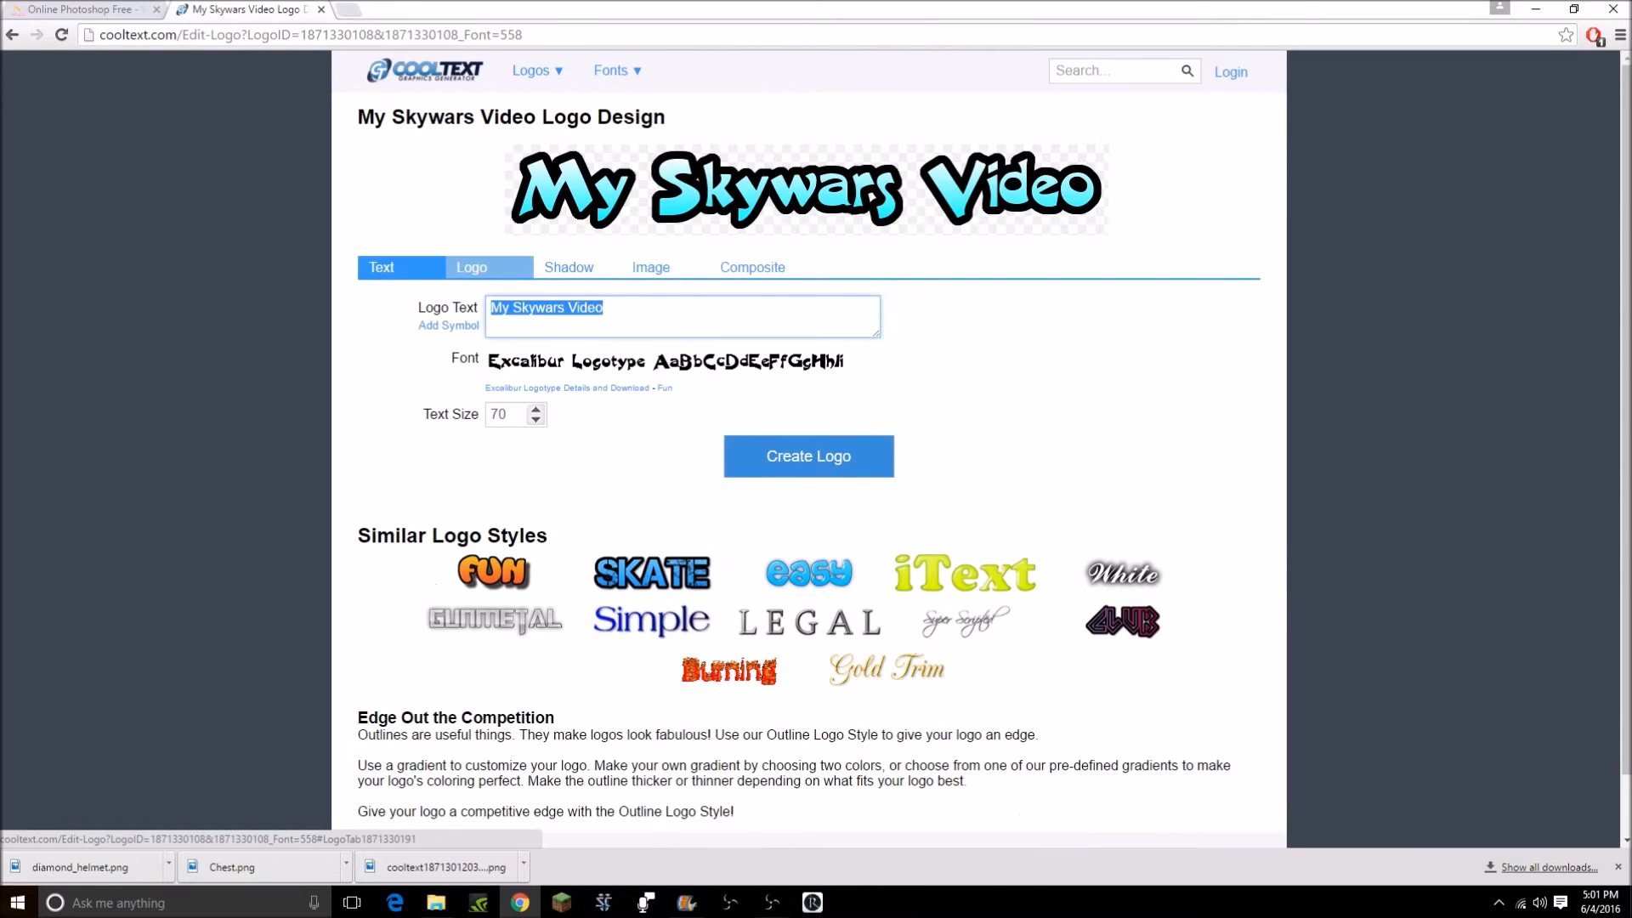
# Create and download the logo image, and return to the photo editor.
pyautogui.click(490, 268)
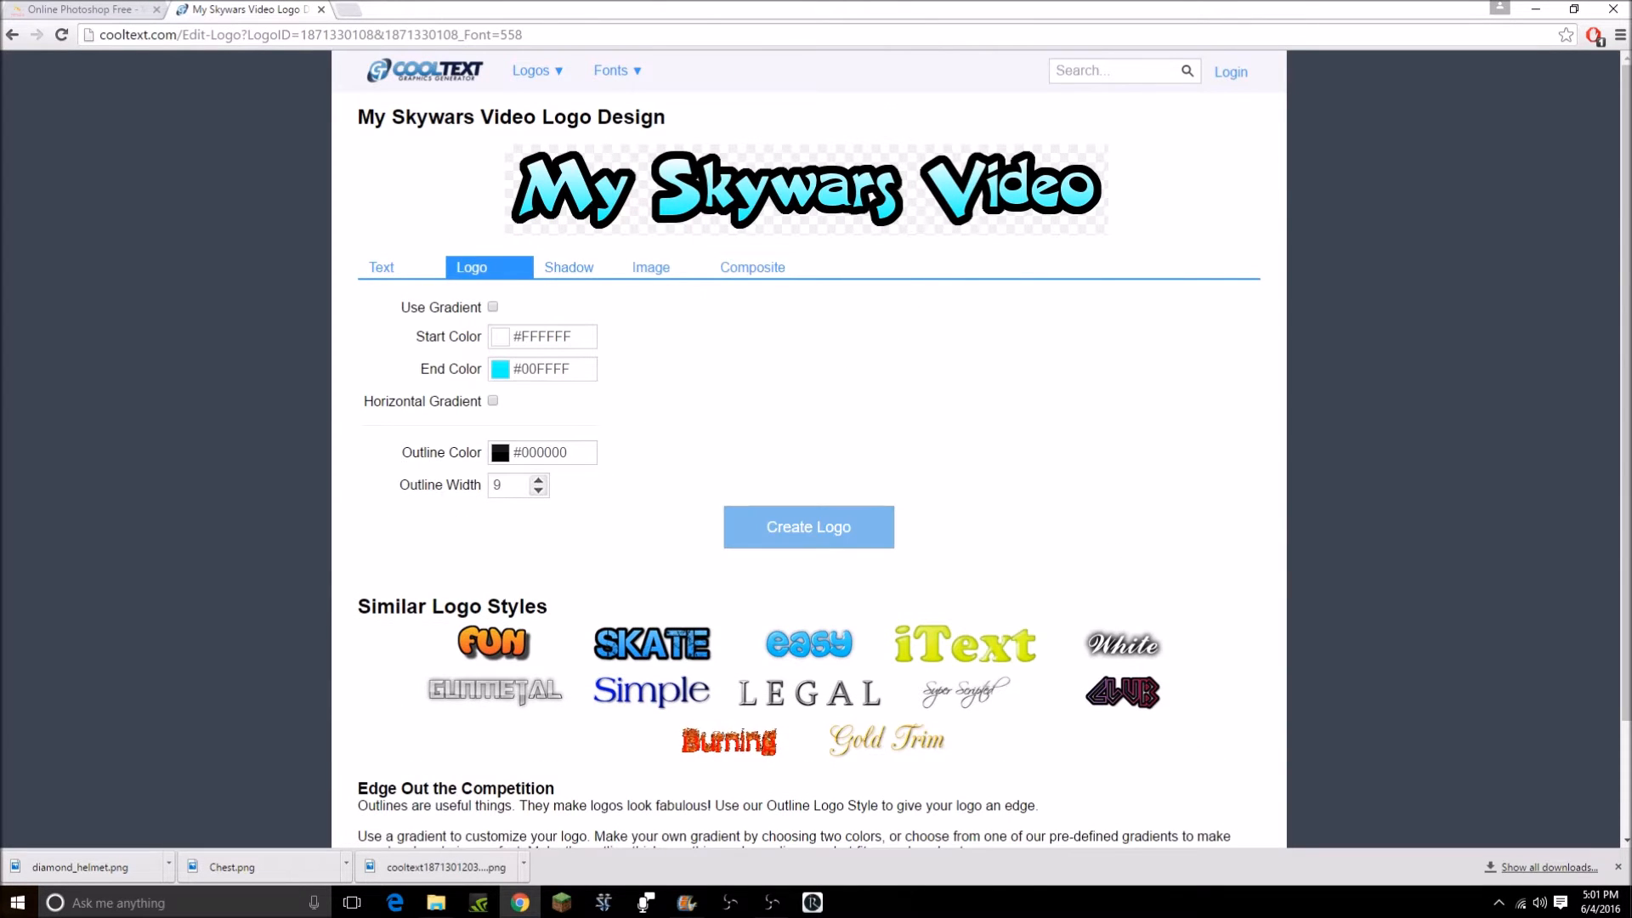
pyautogui.click(808, 527)
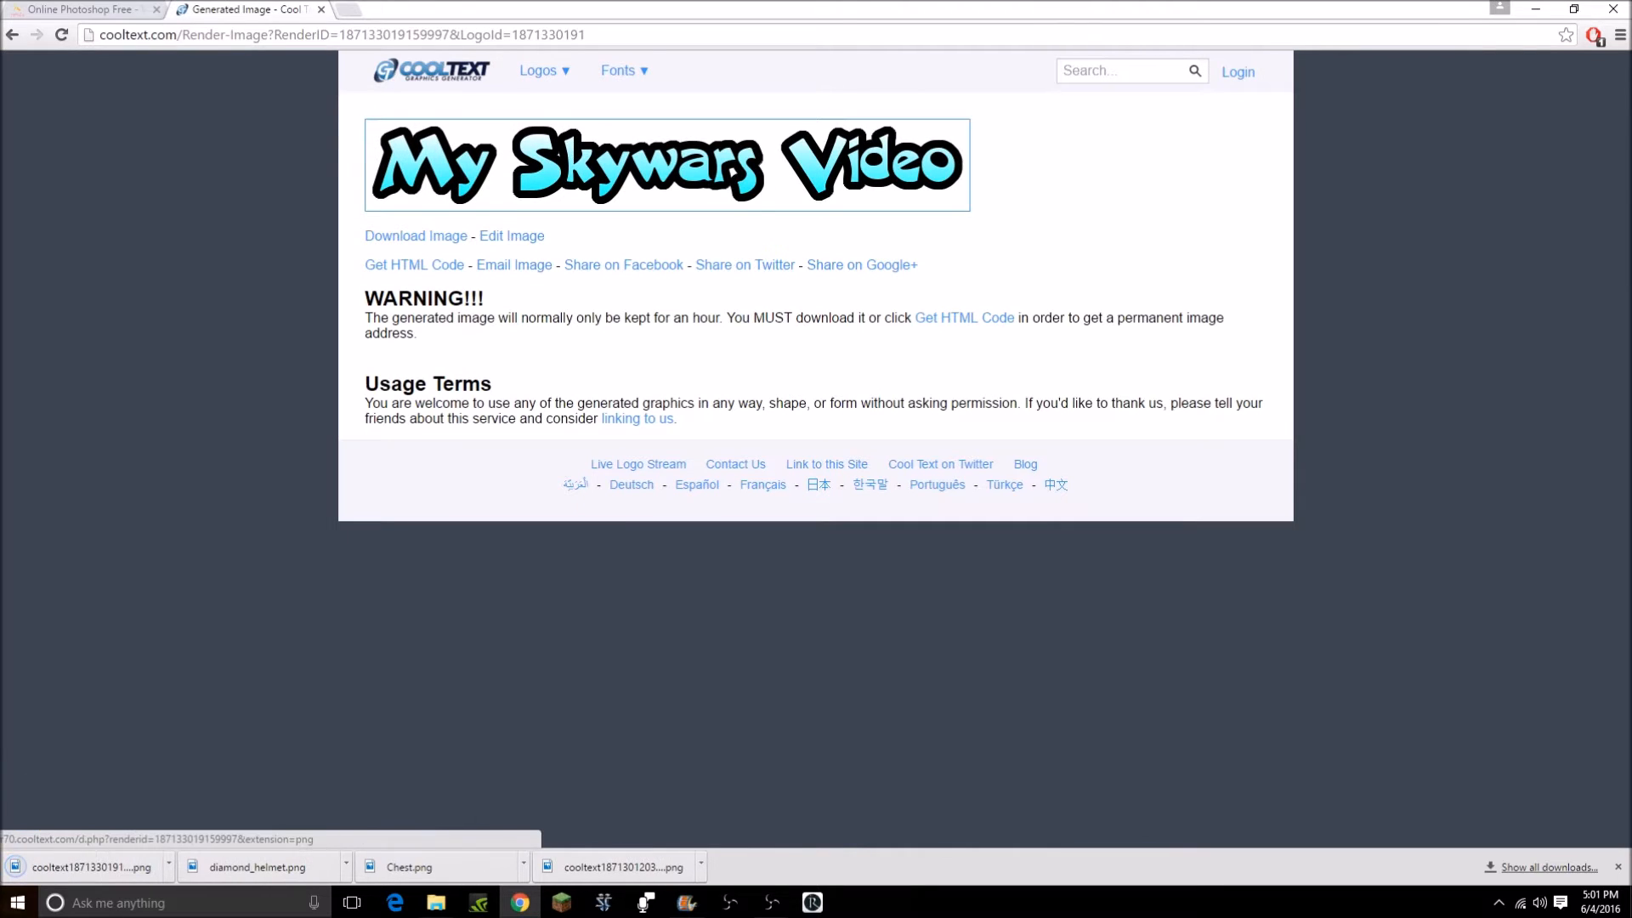
pyautogui.click(81, 10)
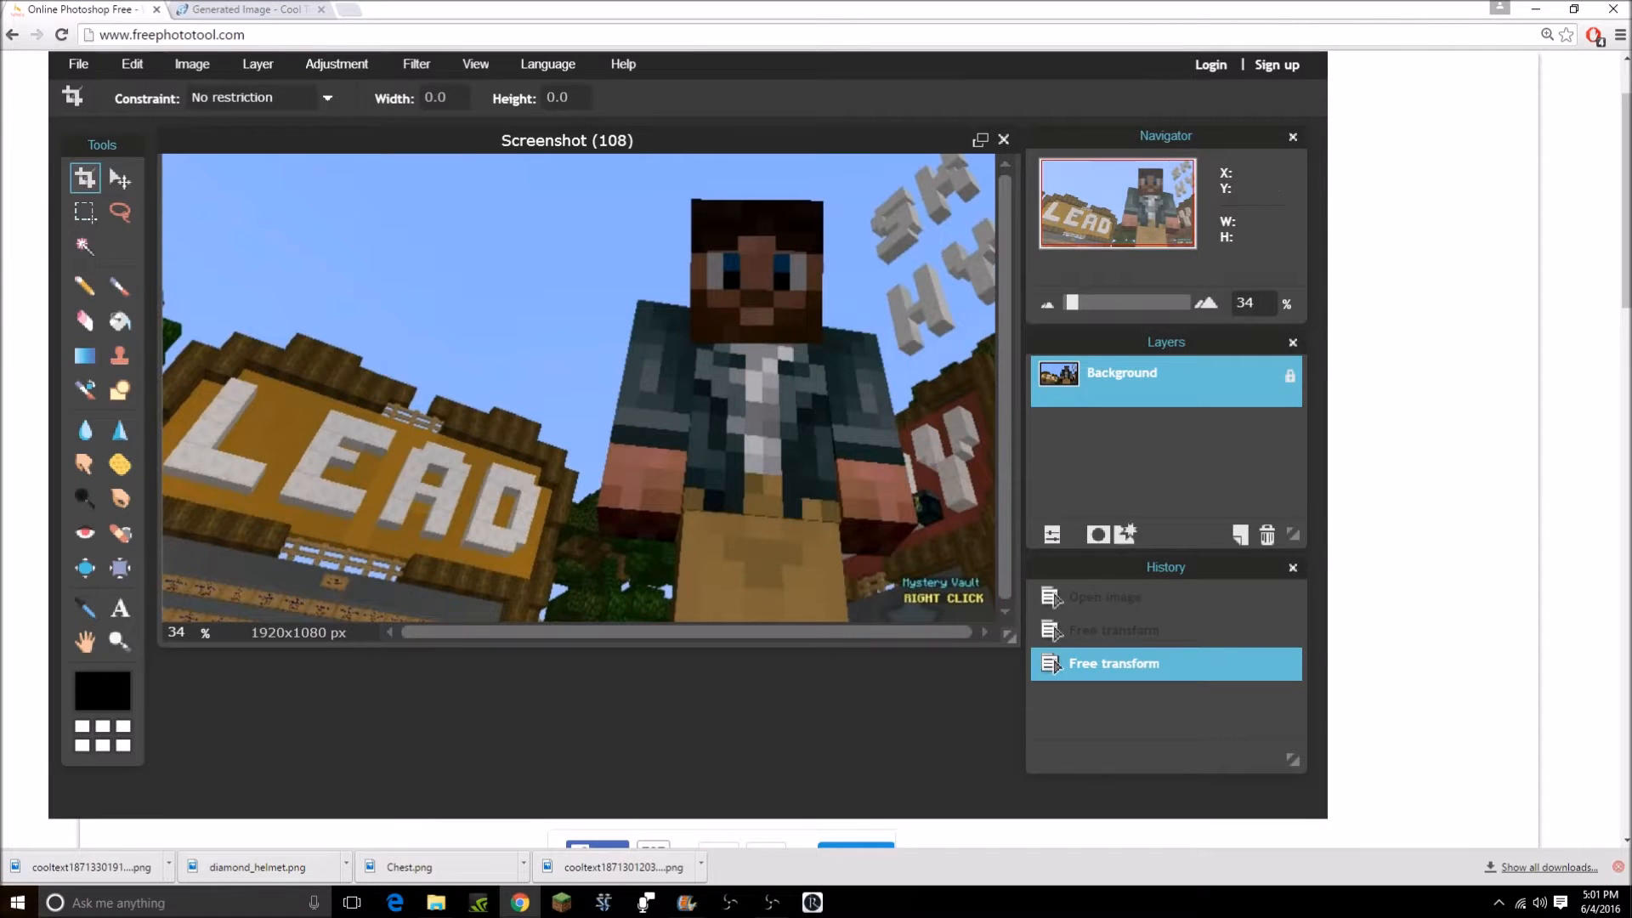
pyautogui.click(1619, 867)
# Add the downloaded cooltext logo image from the Downloads folder as a new layer.
pyautogui.click(258, 64)
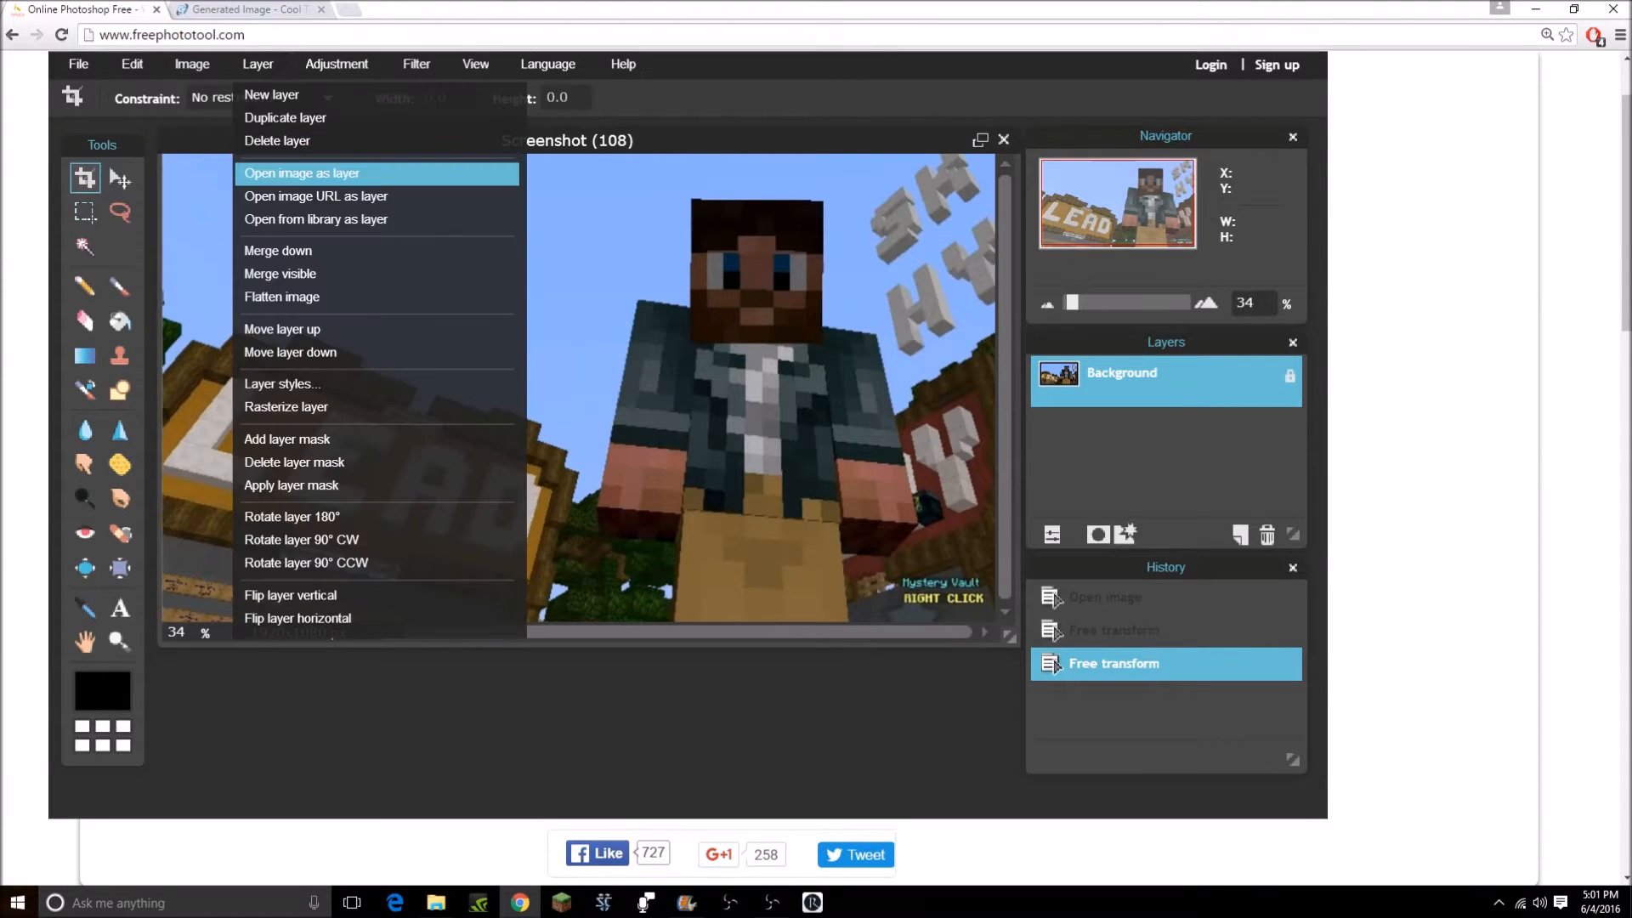
pyautogui.click(289, 174)
pyautogui.click(74, 242)
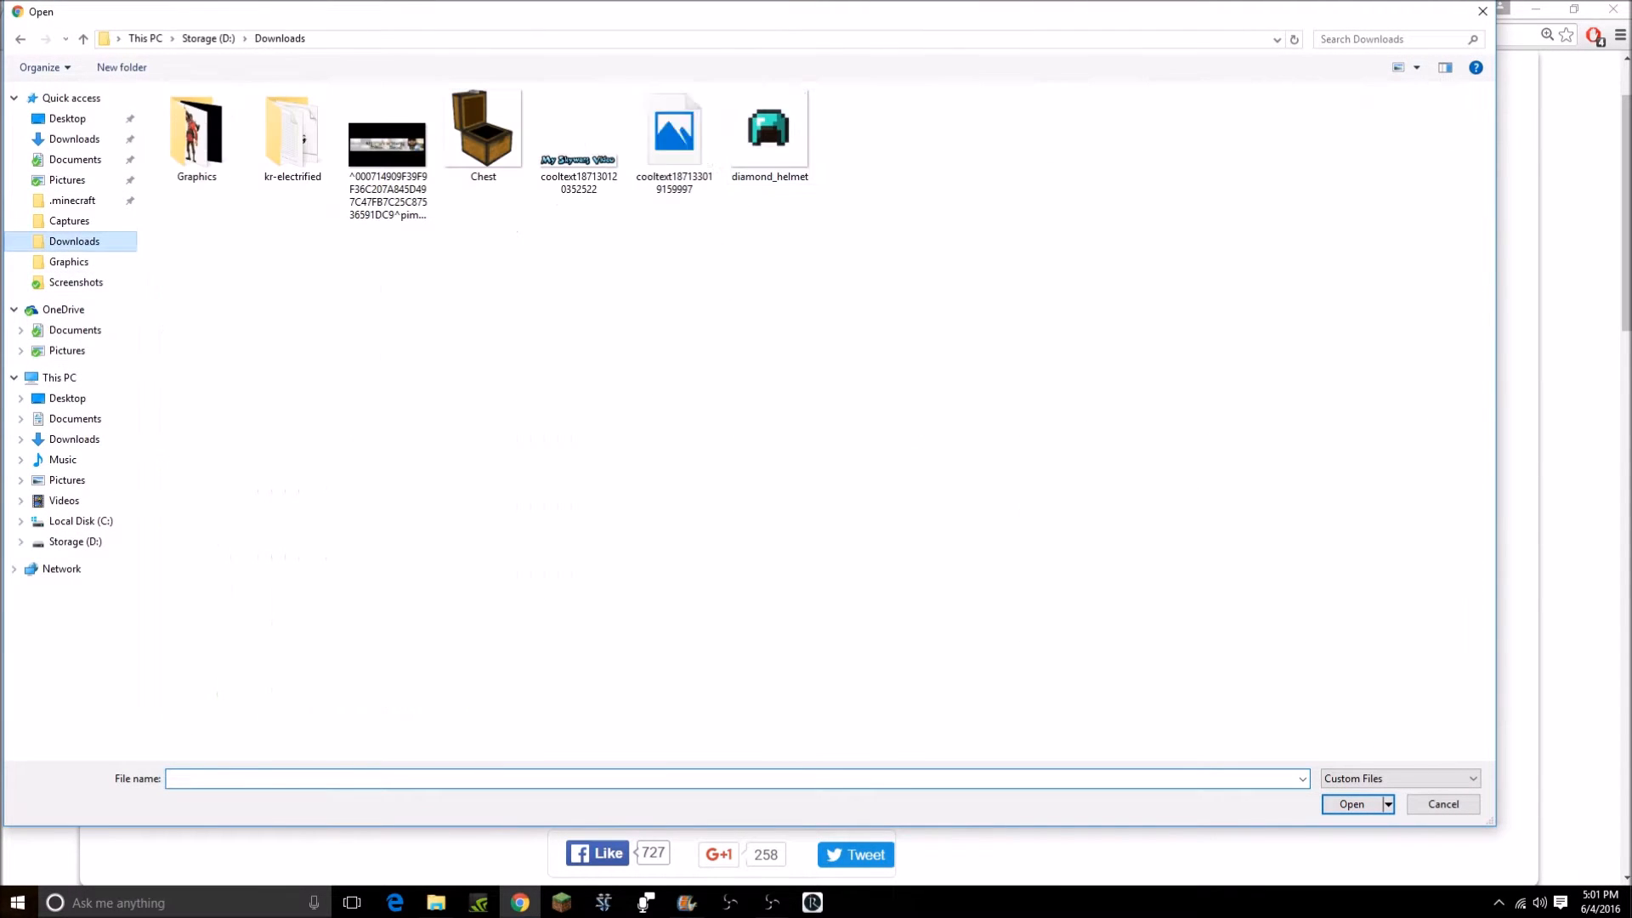
pyautogui.click(674, 142)
pyautogui.click(1351, 804)
# Enlarge the logo with Free transform and move it to the upper-left area of the image.
pyautogui.click(132, 64)
pyautogui.click(171, 252)
pyautogui.moveTo(541, 390); pyautogui.dragTo(269, 178)
pyautogui.moveTo(459, 197); pyautogui.dragTo(557, 245)
pyautogui.moveTo(158, 156); pyautogui.dragTo(95, 128)
pyautogui.moveTo(340, 204); pyautogui.dragTo(406, 245)
# Fine-tune the logo's size, upward tilt and position across the sky beside the character's head, and apply the transform.
pyautogui.moveTo(624, 286); pyautogui.dragTo(684, 313)
pyautogui.moveTo(607, 255); pyautogui.dragTo(607, 247)
pyautogui.moveTo(686, 305); pyautogui.dragTo(703, 317)
pyautogui.moveTo(627, 235); pyautogui.dragTo(634, 233)
pyautogui.moveTo(715, 283); pyautogui.dragTo(720, 259)
pyautogui.moveTo(632, 228); pyautogui.dragTo(619, 247)
pyautogui.moveTo(695, 311); pyautogui.dragTo(722, 316)
pyautogui.moveTo(641, 258)
pyautogui.mouseDown()
pyautogui.moveTo(653, 265)
pyautogui.moveTo(638, 252)
pyautogui.mouseUp()
pyautogui.press('Return')
pyautogui.click(603, 484)
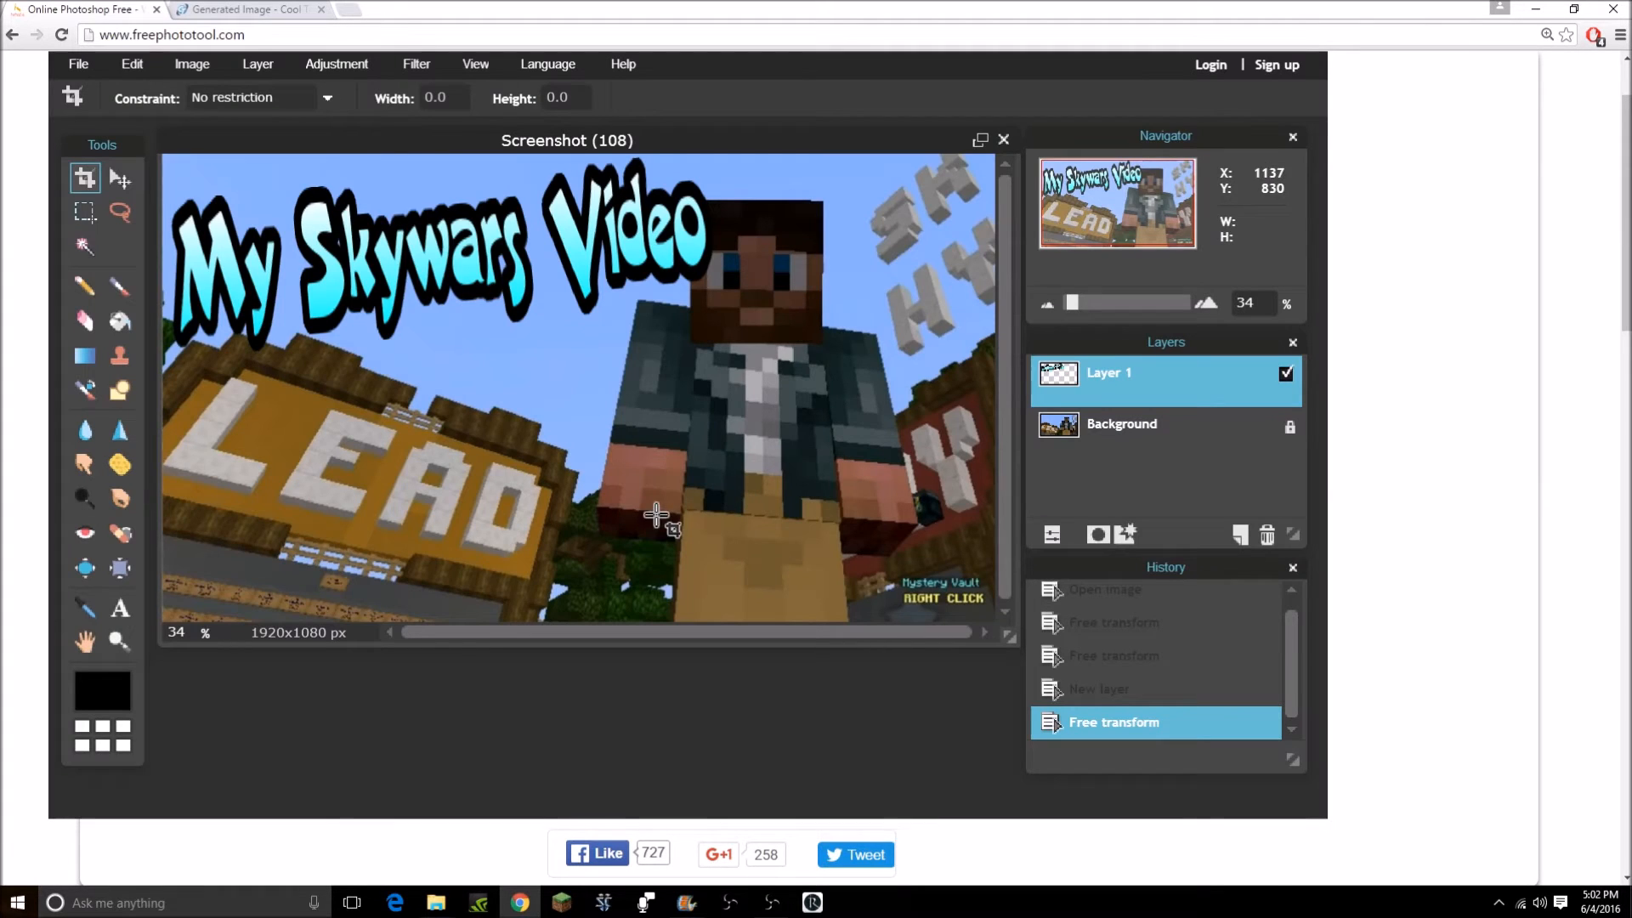
# Search Google Images for "minecraft sword" in a new tab.
pyautogui.hotkey('ctrl', 't')
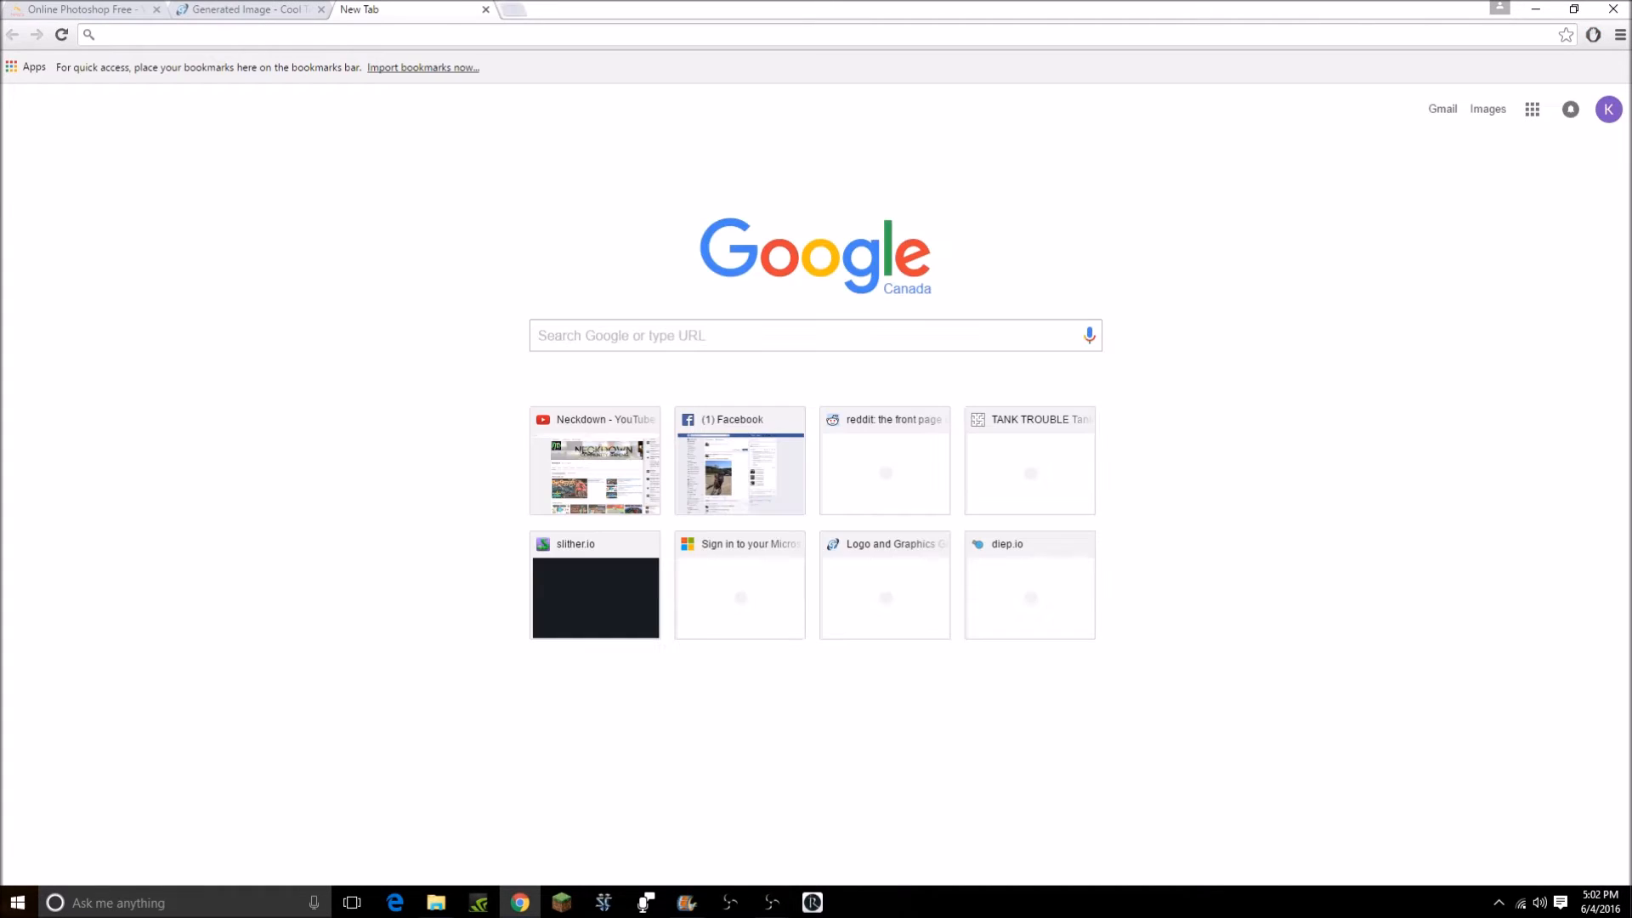
pyautogui.write('minecraft sword')
pyautogui.press('Return')
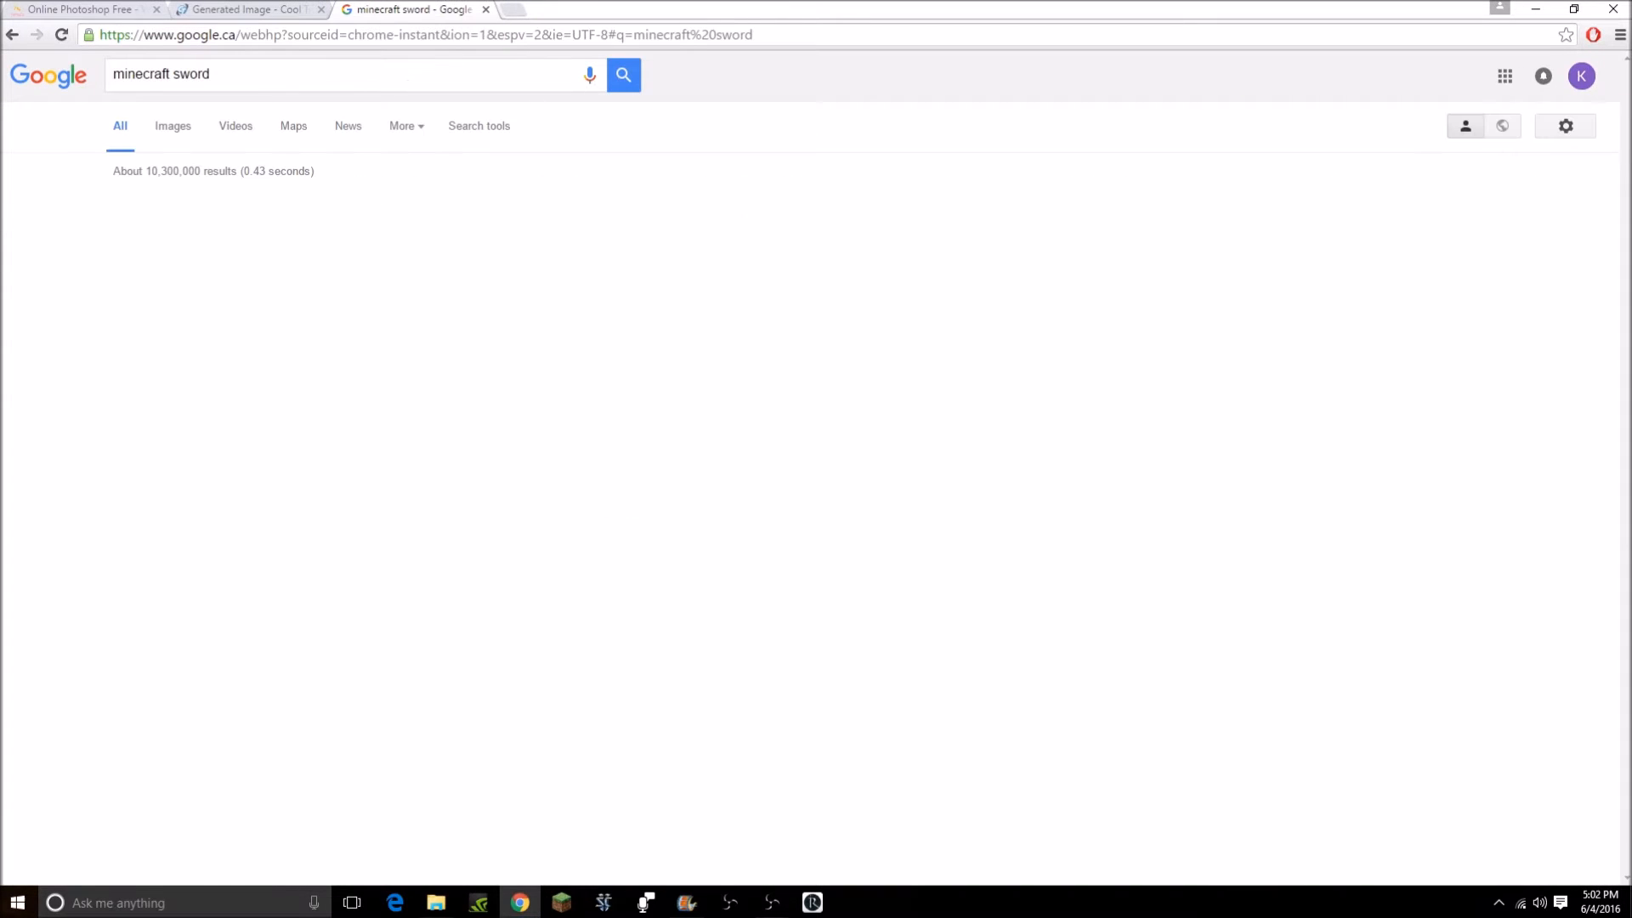
pyautogui.click(172, 126)
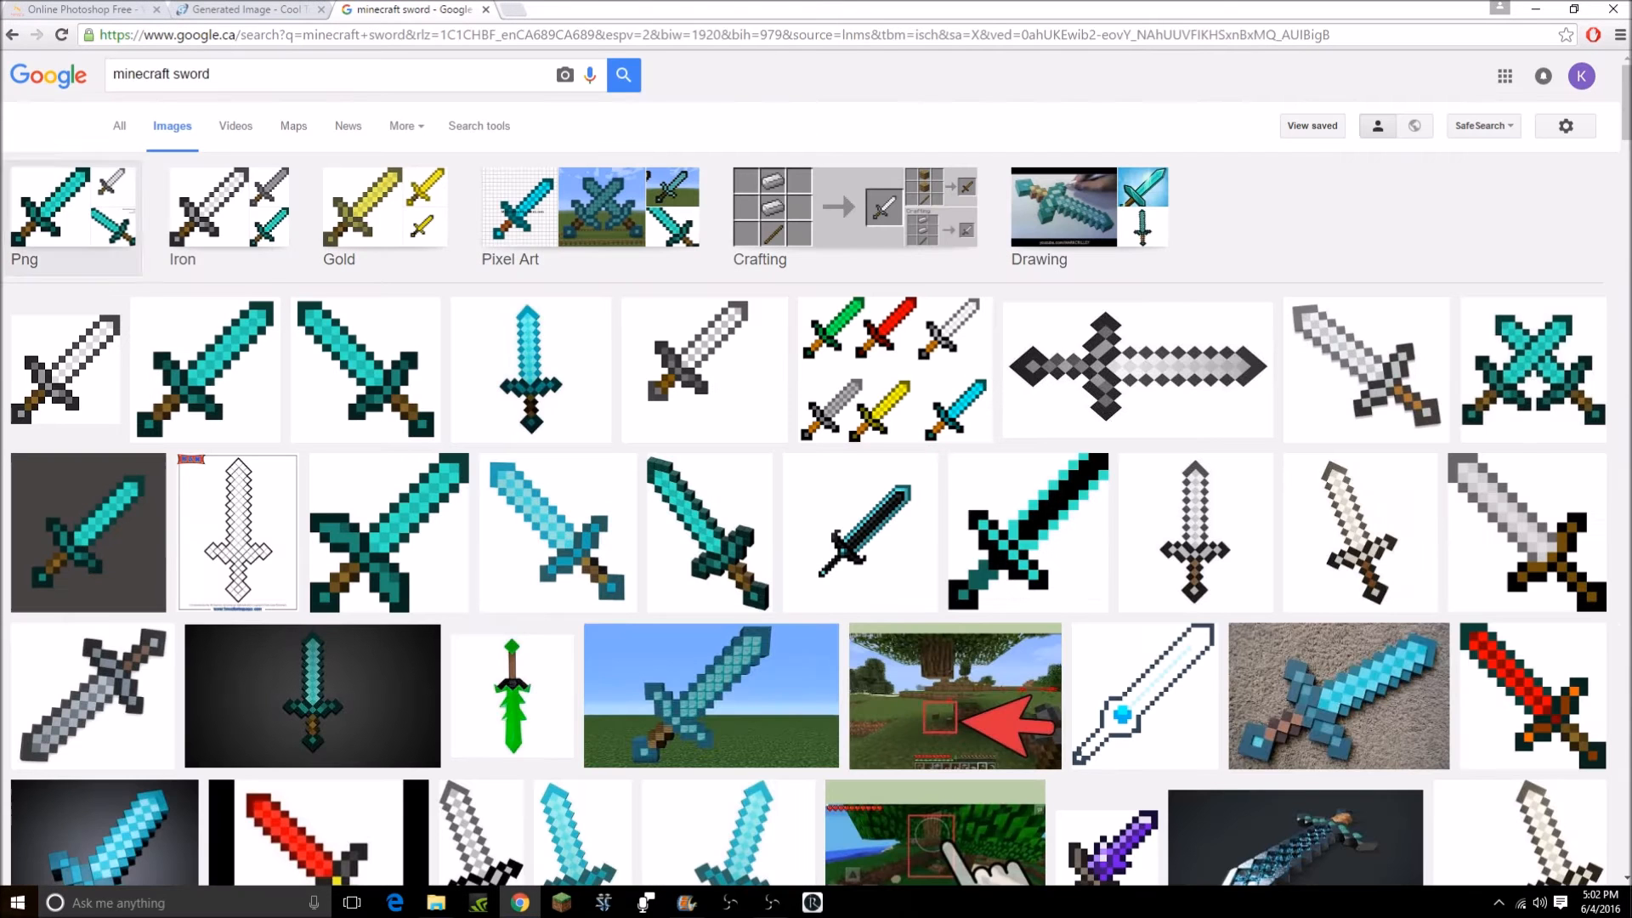
# Choose the diamond sword picture from minecraftseedspc.com and save it to Downloads as 2_Minecraft_Swords_06.
pyautogui.click(558, 532)
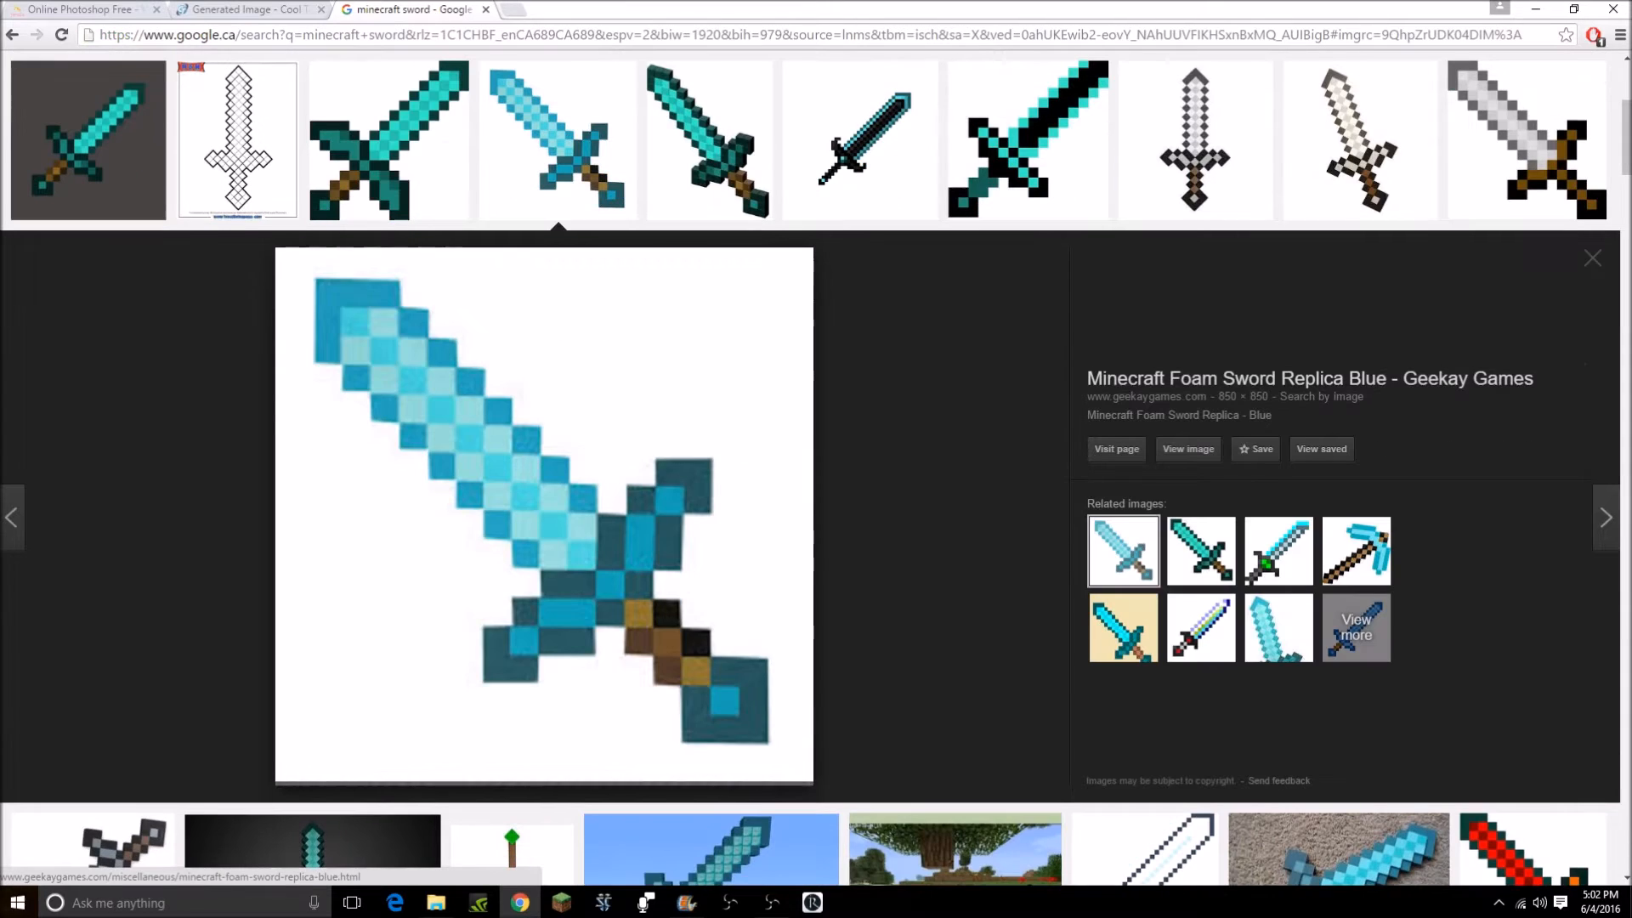
pyautogui.scroll(1, 391, 289)
pyautogui.scroll(1, 366, 127)
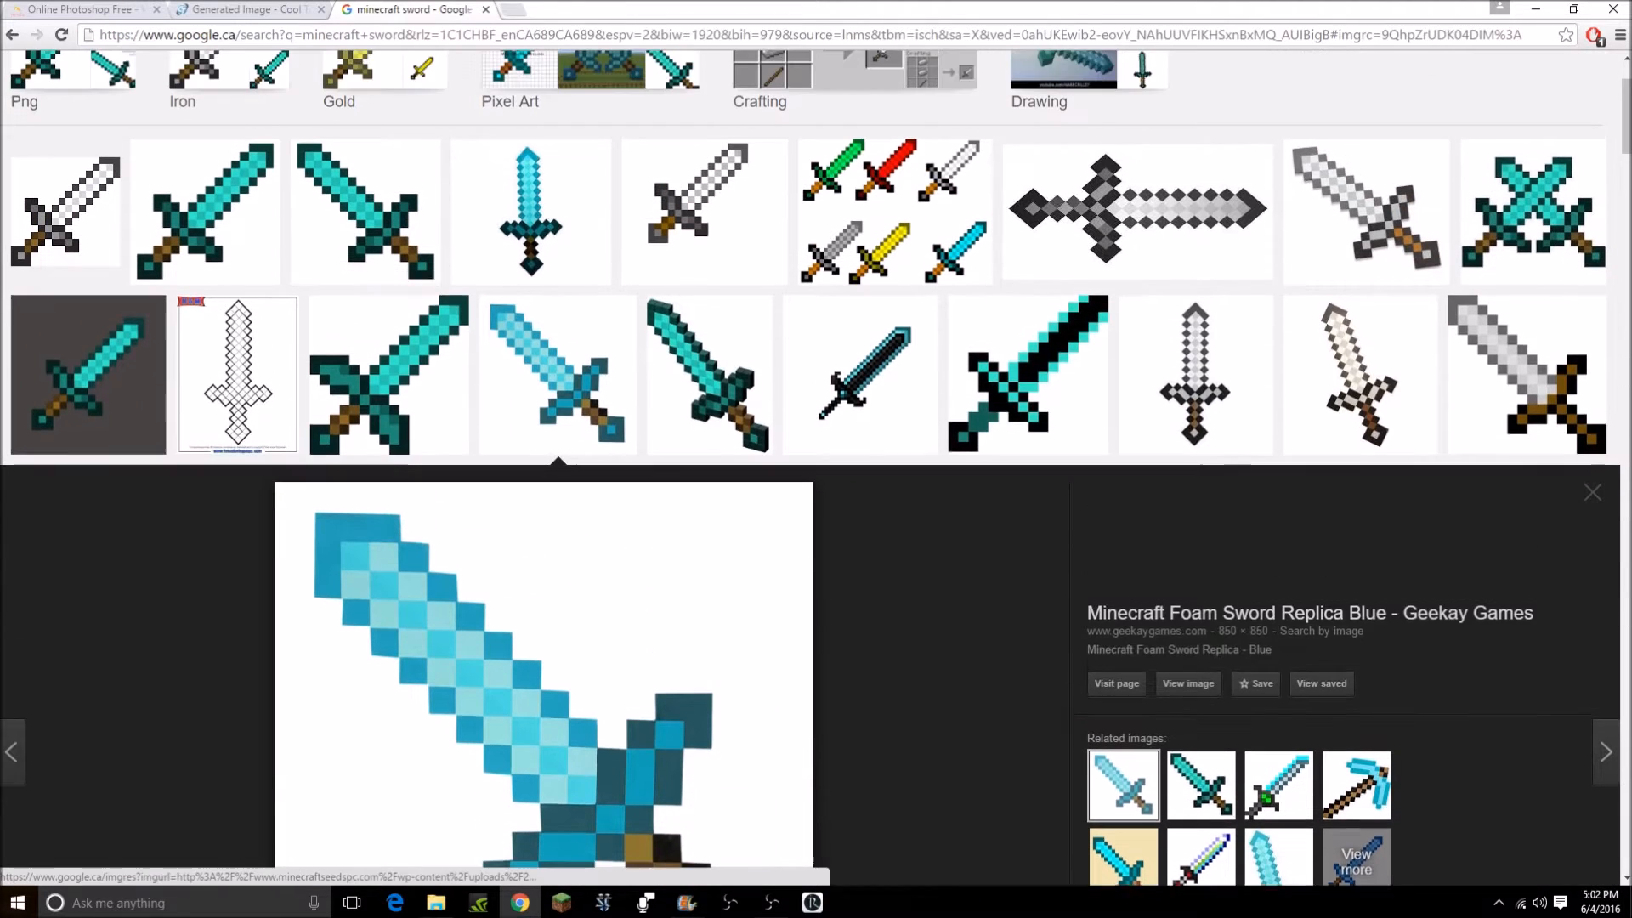
pyautogui.click(366, 221)
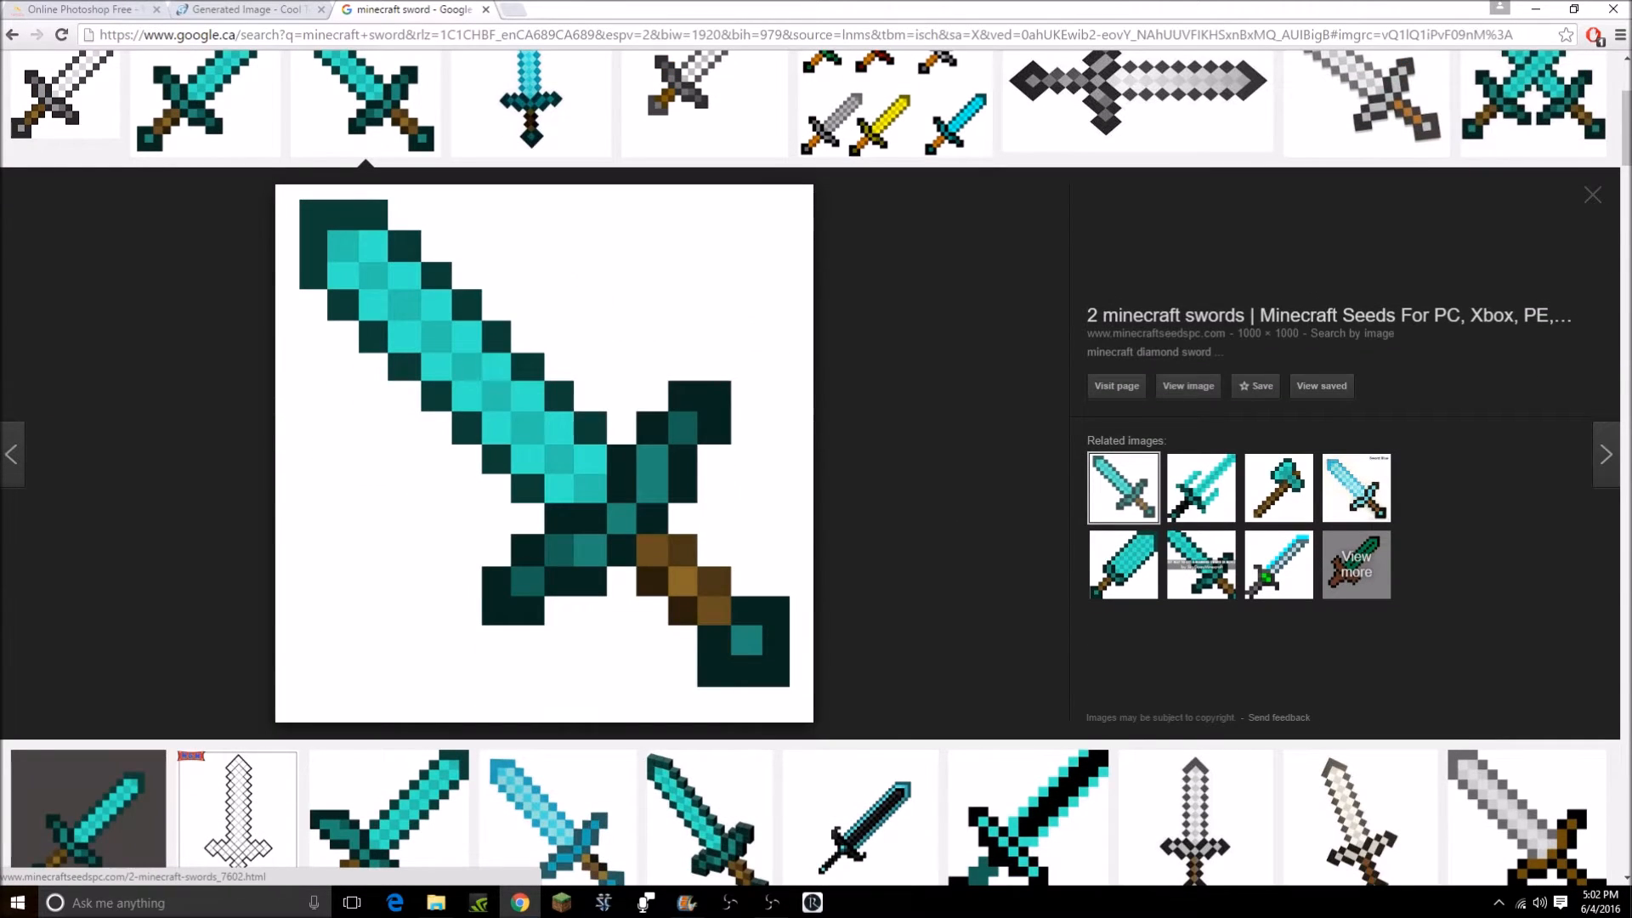
pyautogui.rightClick(561, 413)
pyautogui.click(612, 542)
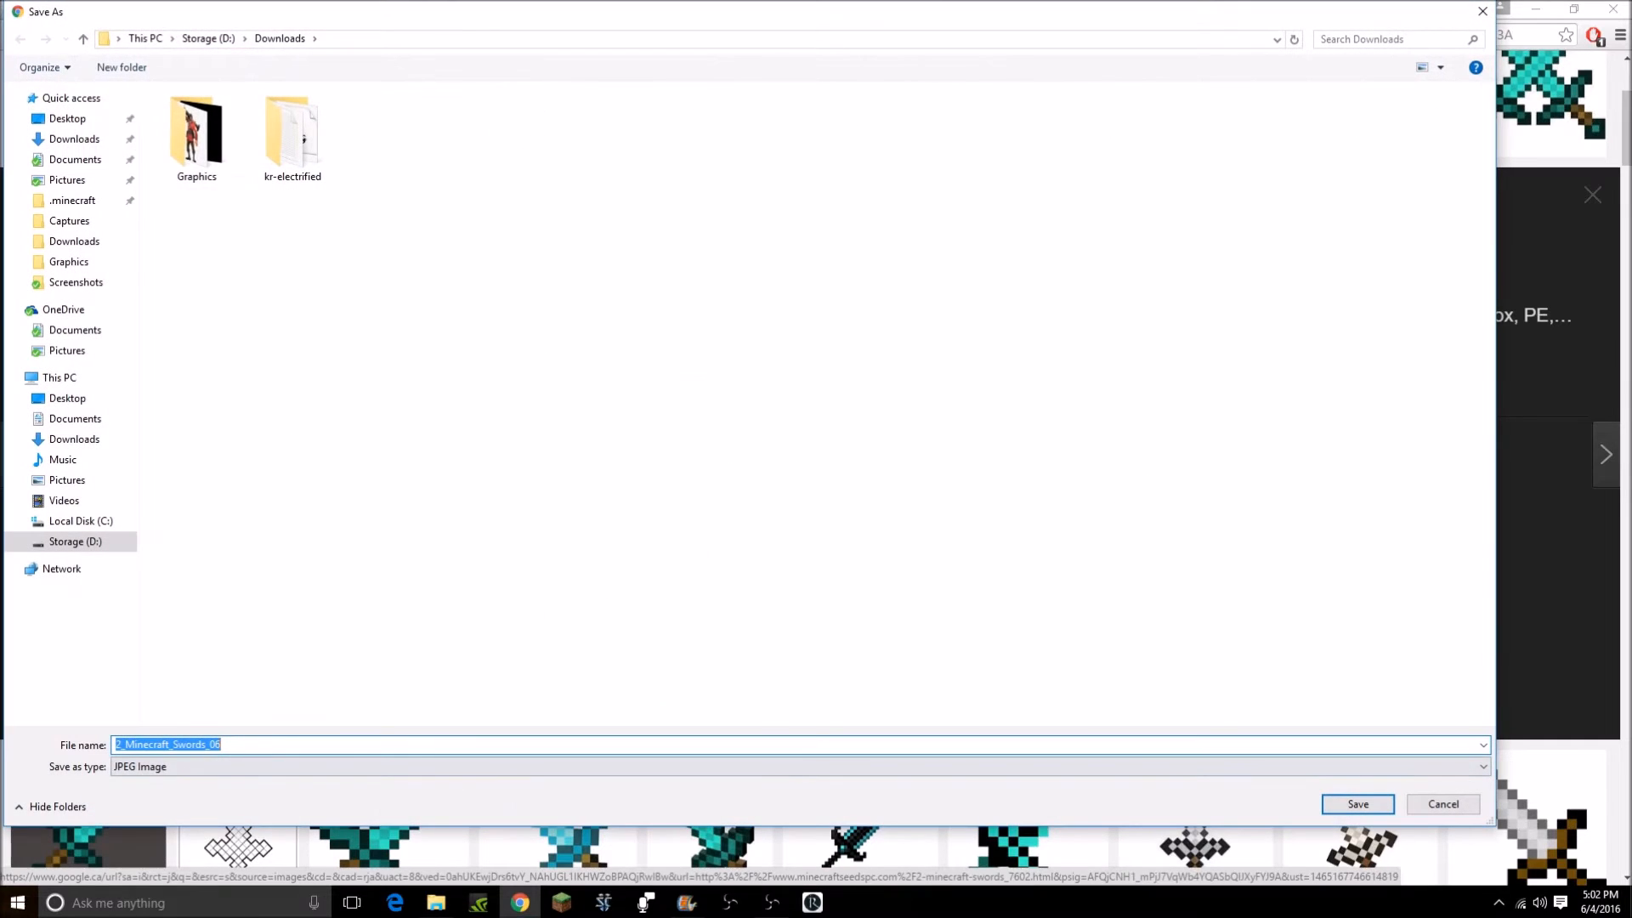
pyautogui.click(74, 242)
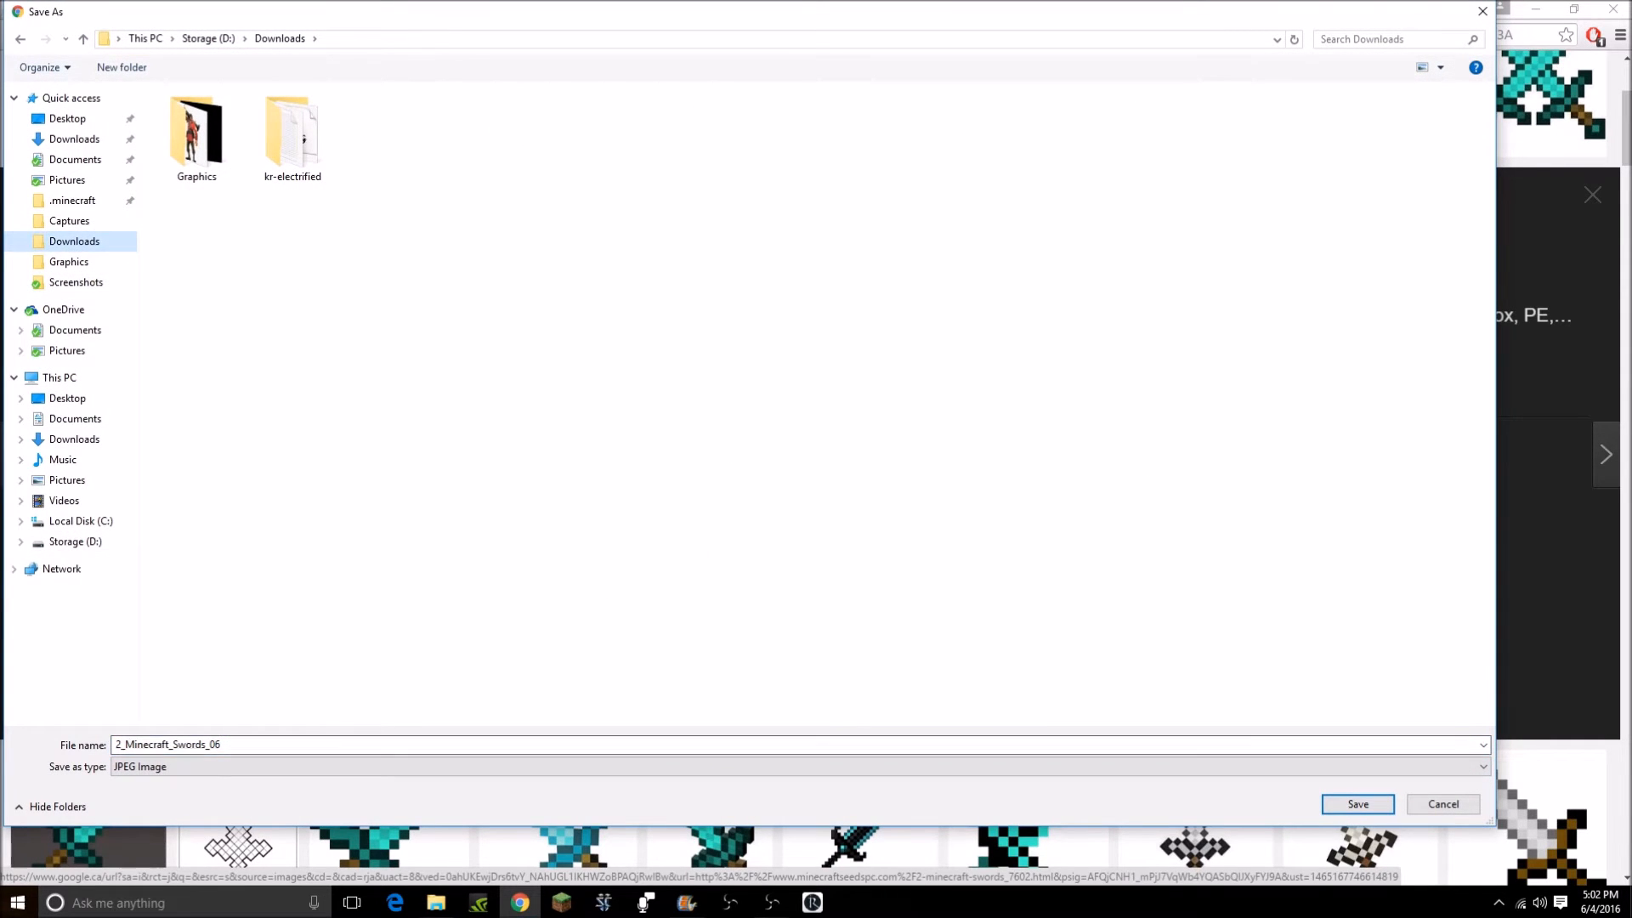
pyautogui.click(1358, 805)
# Return to the photo editor and add 2_Minecraft_Swords_06 as a new layer.
pyautogui.click(82, 10)
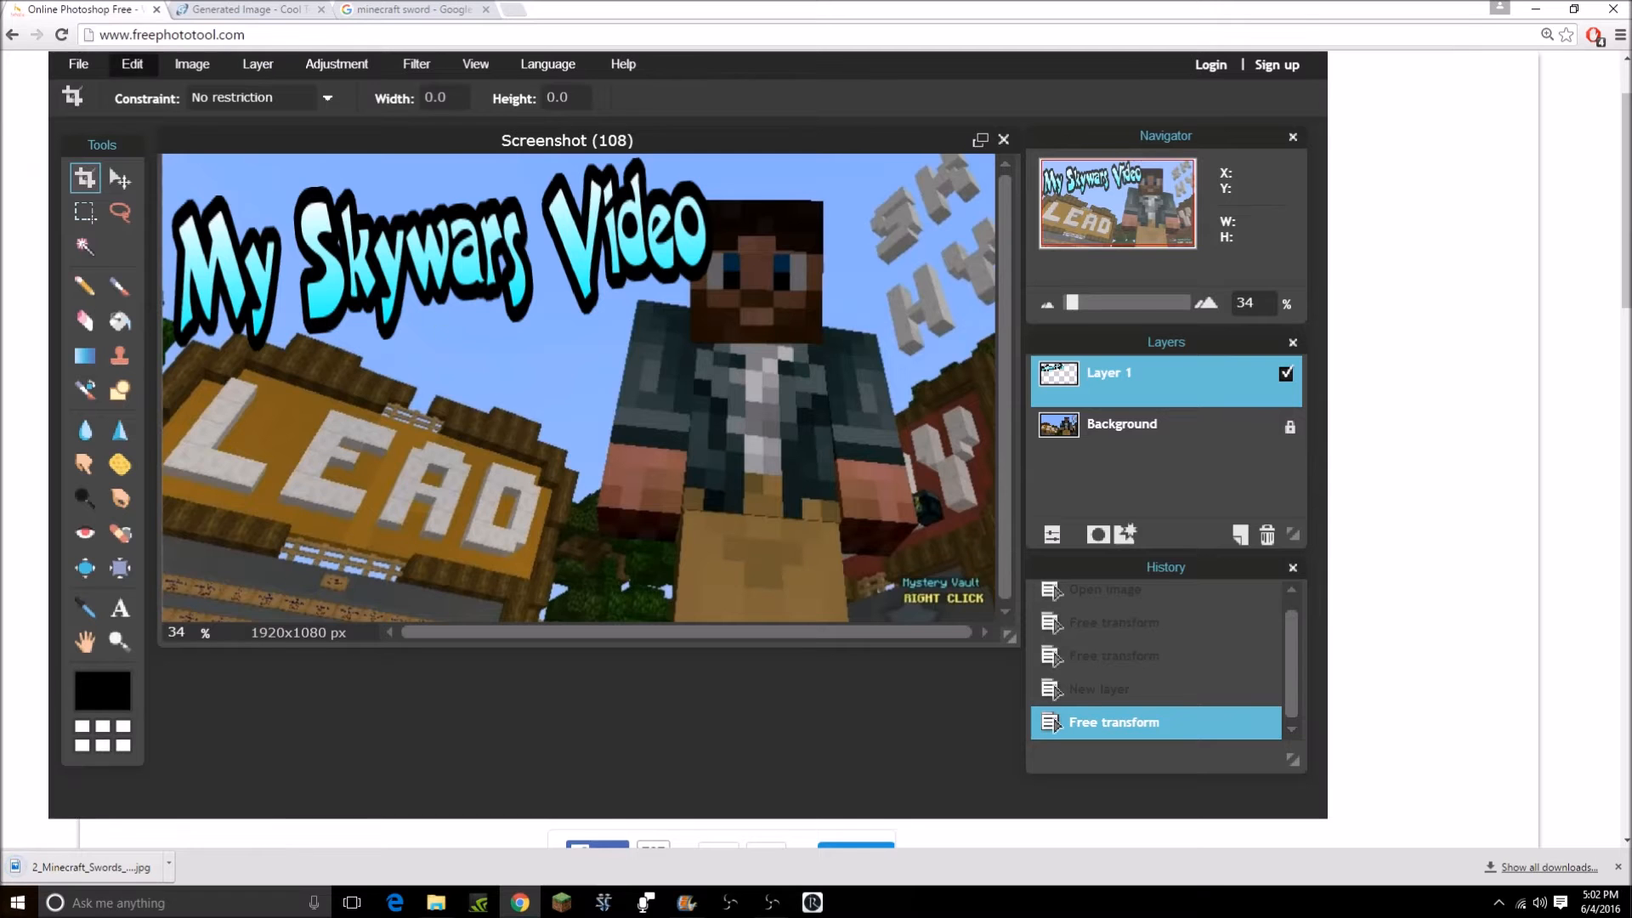
pyautogui.click(192, 64)
pyautogui.moveTo(257, 64)
pyautogui.click(315, 173)
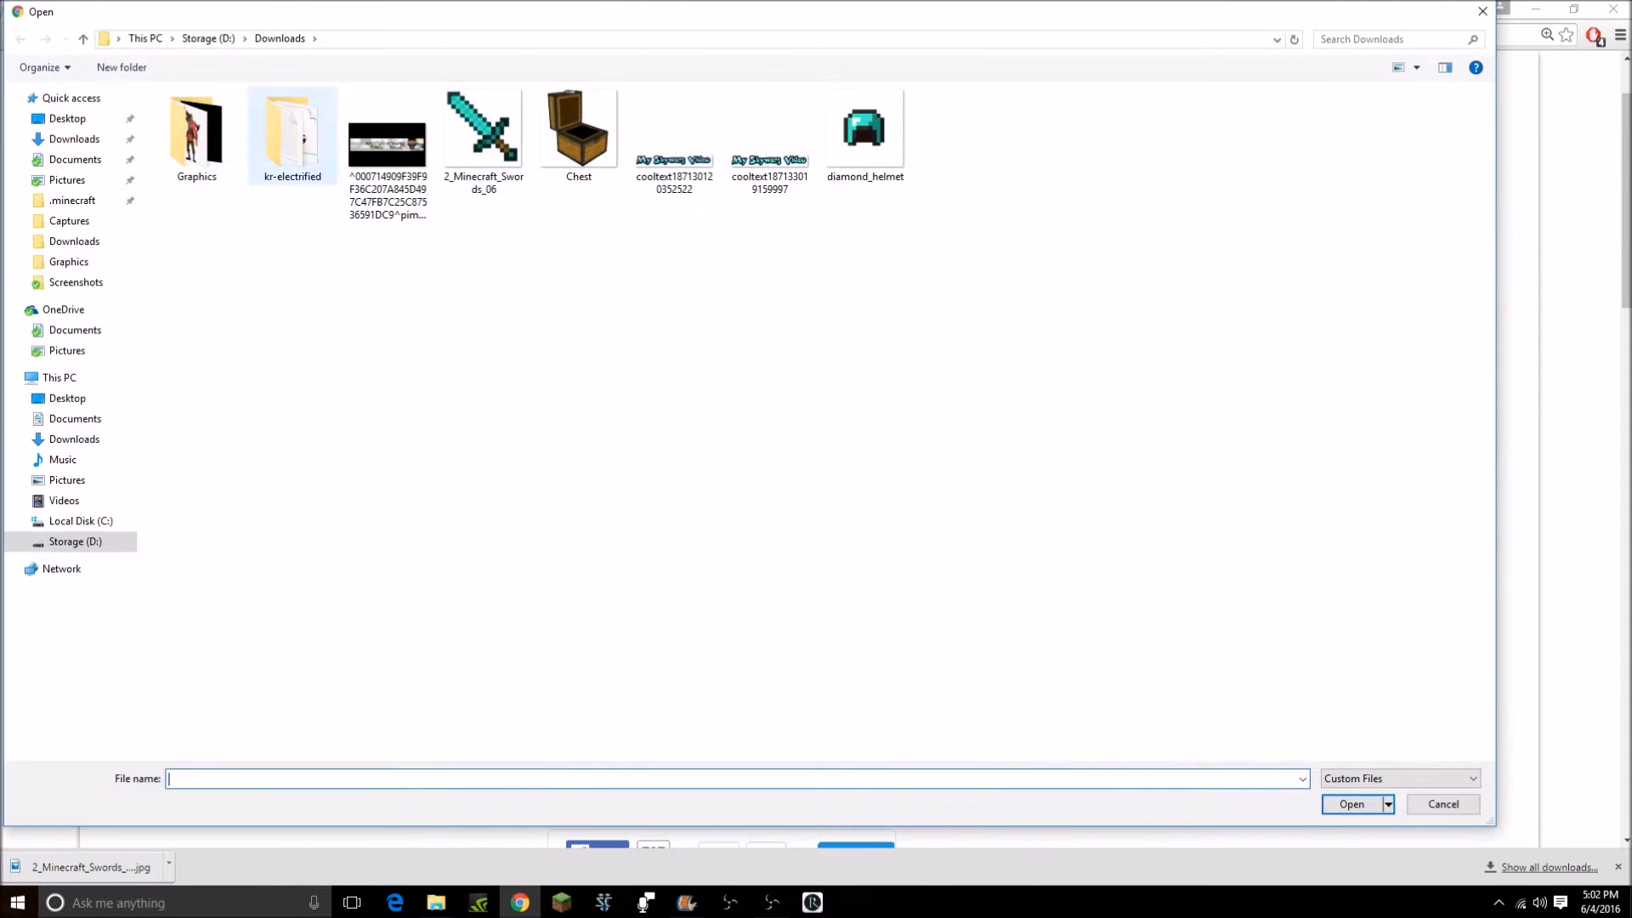
pyautogui.click(483, 132)
pyautogui.click(1352, 804)
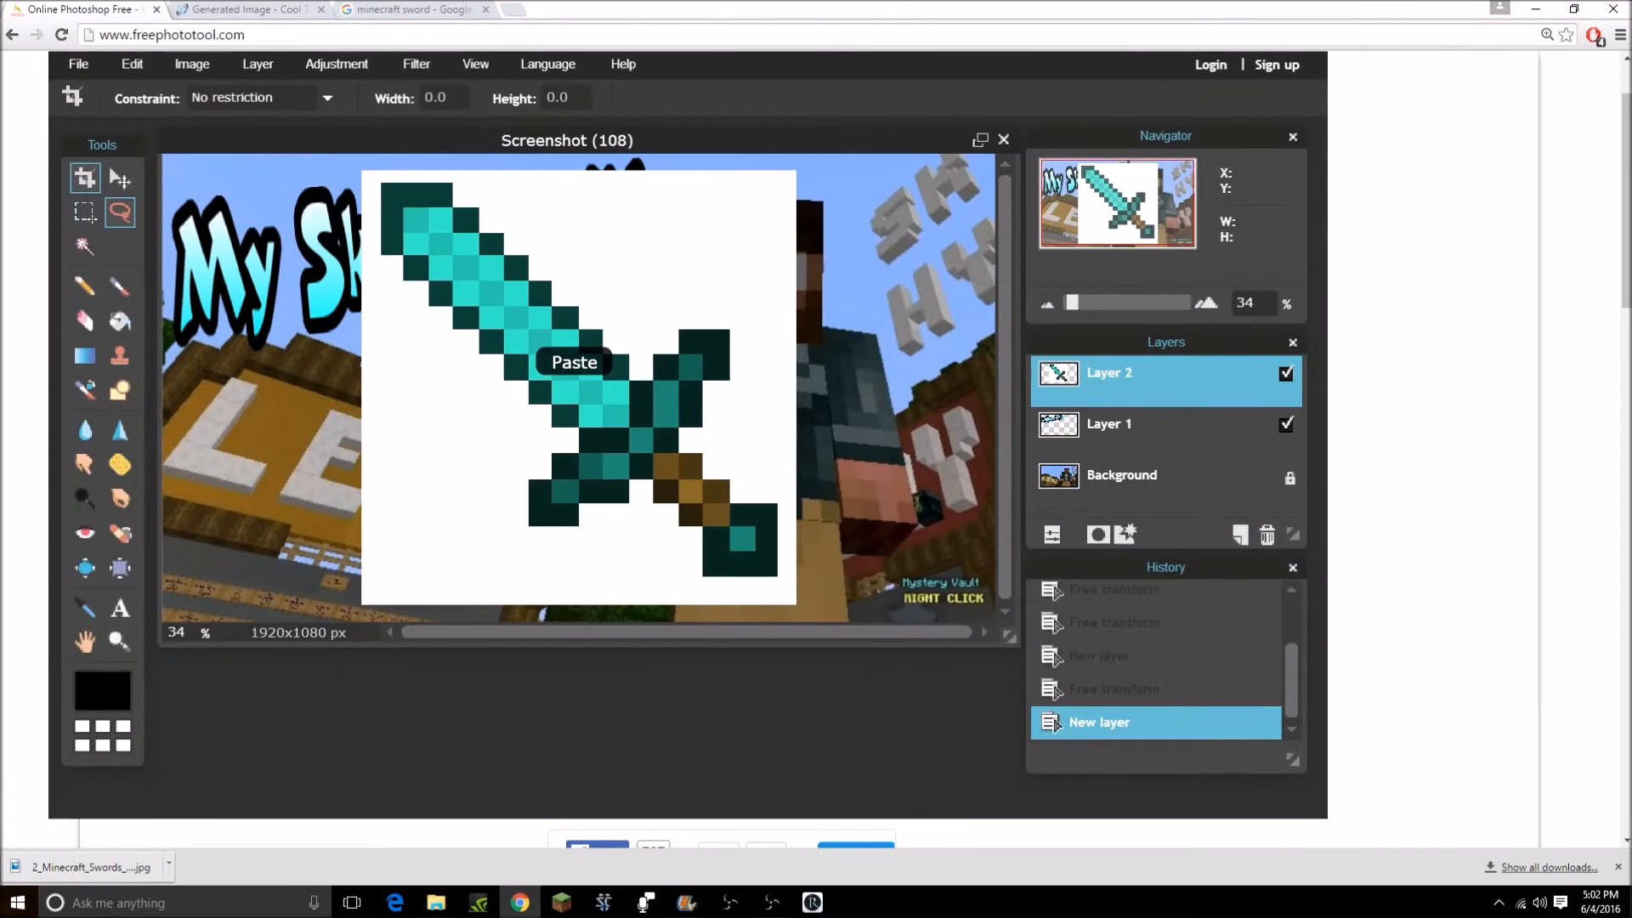
# Select the sword layer's white background with the Wand tool at tolerance 21, delete it and clear the selection.
pyautogui.click(85, 247)
pyautogui.click(476, 432)
pyautogui.press('Delete')
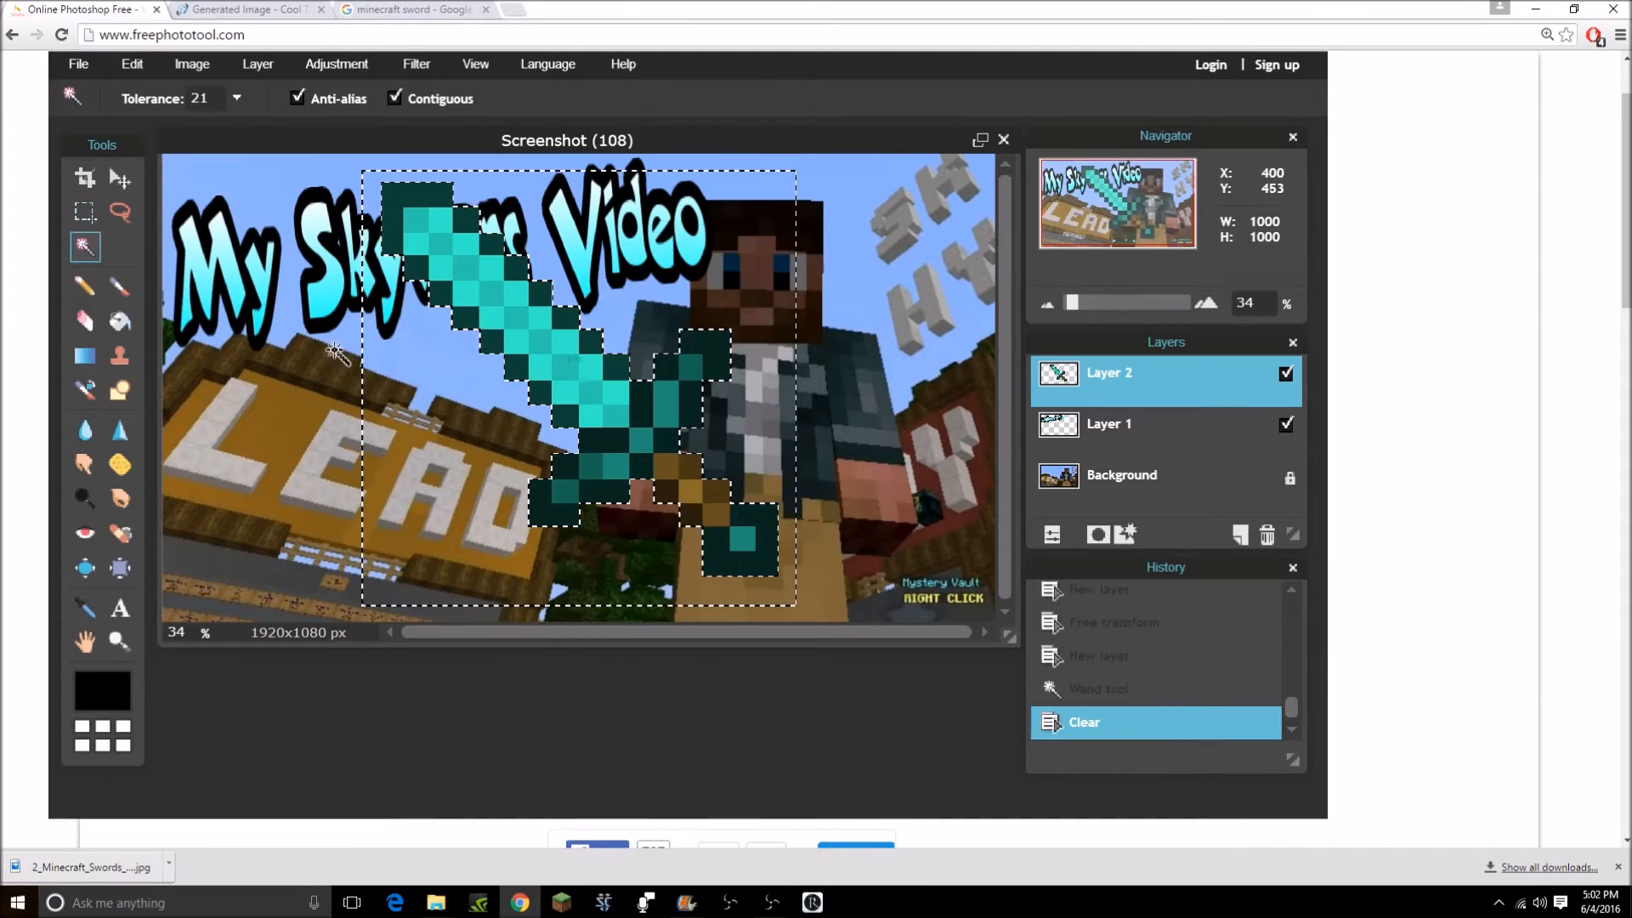
pyautogui.click(120, 213)
pyautogui.click(239, 405)
# Shrink the sword with Free transform and move it in front of the character.
pyautogui.click(132, 65)
pyautogui.click(163, 253)
pyautogui.moveTo(382, 184); pyautogui.dragTo(464, 277)
pyautogui.moveTo(506, 307); pyautogui.dragTo(509, 346)
pyautogui.moveTo(484, 565); pyautogui.dragTo(539, 614)
pyautogui.moveTo(521, 413); pyautogui.dragTo(793, 430)
# Rotate the sword so its blade points up to the right, place its handle over the character's hand, and apply the transform.
pyautogui.moveTo(821, 292); pyautogui.dragTo(942, 407)
pyautogui.moveTo(689, 528); pyautogui.dragTo(684, 542)
pyautogui.moveTo(735, 432); pyautogui.dragTo(767, 465)
pyautogui.moveTo(989, 425); pyautogui.dragTo(964, 341)
pyautogui.moveTo(825, 425); pyautogui.dragTo(829, 405)
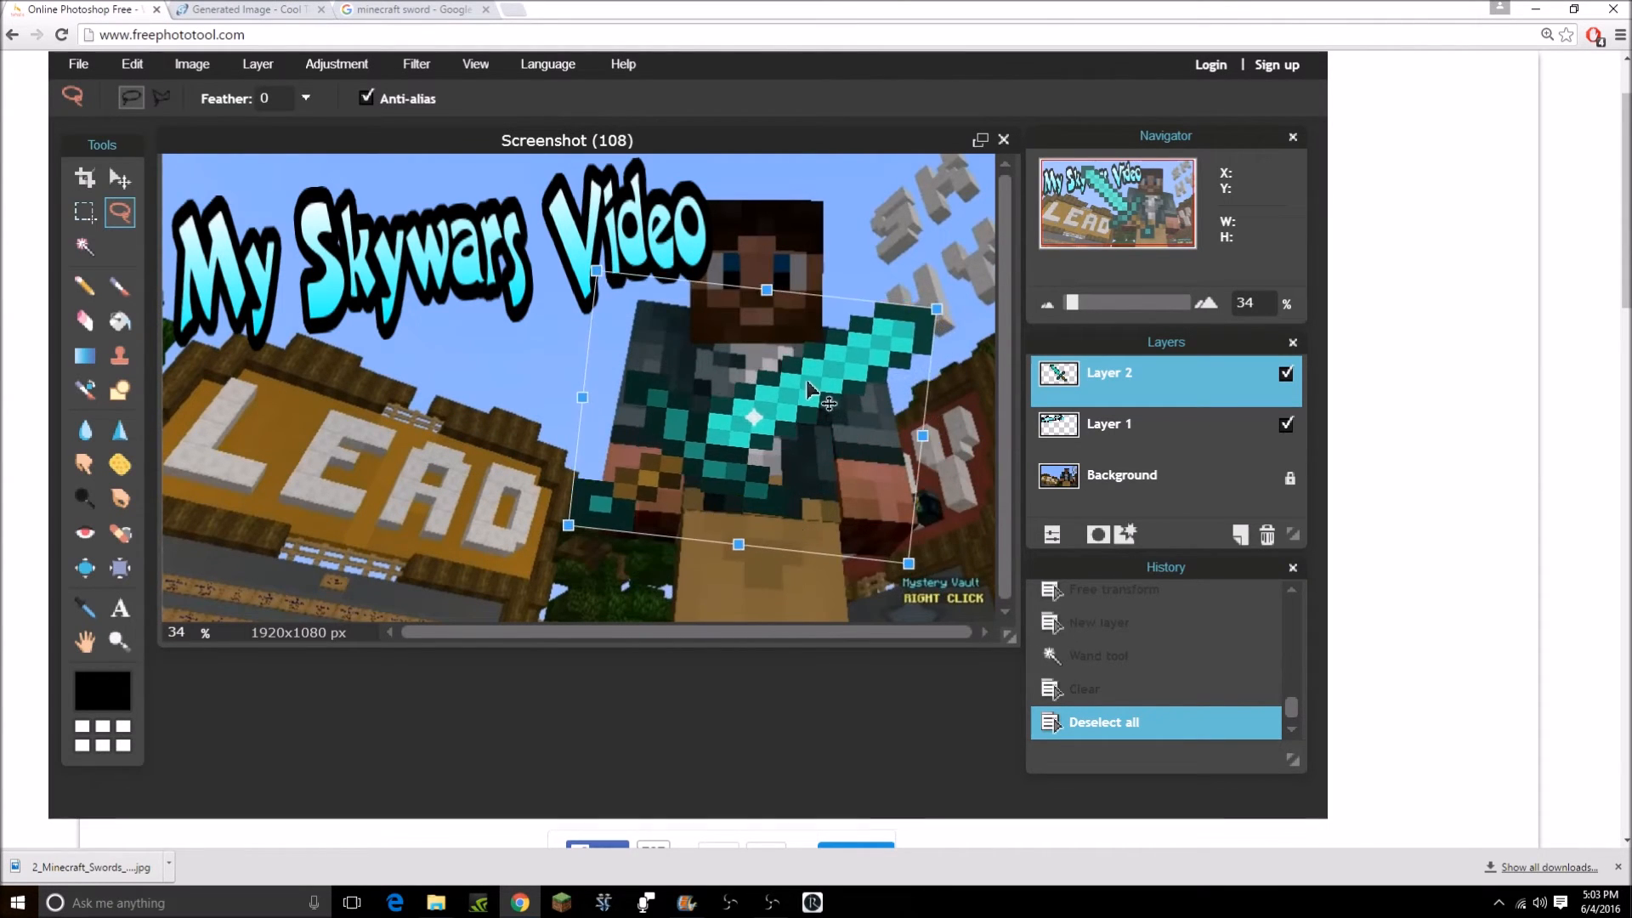
pyautogui.moveTo(965, 366); pyautogui.dragTo(940, 284)
pyautogui.moveTo(816, 395); pyautogui.dragTo(777, 344)
pyautogui.press('Return')
pyautogui.press('Return')
# Erase the part of the sword handle covering the character's hand with the Eraser at brush size 50 and opacity 100.
pyautogui.click(85, 321)
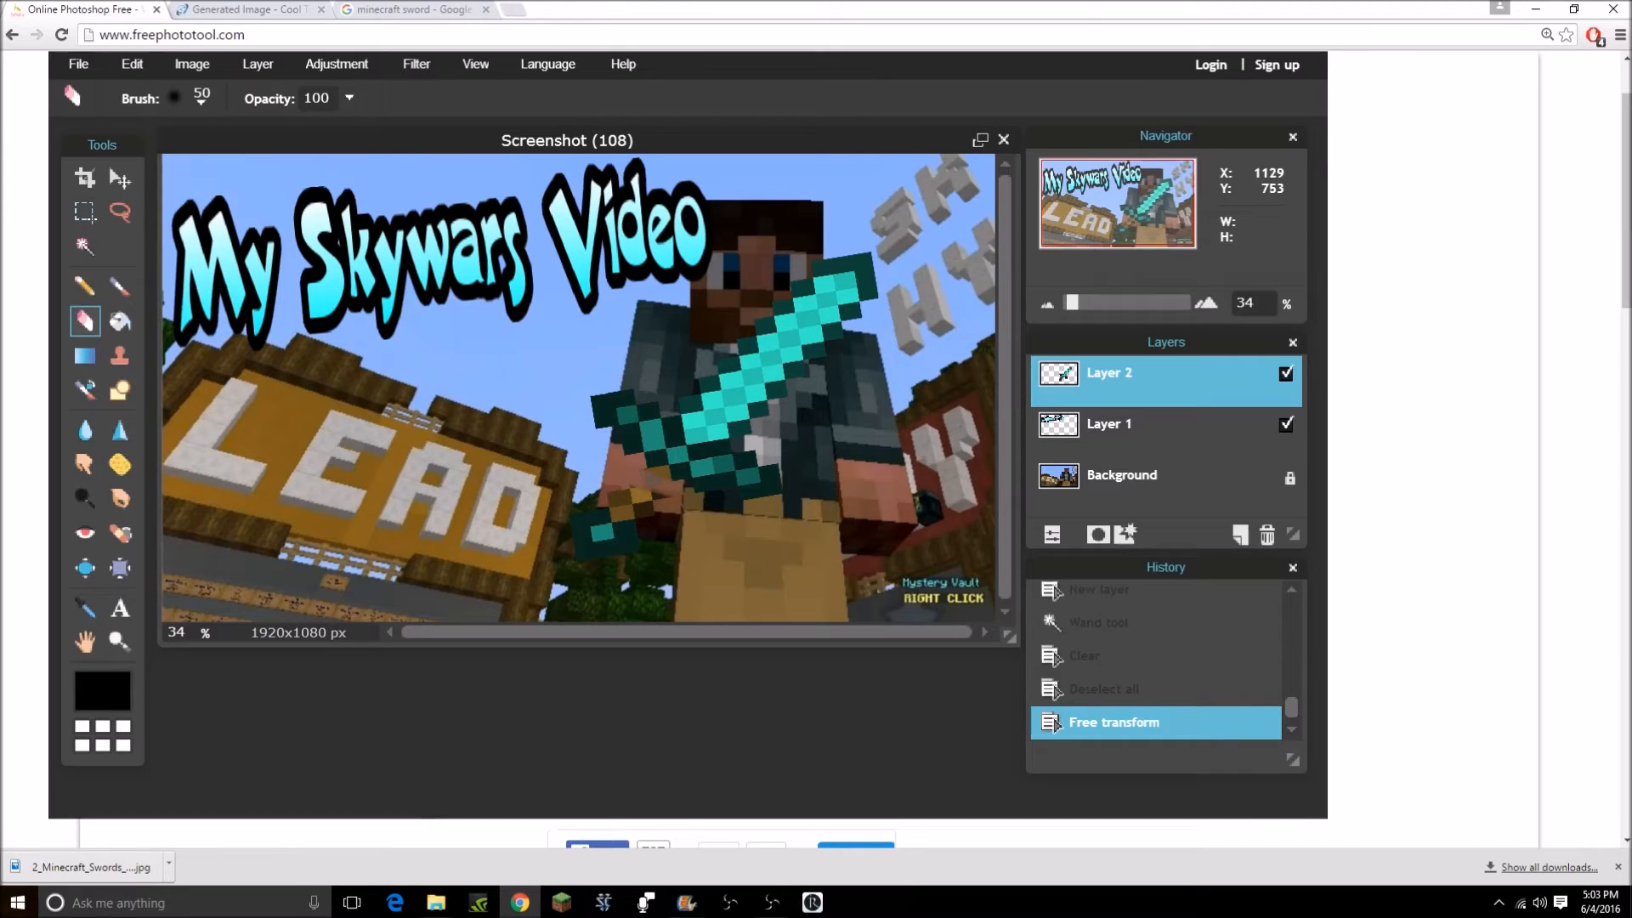
pyautogui.moveTo(645, 485)
pyautogui.mouseDown()
pyautogui.moveTo(607, 520)
pyautogui.moveTo(632, 531)
pyautogui.mouseUp()
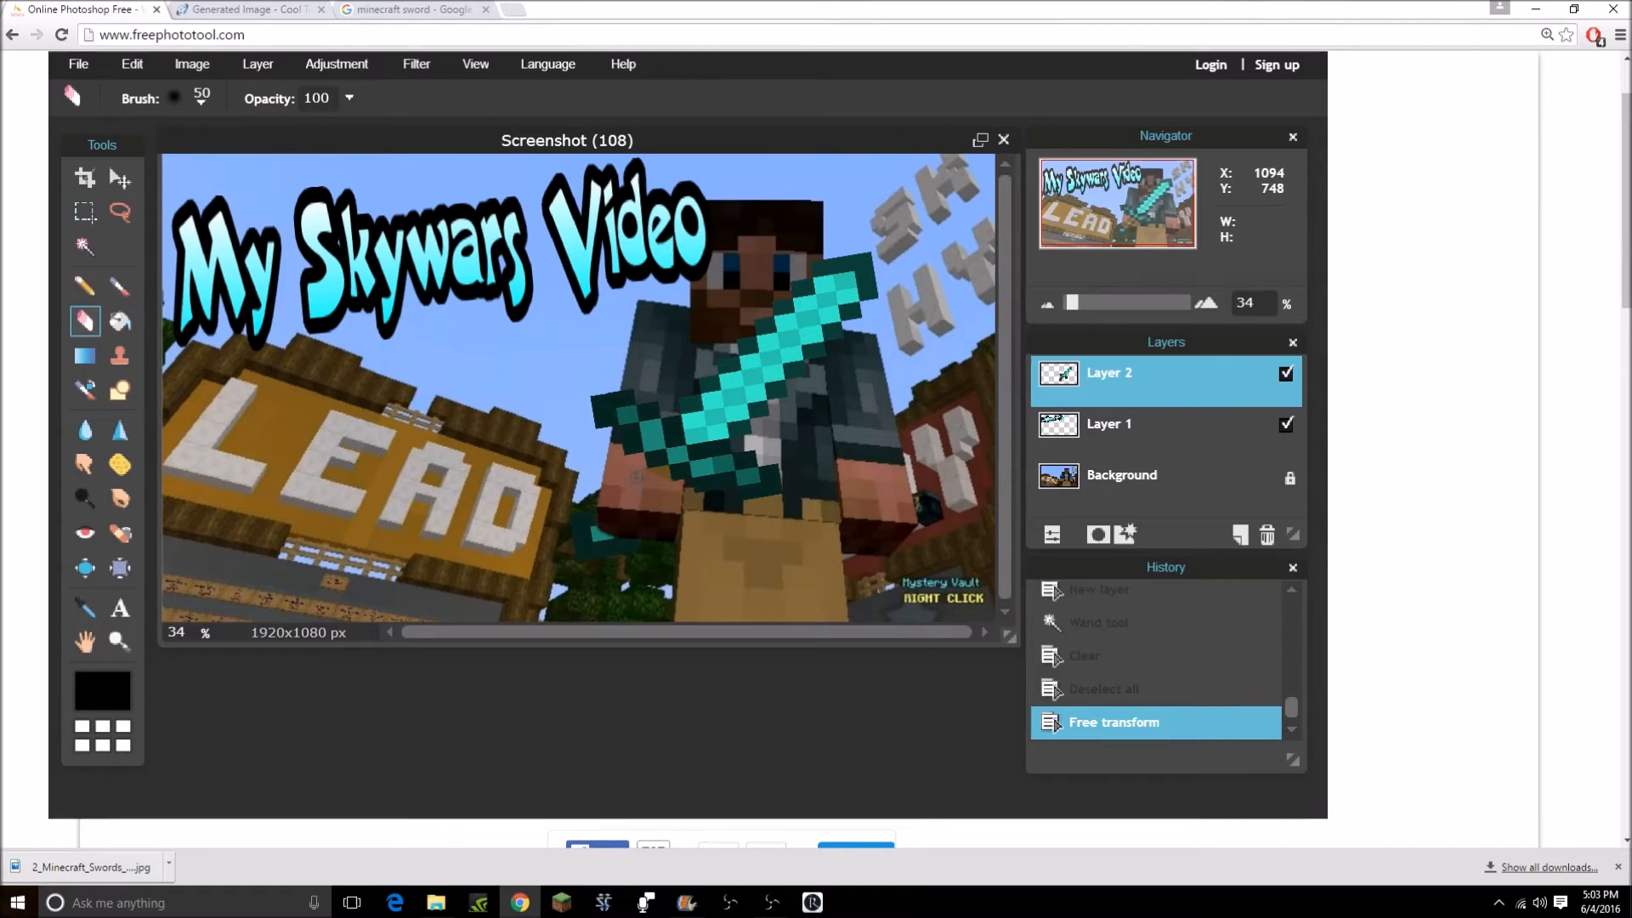
pyautogui.moveTo(664, 496); pyautogui.dragTo(664, 498)
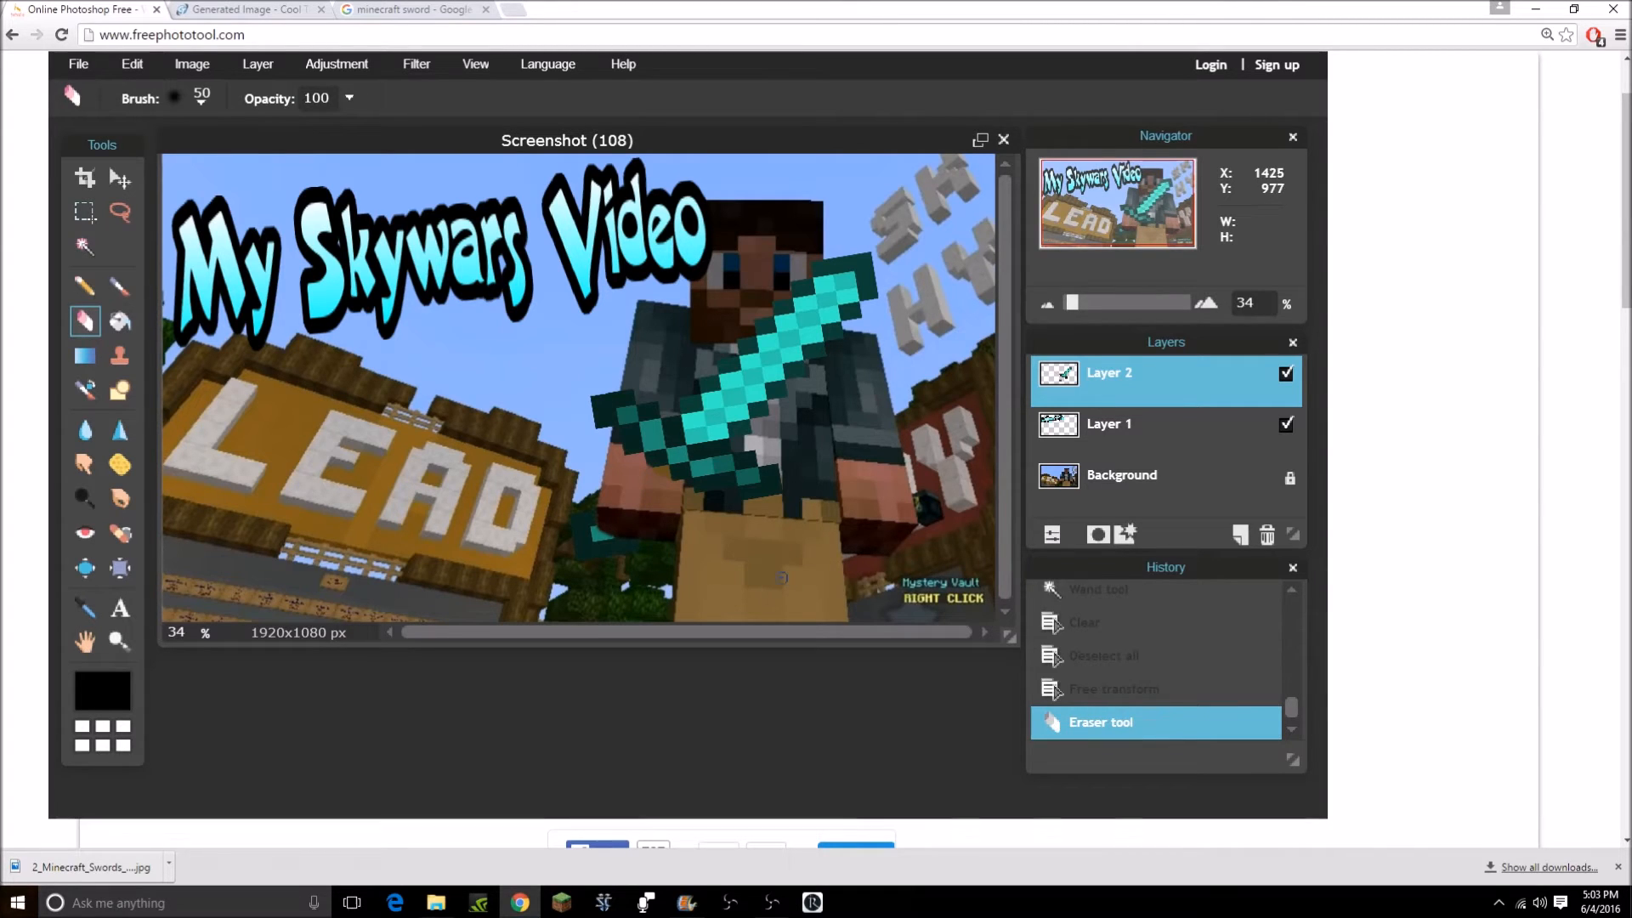
# Shift the sword layer's colour from teal to bright blue with the Hue & Saturation adjustment.
pyautogui.click(337, 64)
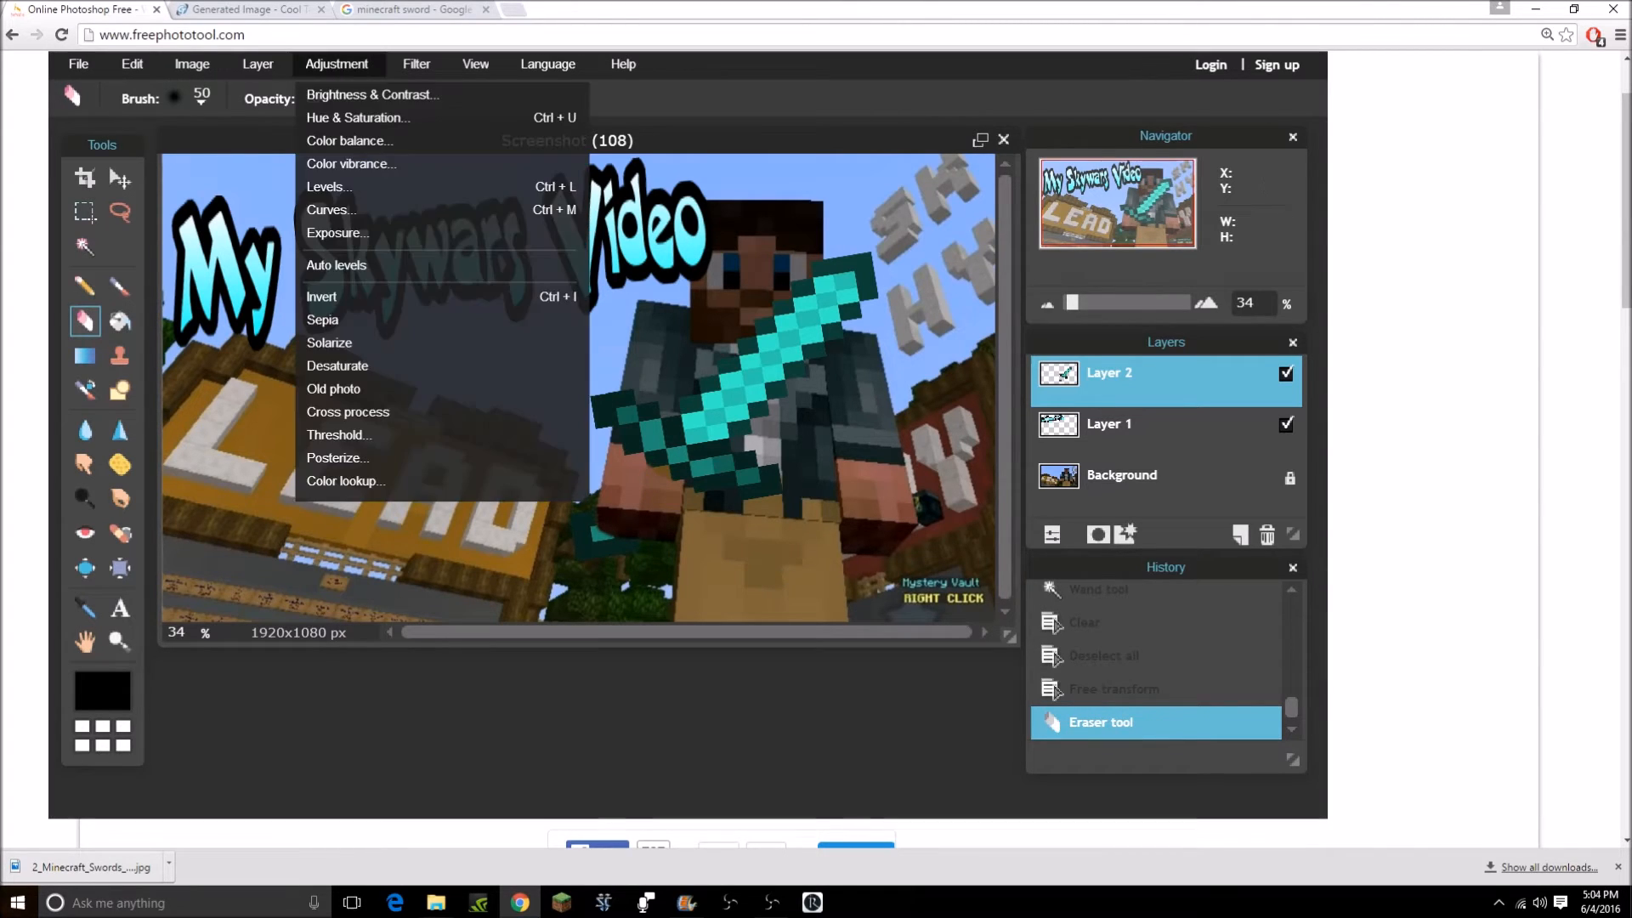
pyautogui.click(379, 113)
pyautogui.moveTo(342, 364); pyautogui.dragTo(367, 365)
pyautogui.moveTo(343, 480); pyautogui.dragTo(360, 481)
pyautogui.click(435, 563)
# Try the Mimic HDR filter on the sword layer and undo it.
pyautogui.click(416, 65)
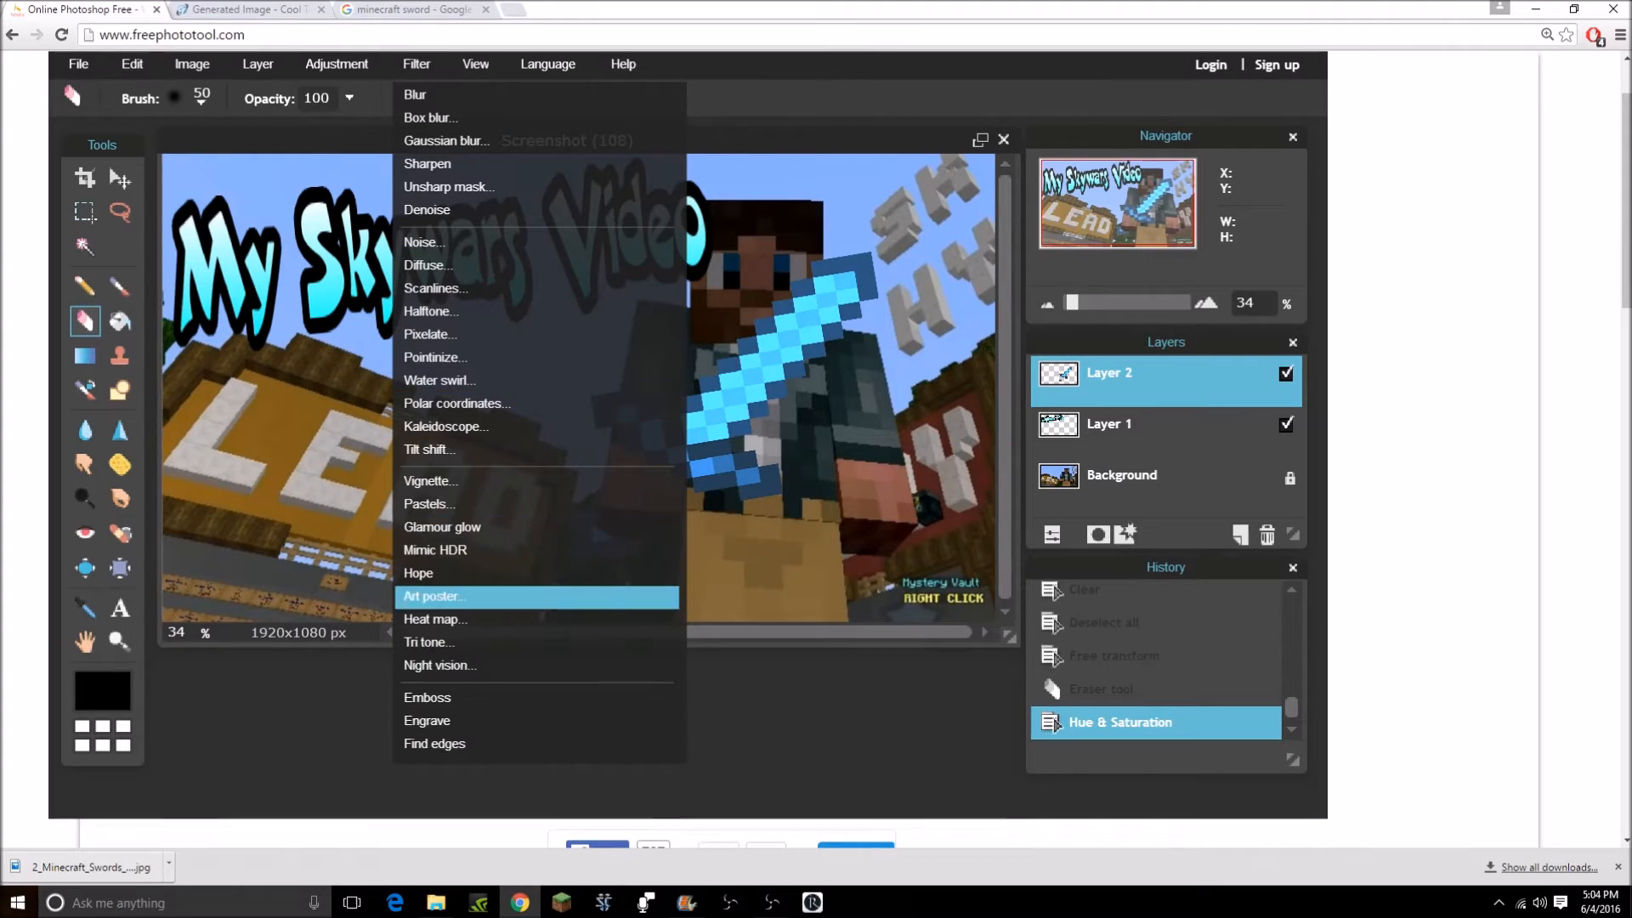
pyautogui.click(435, 550)
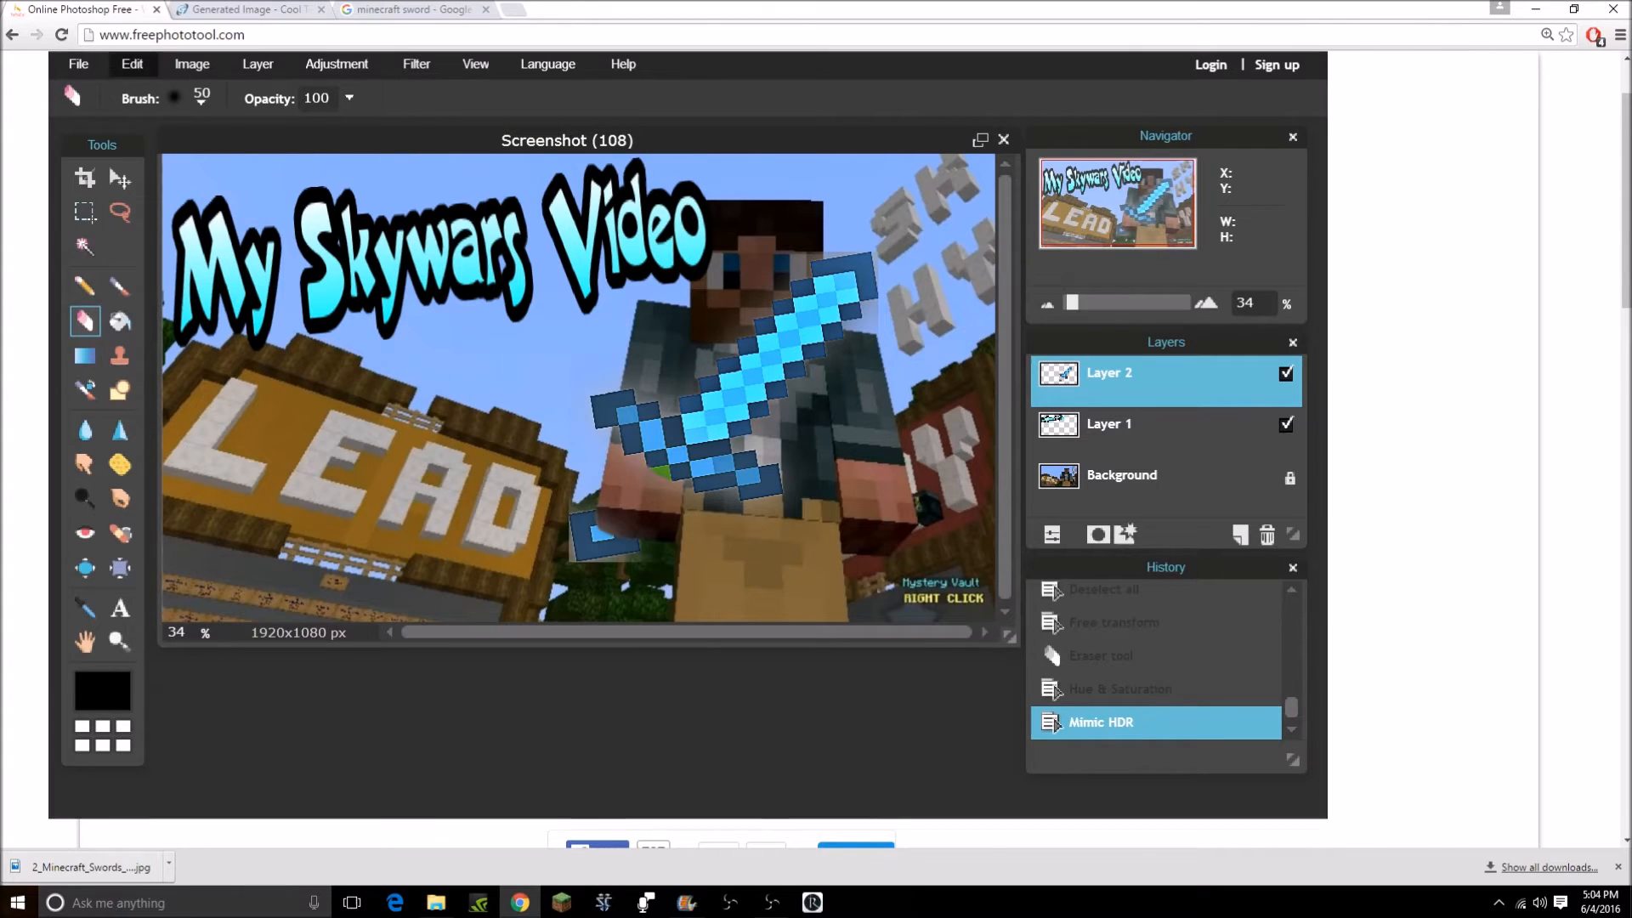
pyautogui.click(132, 64)
pyautogui.click(149, 94)
# Apply the Glamour glow filter to the sword layer and brighten it by raising its exposure.
pyautogui.click(416, 64)
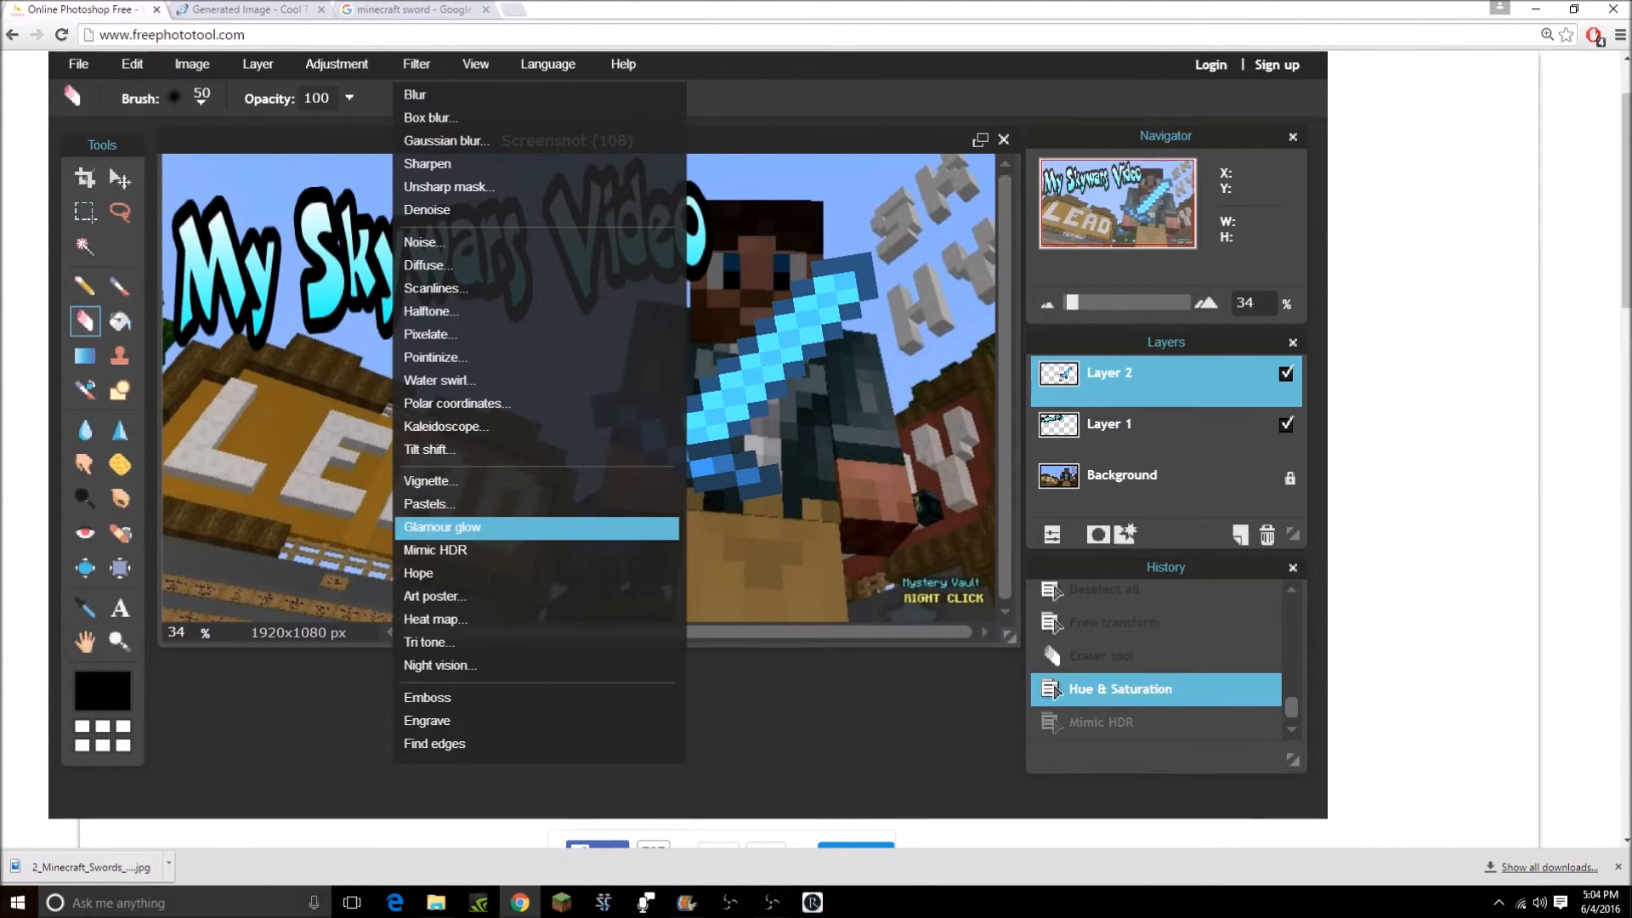
pyautogui.click(442, 527)
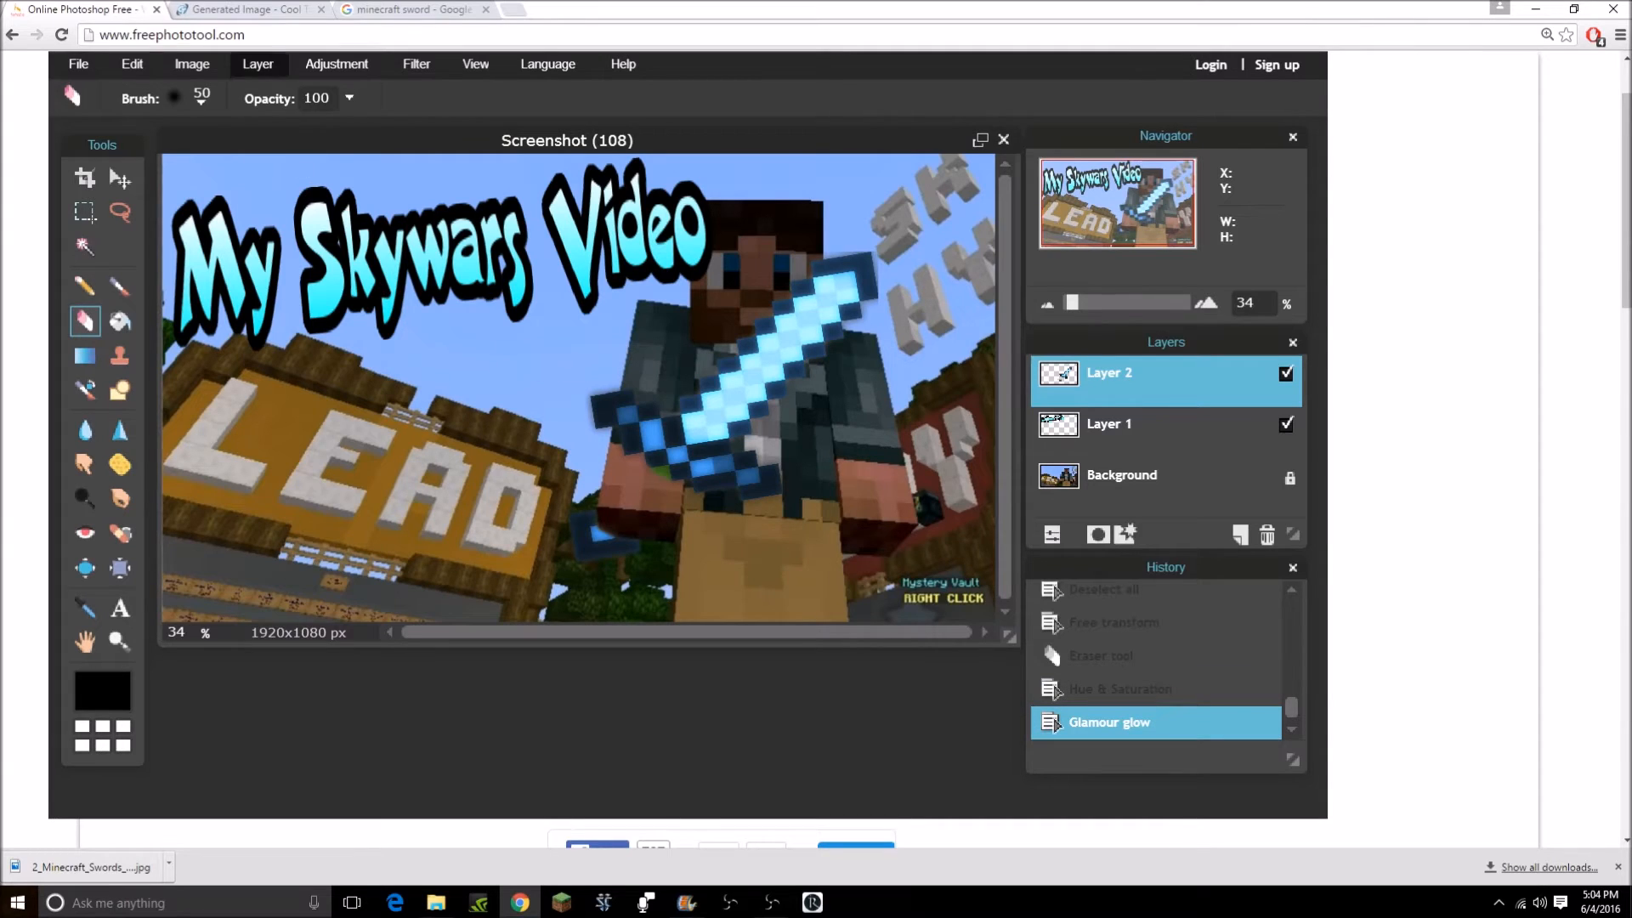
pyautogui.click(337, 64)
pyautogui.click(340, 235)
pyautogui.moveTo(393, 365); pyautogui.dragTo(412, 365)
pyautogui.click(434, 422)
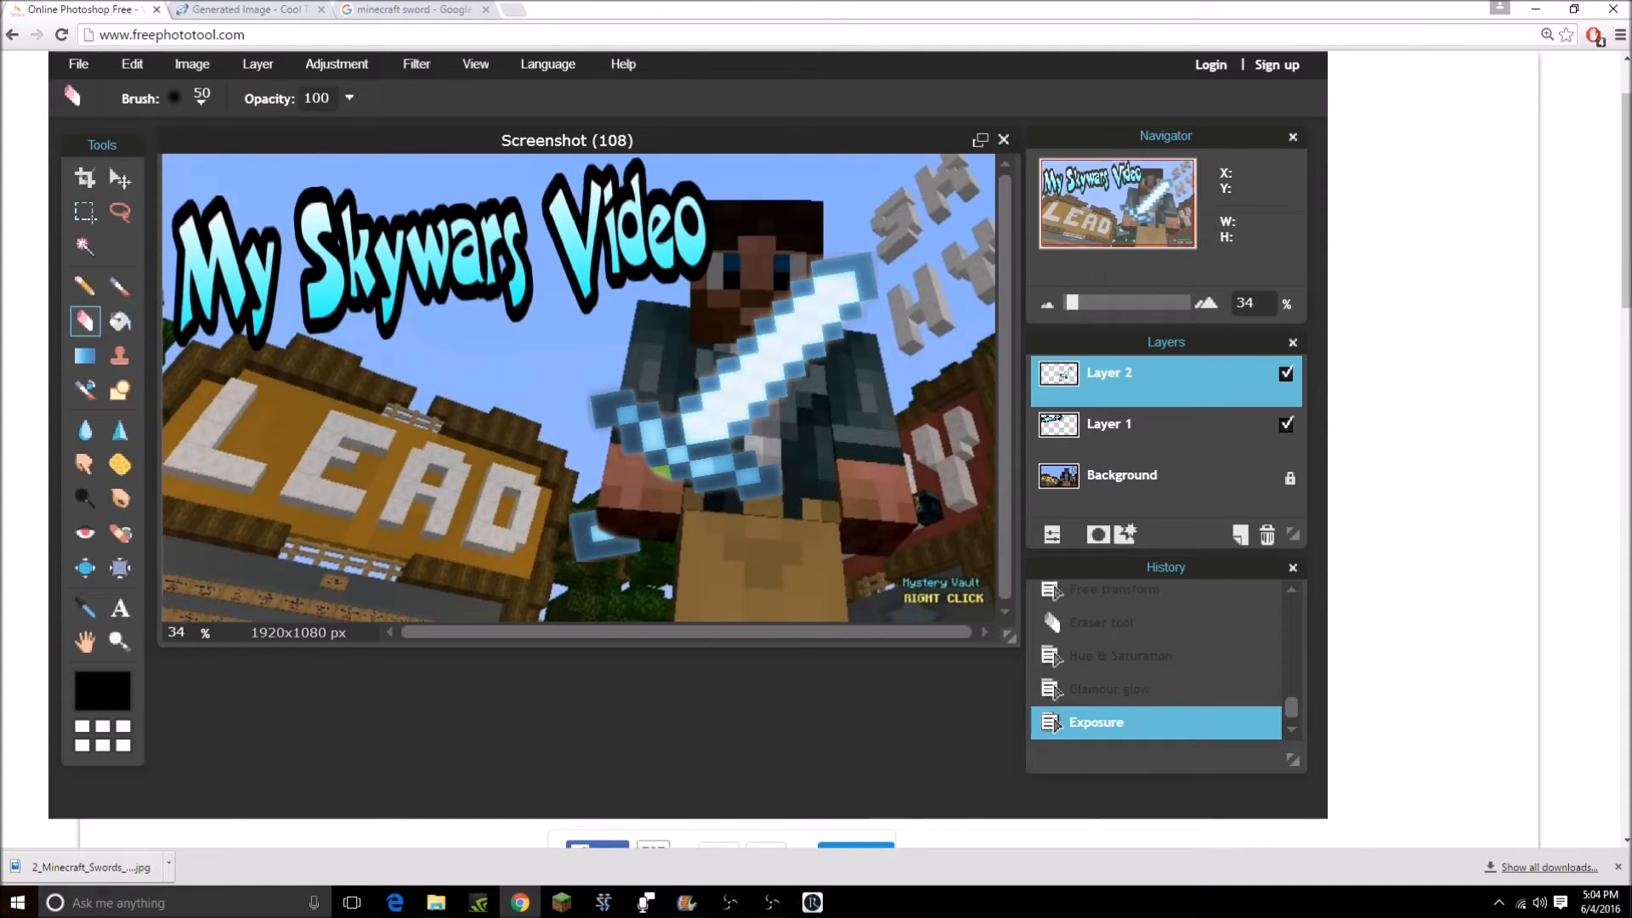
# Open the Chest image from the Downloads folder as a new layer.
pyautogui.click(257, 63)
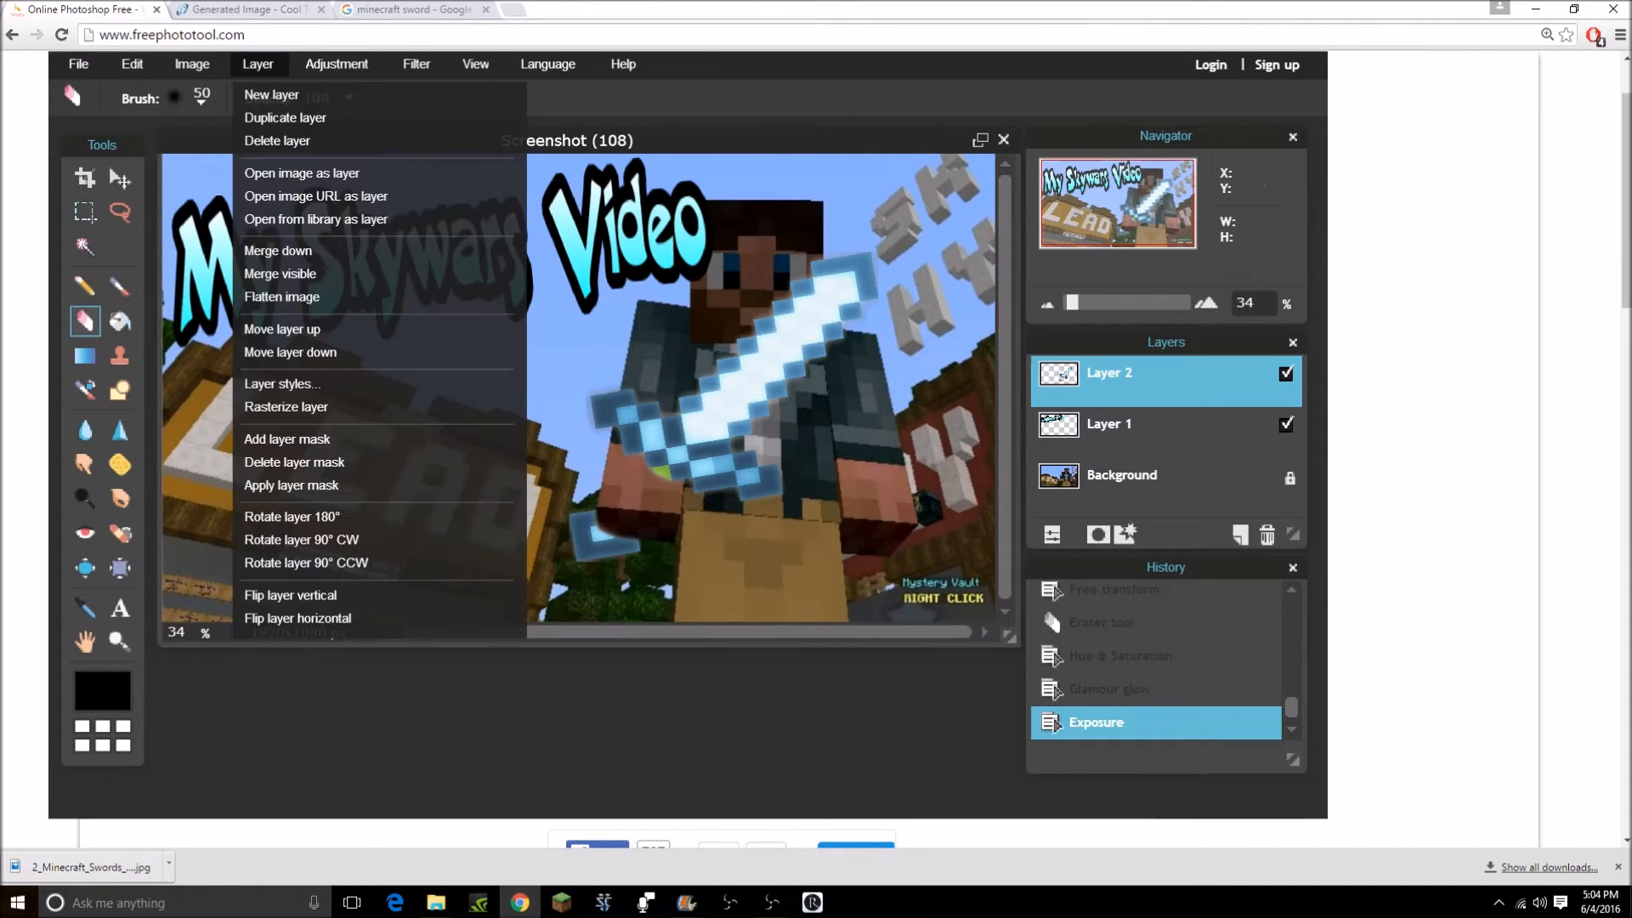
pyautogui.click(298, 174)
pyautogui.doubleClick(579, 132)
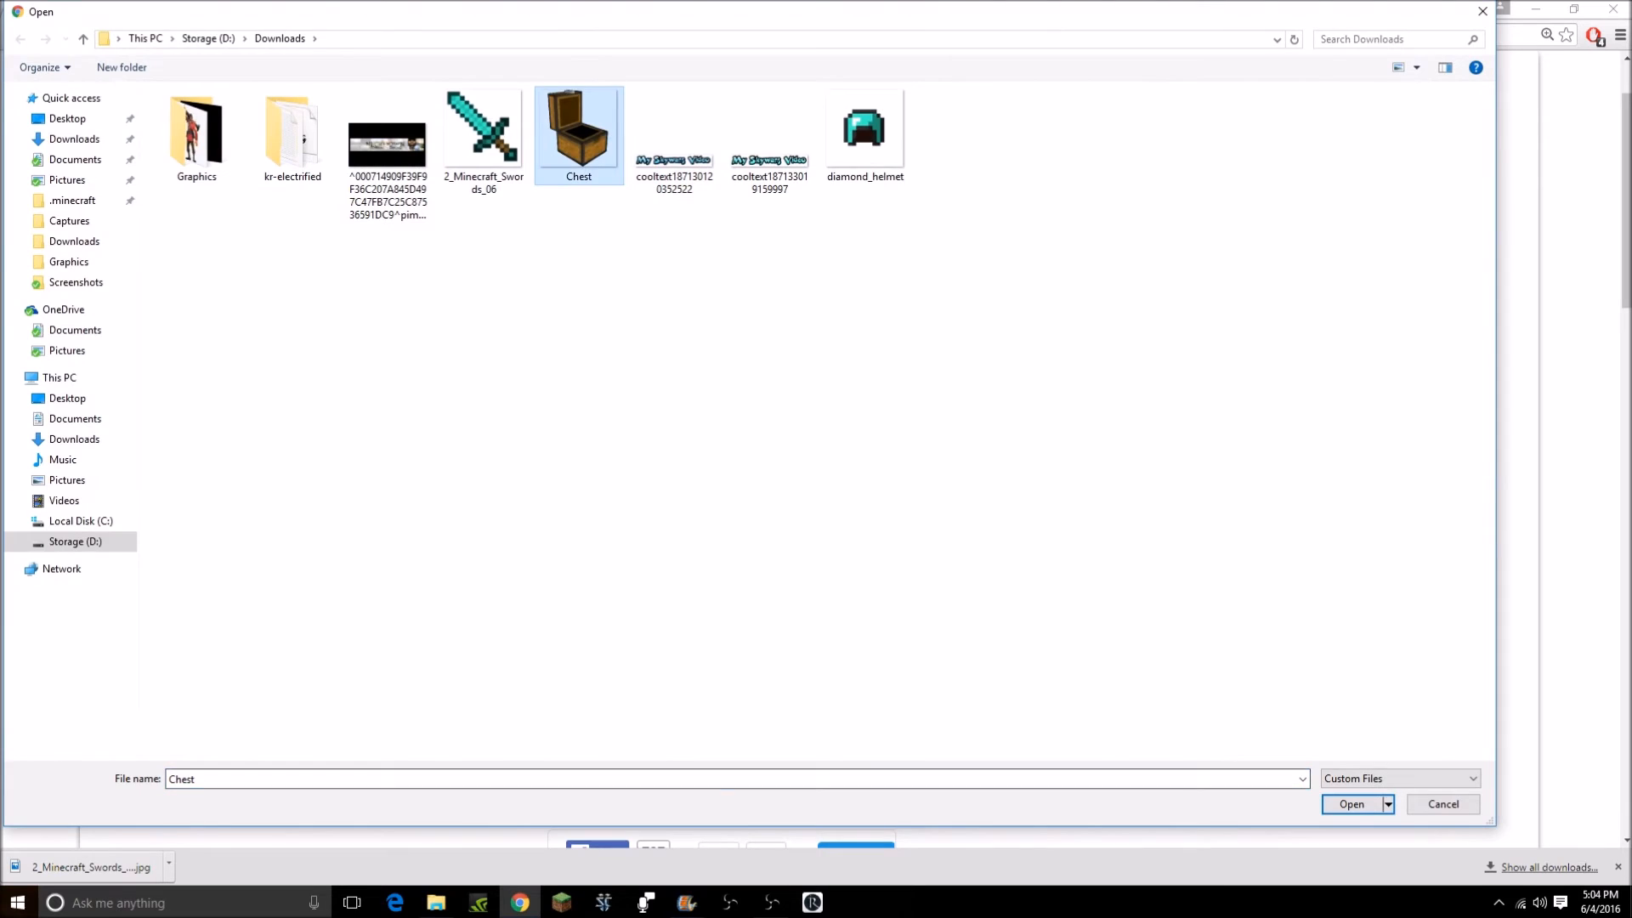
# Resize the chest with Free transform, place it over the LEAD sign beneath the title, and apply the transform.
pyautogui.click(132, 64)
pyautogui.click(166, 250)
pyautogui.moveTo(579, 387); pyautogui.dragTo(276, 539)
pyautogui.moveTo(329, 477); pyautogui.dragTo(513, 365)
pyautogui.moveTo(433, 529); pyautogui.dragTo(452, 521)
pyautogui.click(588, 379)
pyautogui.press('Return')
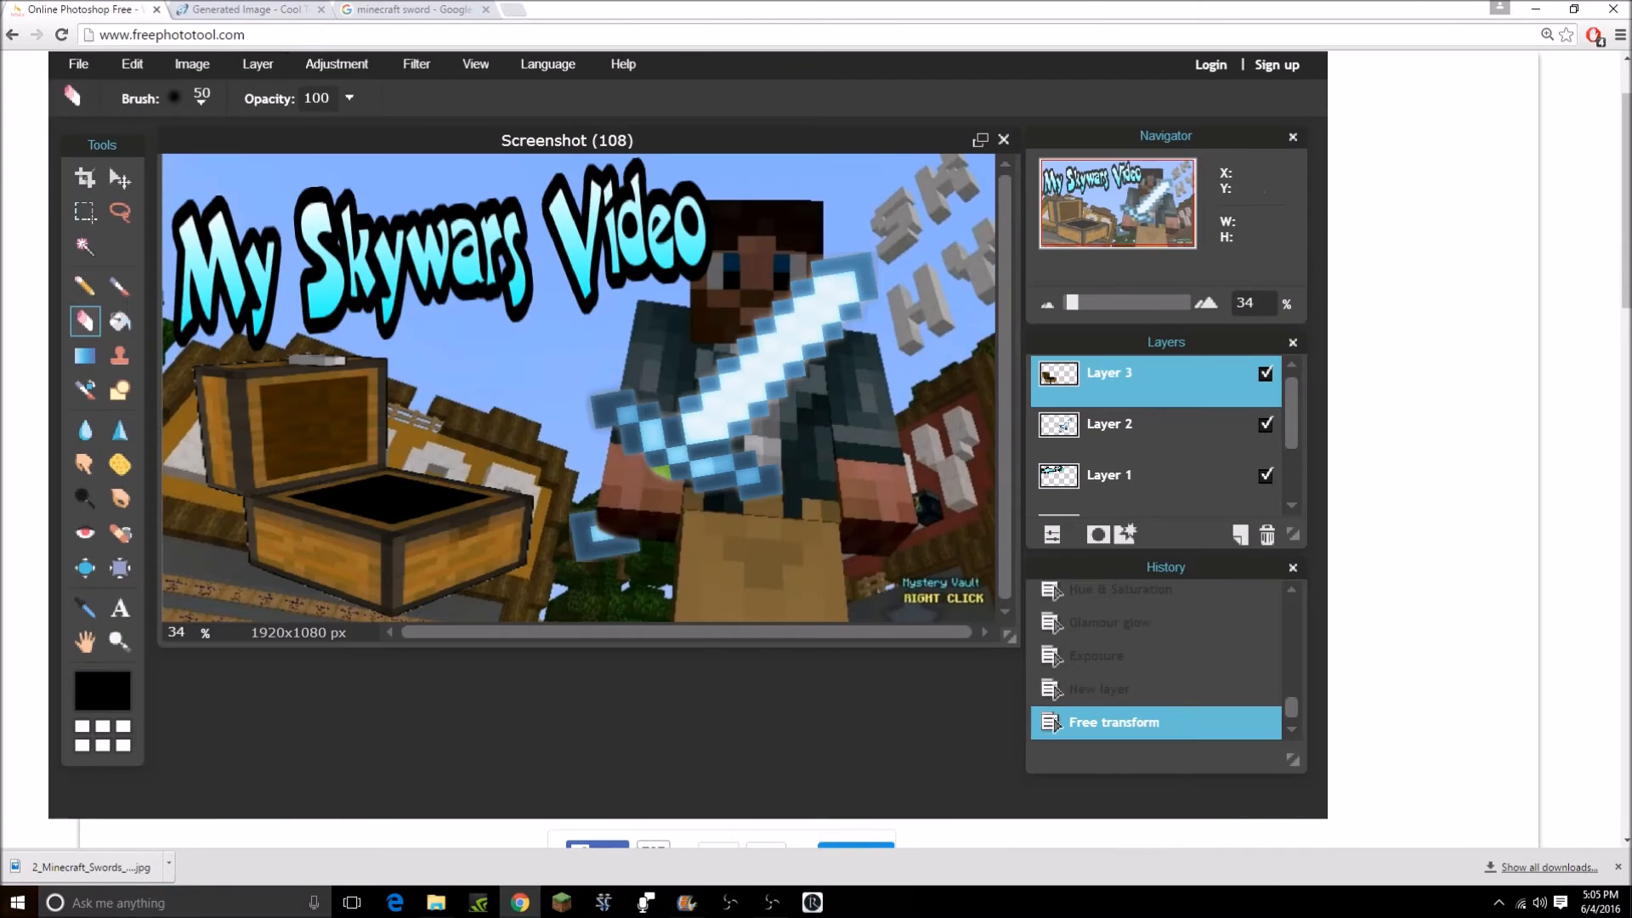
# Open the diamond_helmet image from the Downloads folder as a new layer.
pyautogui.click(257, 63)
pyautogui.click(289, 174)
pyautogui.click(866, 132)
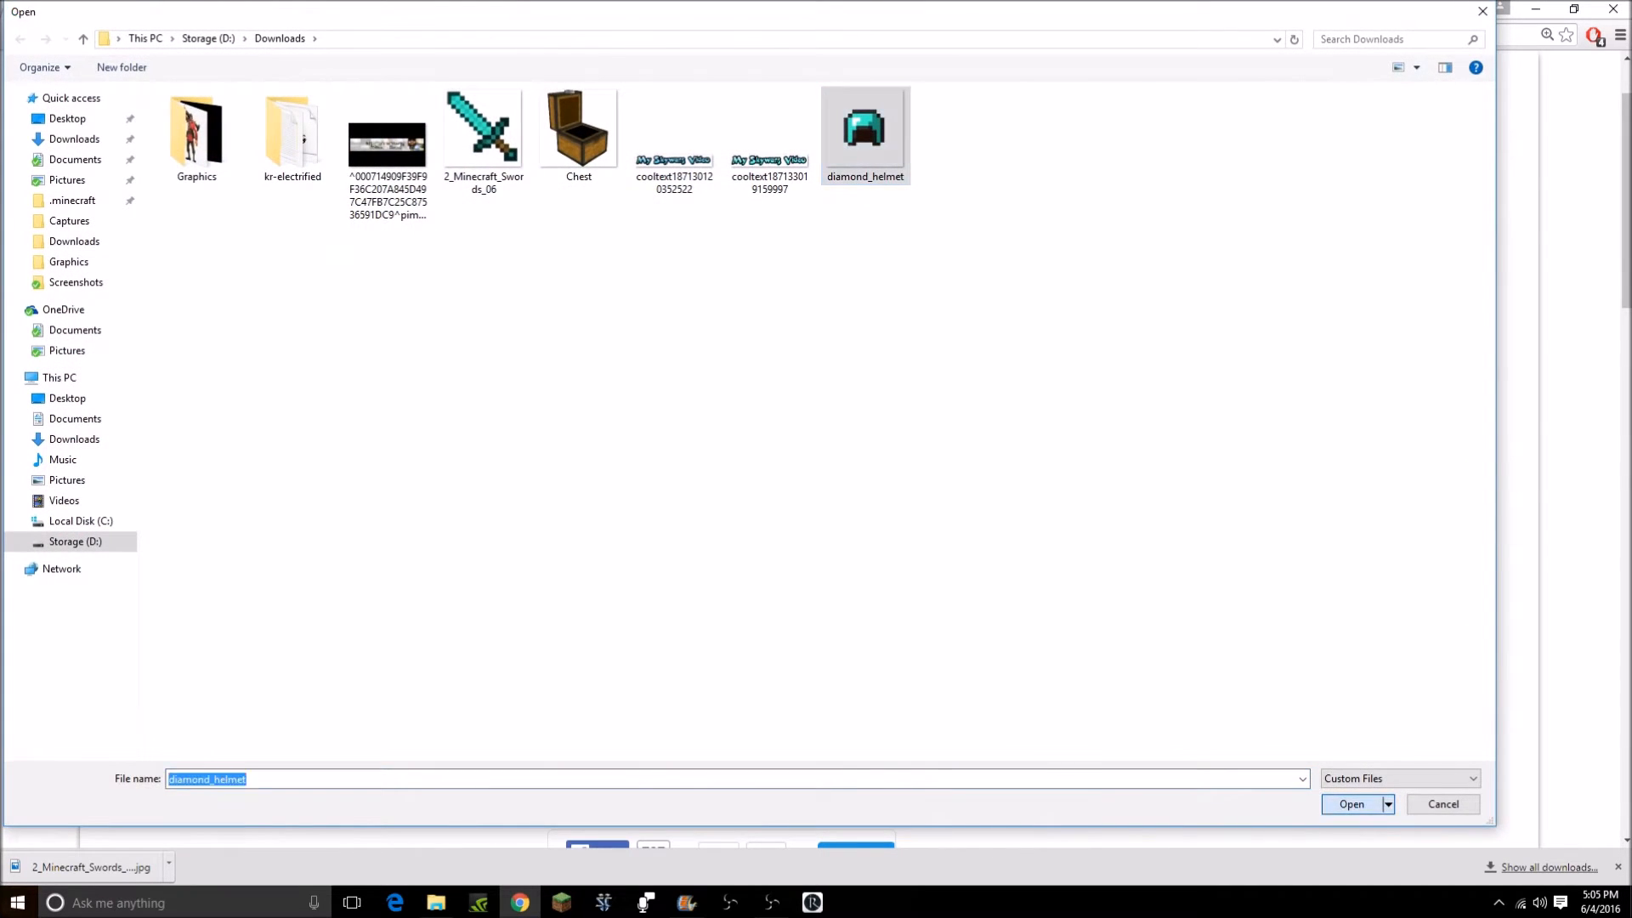
pyautogui.click(1352, 804)
# Fit the diamond helmet into the open chest with Free transform and smudge its edge at brush size 50 and strength 50.
pyautogui.click(132, 63)
pyautogui.click(165, 251)
pyautogui.moveTo(560, 408); pyautogui.dragTo(463, 416)
pyautogui.moveTo(533, 358); pyautogui.dragTo(516, 343)
pyautogui.moveTo(471, 406); pyautogui.dragTo(410, 436)
pyautogui.click(85, 321)
pyautogui.click(576, 484)
pyautogui.click(84, 464)
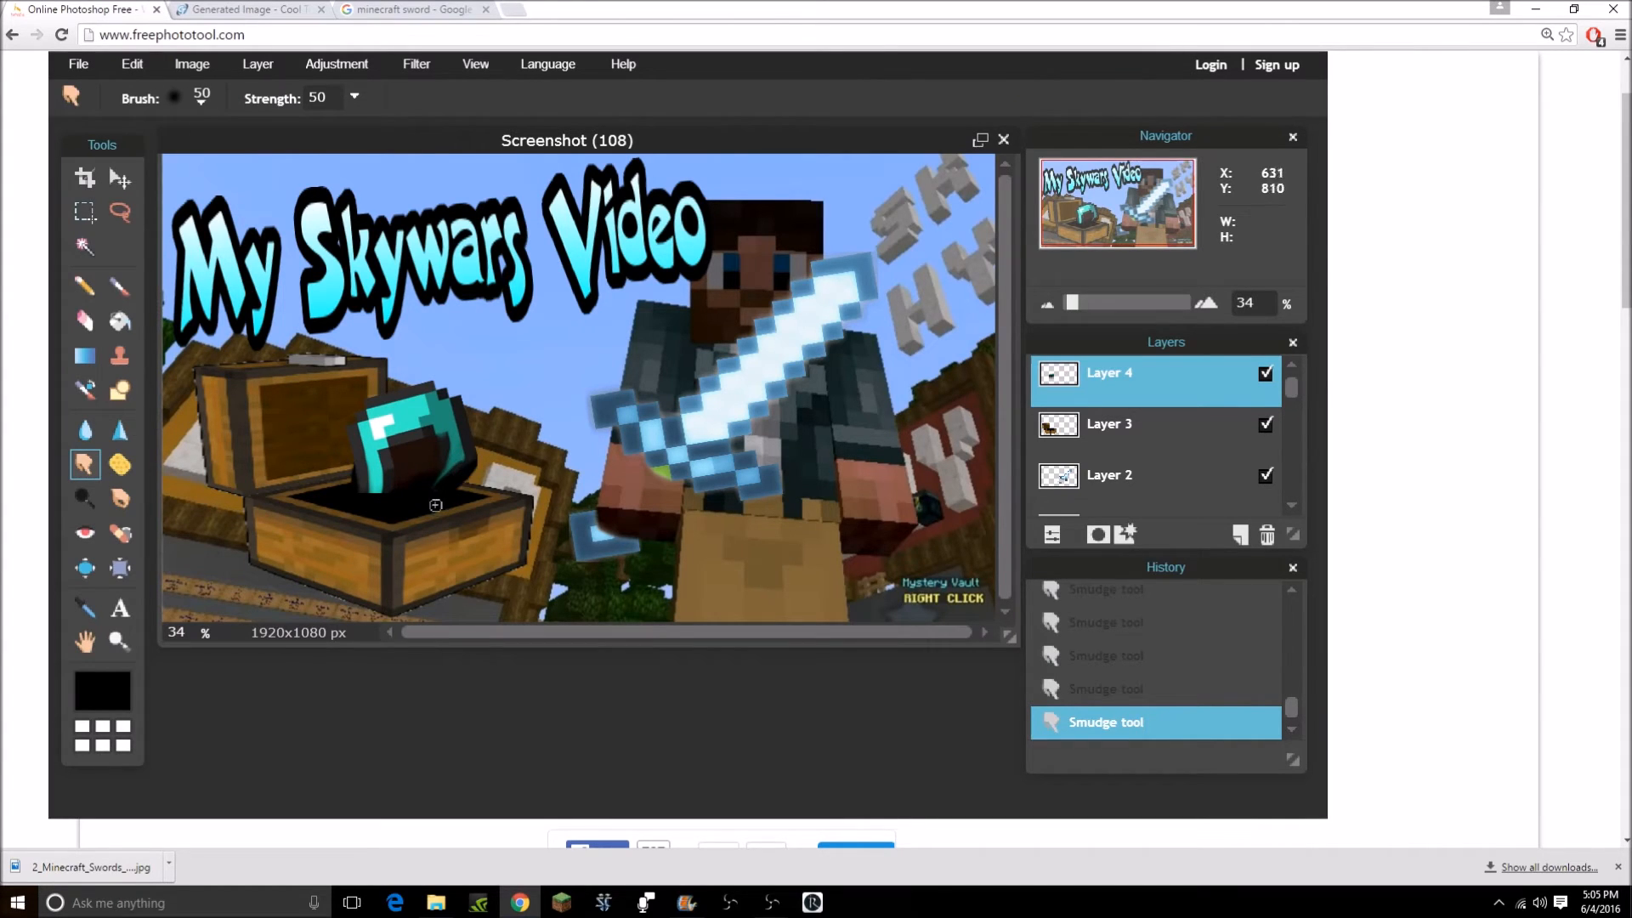
# Recolour the helmet layer with Hue & Saturation at hue 52, saturation 31 and lightness -1.
pyautogui.click(336, 64)
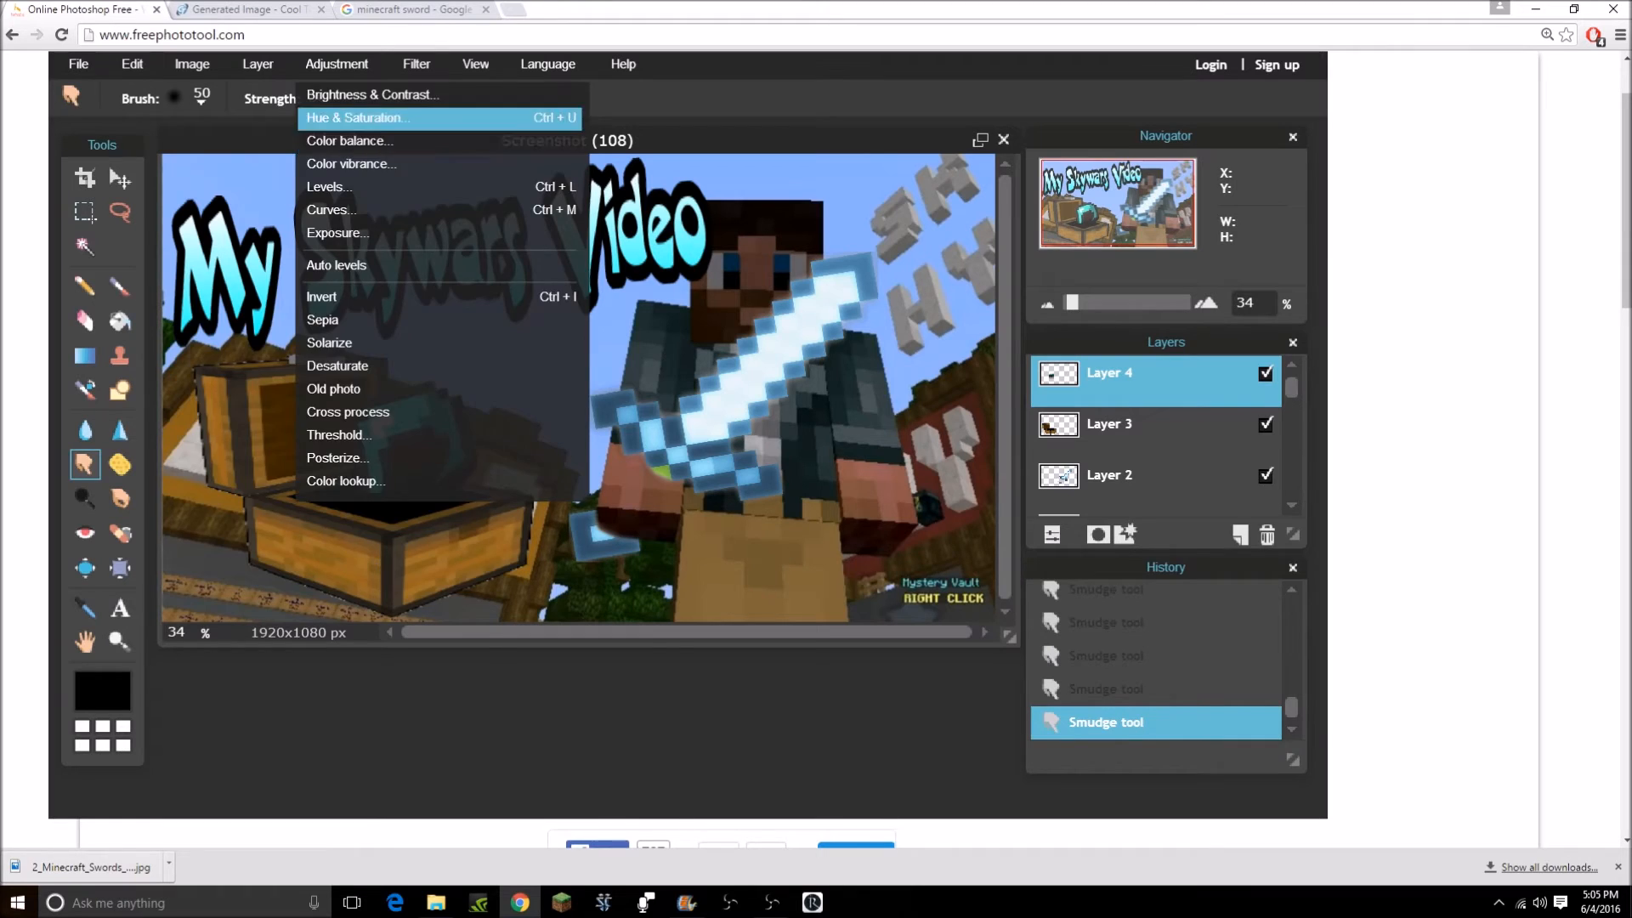
pyautogui.click(362, 120)
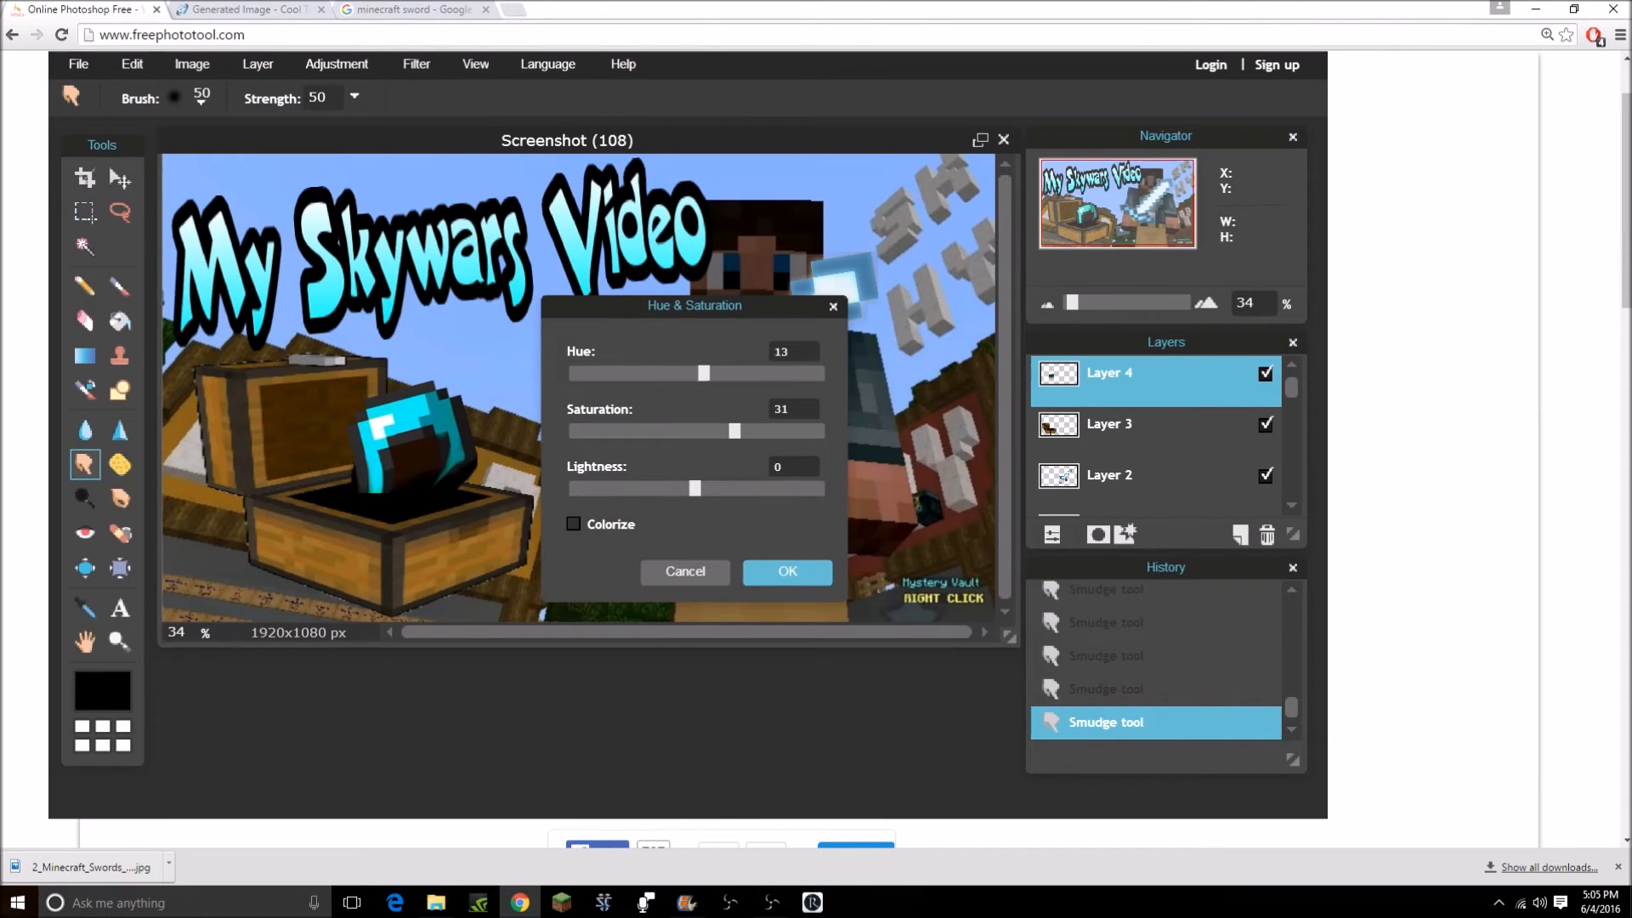
pyautogui.moveTo(695, 489); pyautogui.dragTo(693, 489)
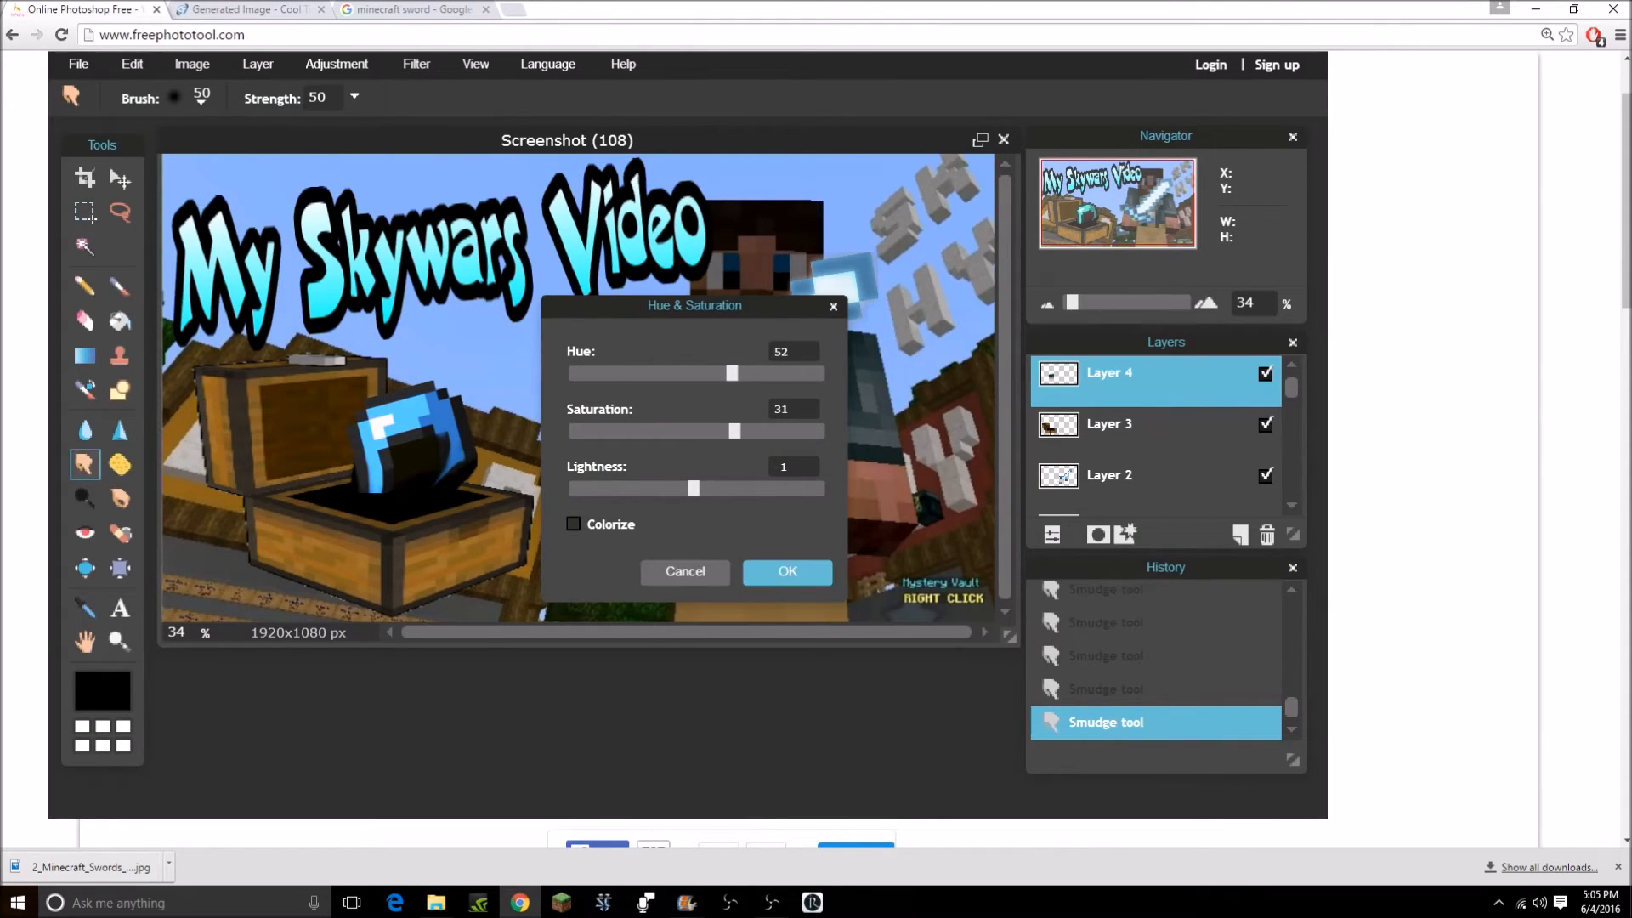
pyautogui.click(788, 572)
pyautogui.click(337, 65)
pyautogui.click(338, 233)
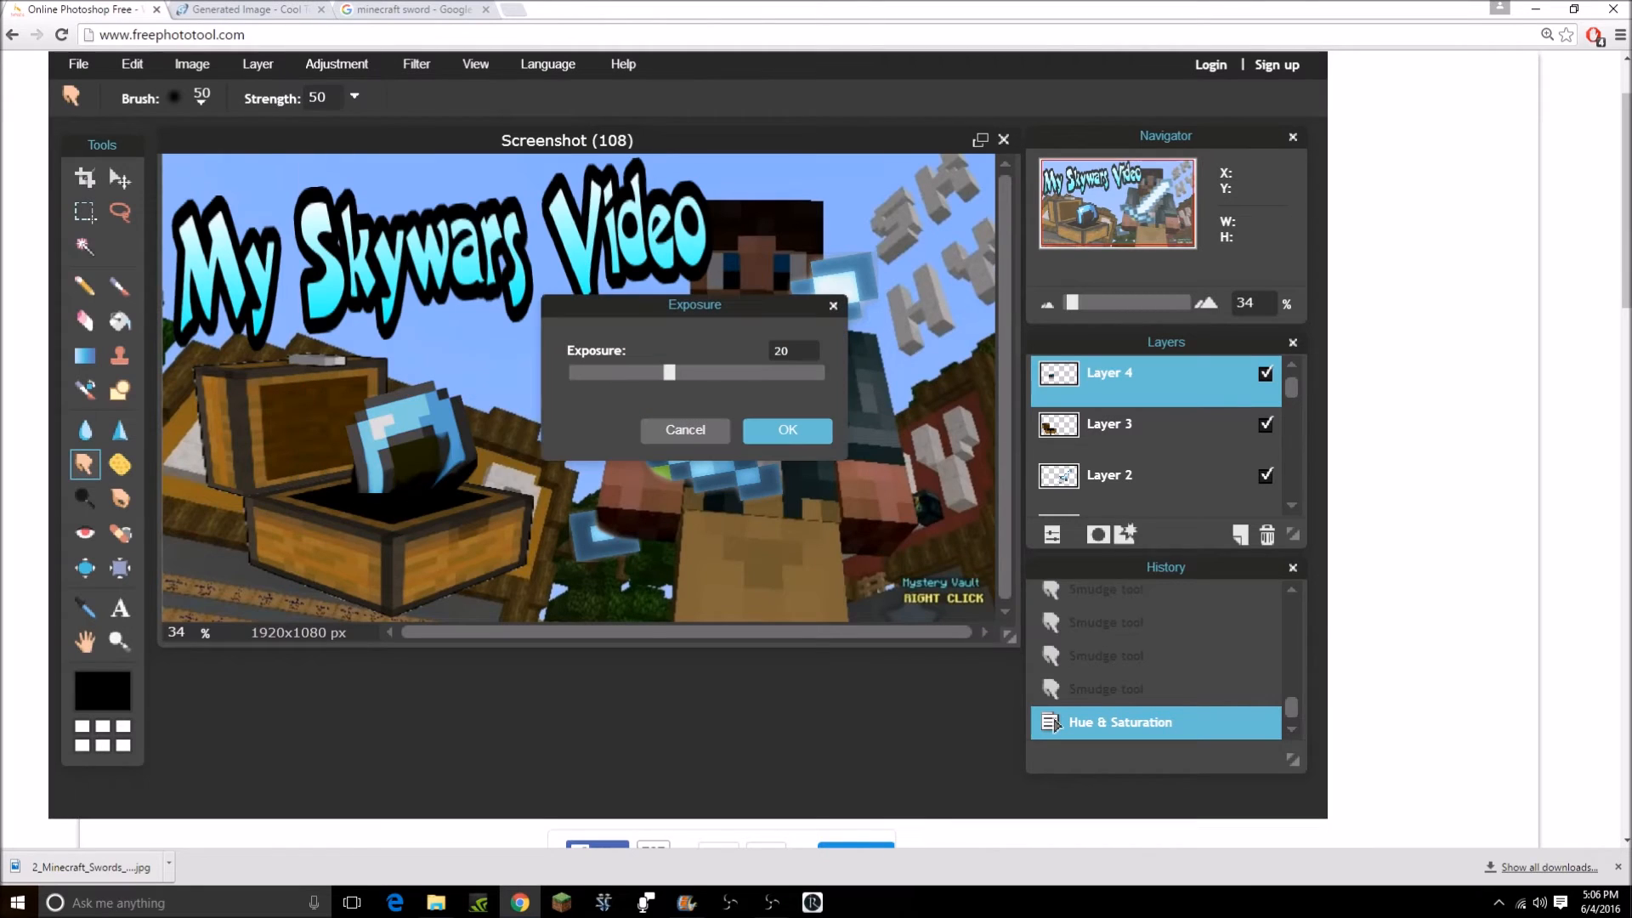
pyautogui.click(685, 430)
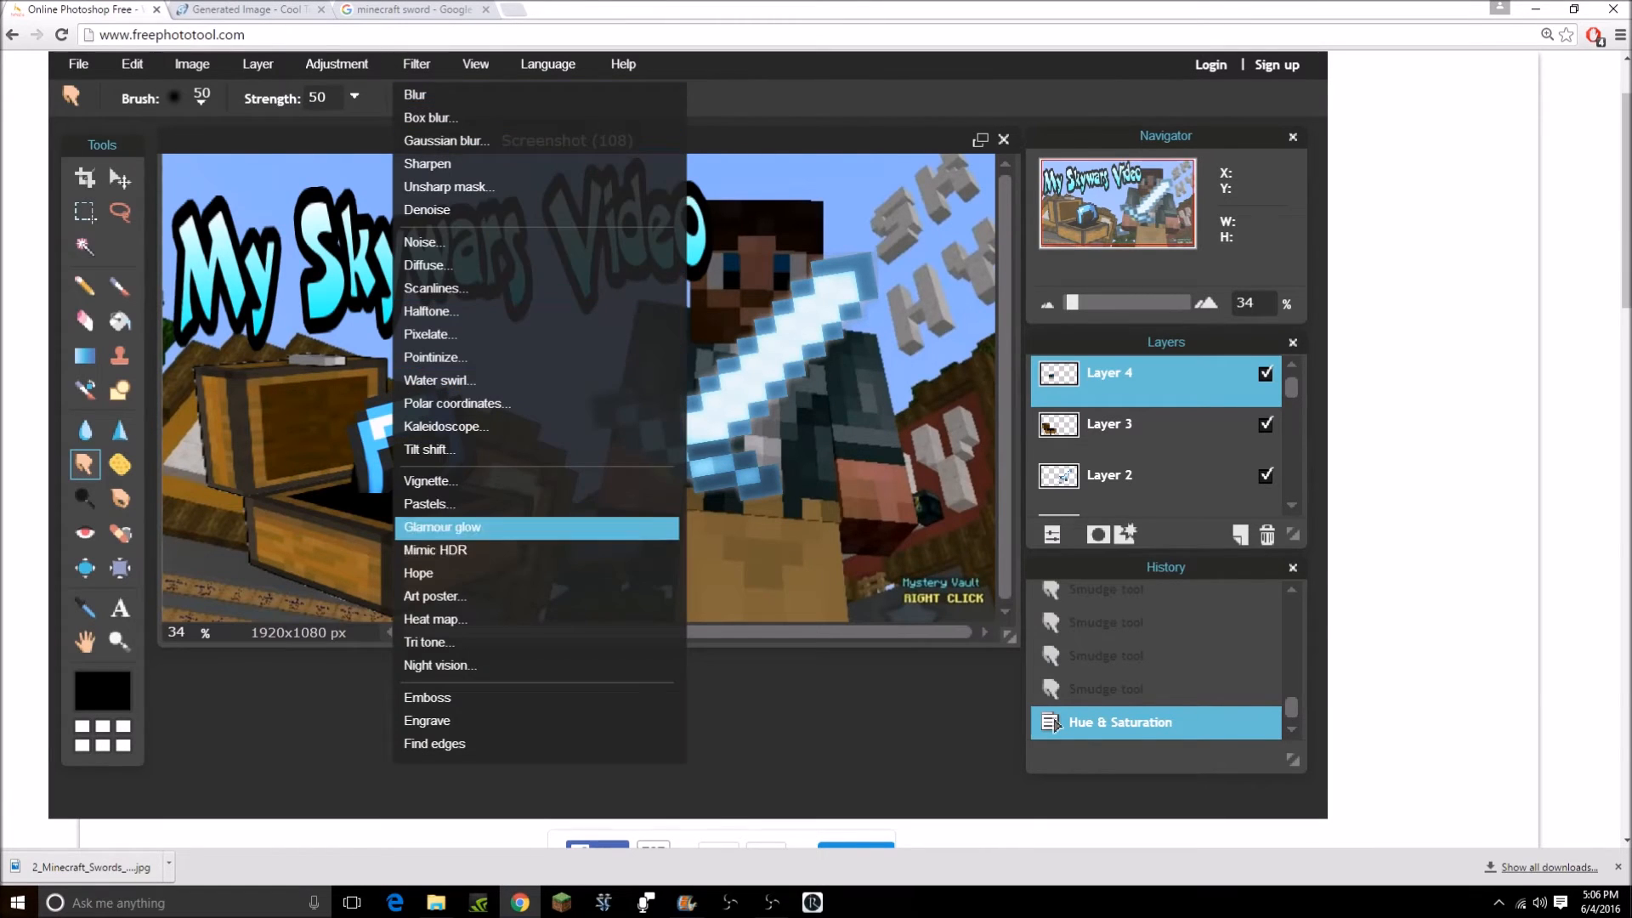
# Apply the Glamour glow filter to the helmet layer and raise its exposure.
pyautogui.click(442, 527)
pyautogui.click(337, 64)
pyautogui.click(333, 233)
pyautogui.moveTo(666, 373); pyautogui.dragTo(726, 372)
pyautogui.click(787, 429)
# Intensify the helmet's blue with Hue & Saturation at hue 9, saturation 79 and lightness 0.
pyautogui.click(337, 64)
pyautogui.click(364, 139)
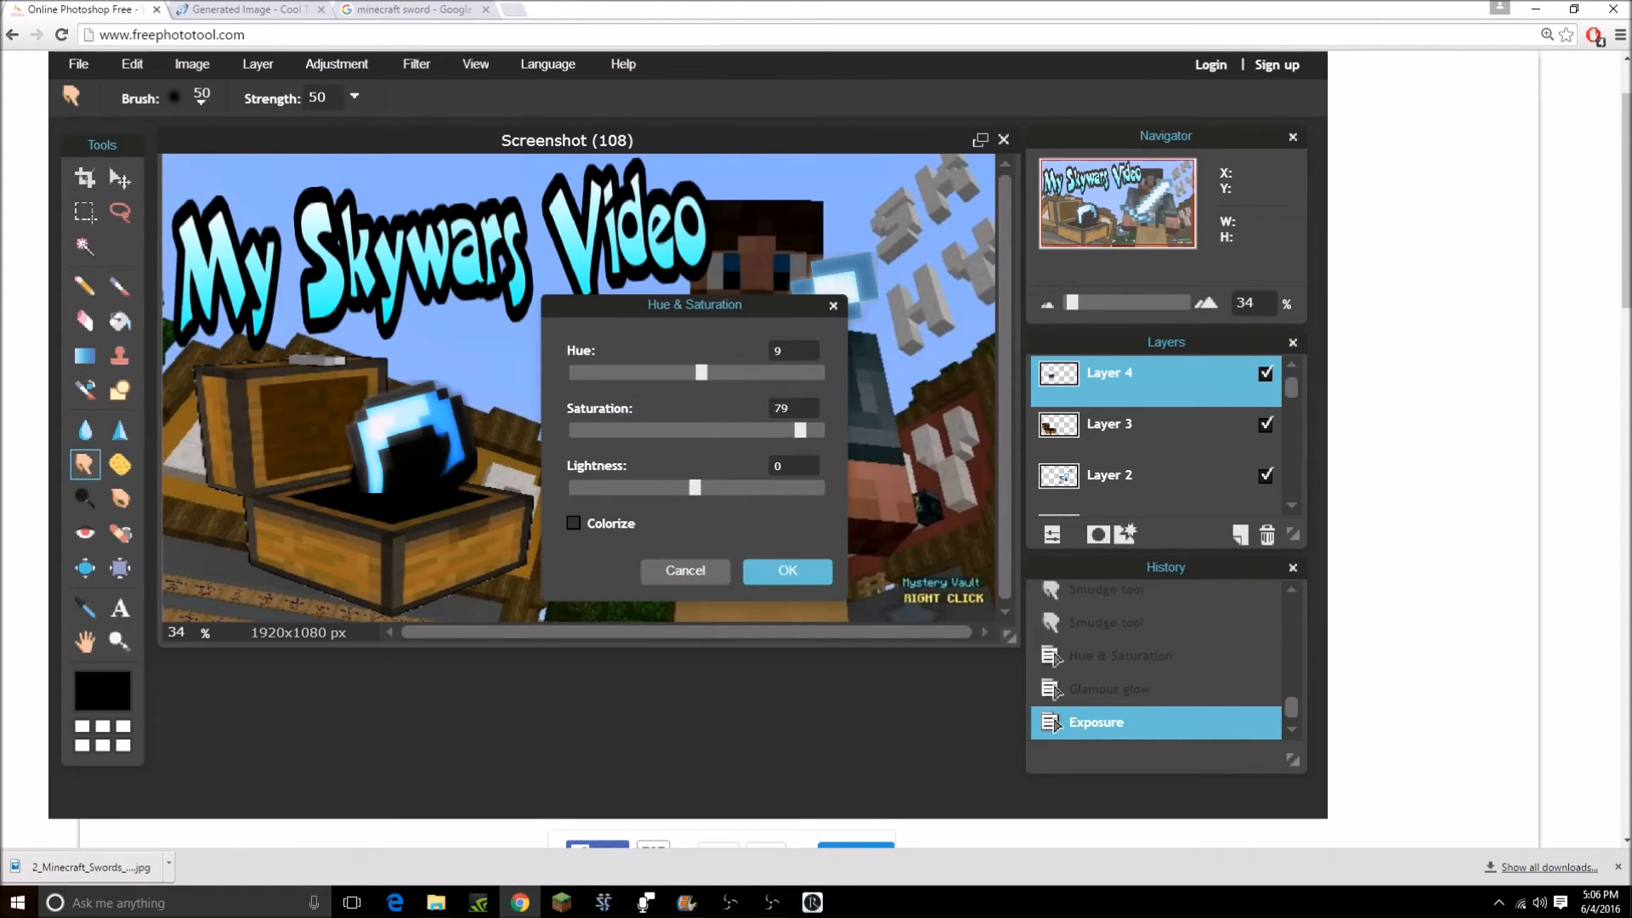
pyautogui.click(788, 570)
# Apply the Old photo adjustment to the chest on Layer 3.
pyautogui.click(336, 64)
pyautogui.click(370, 391)
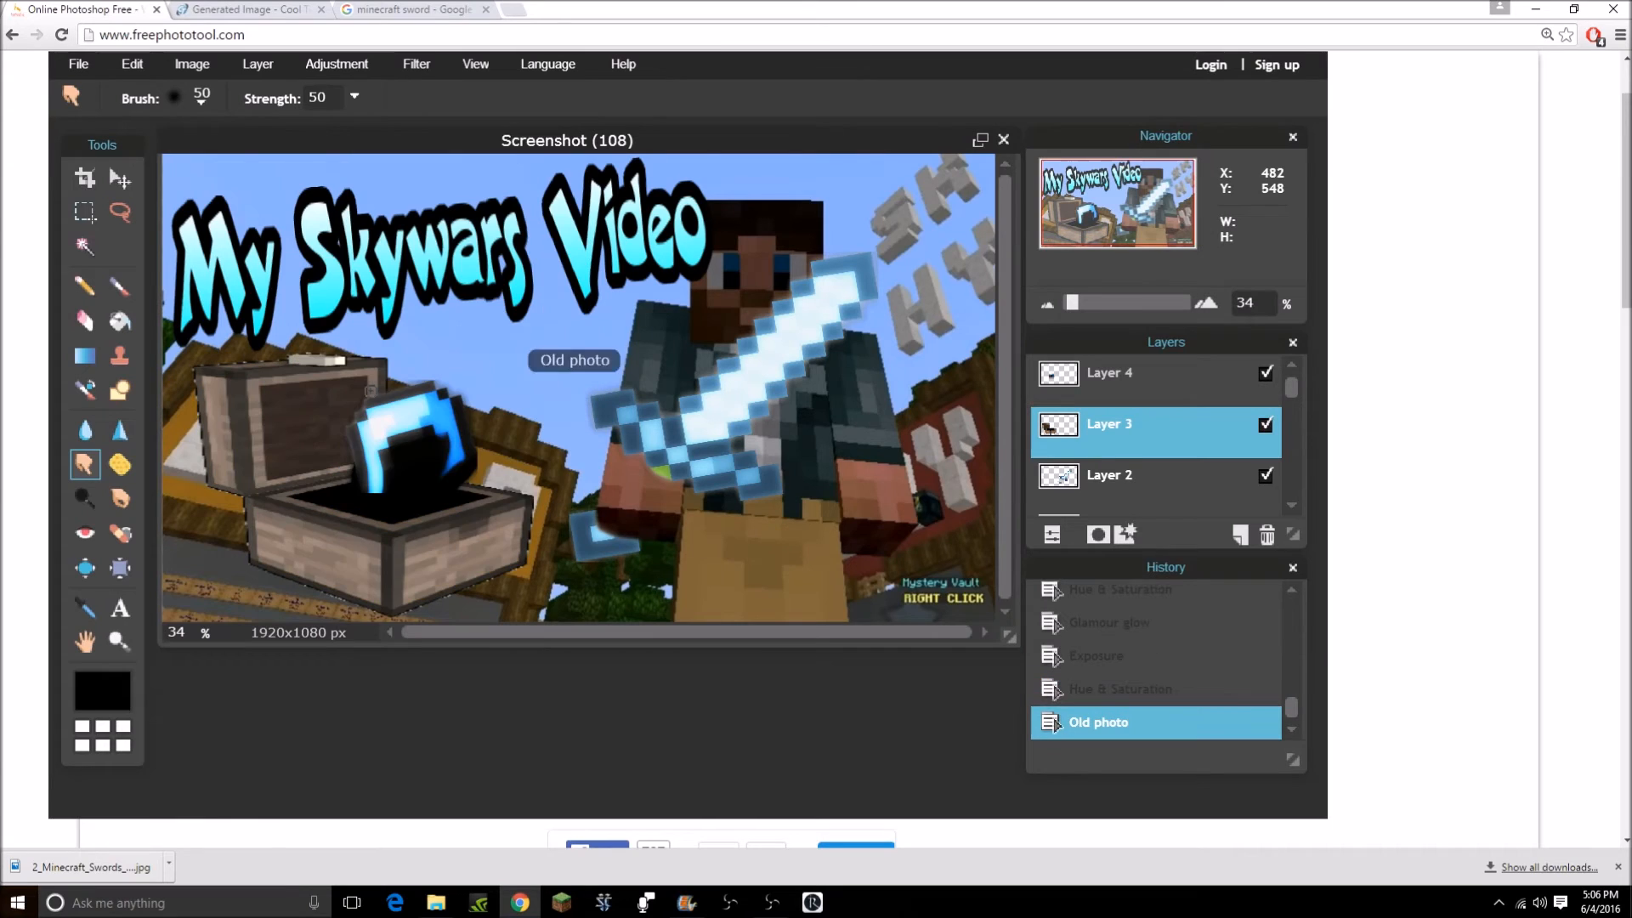
pyautogui.click(337, 64)
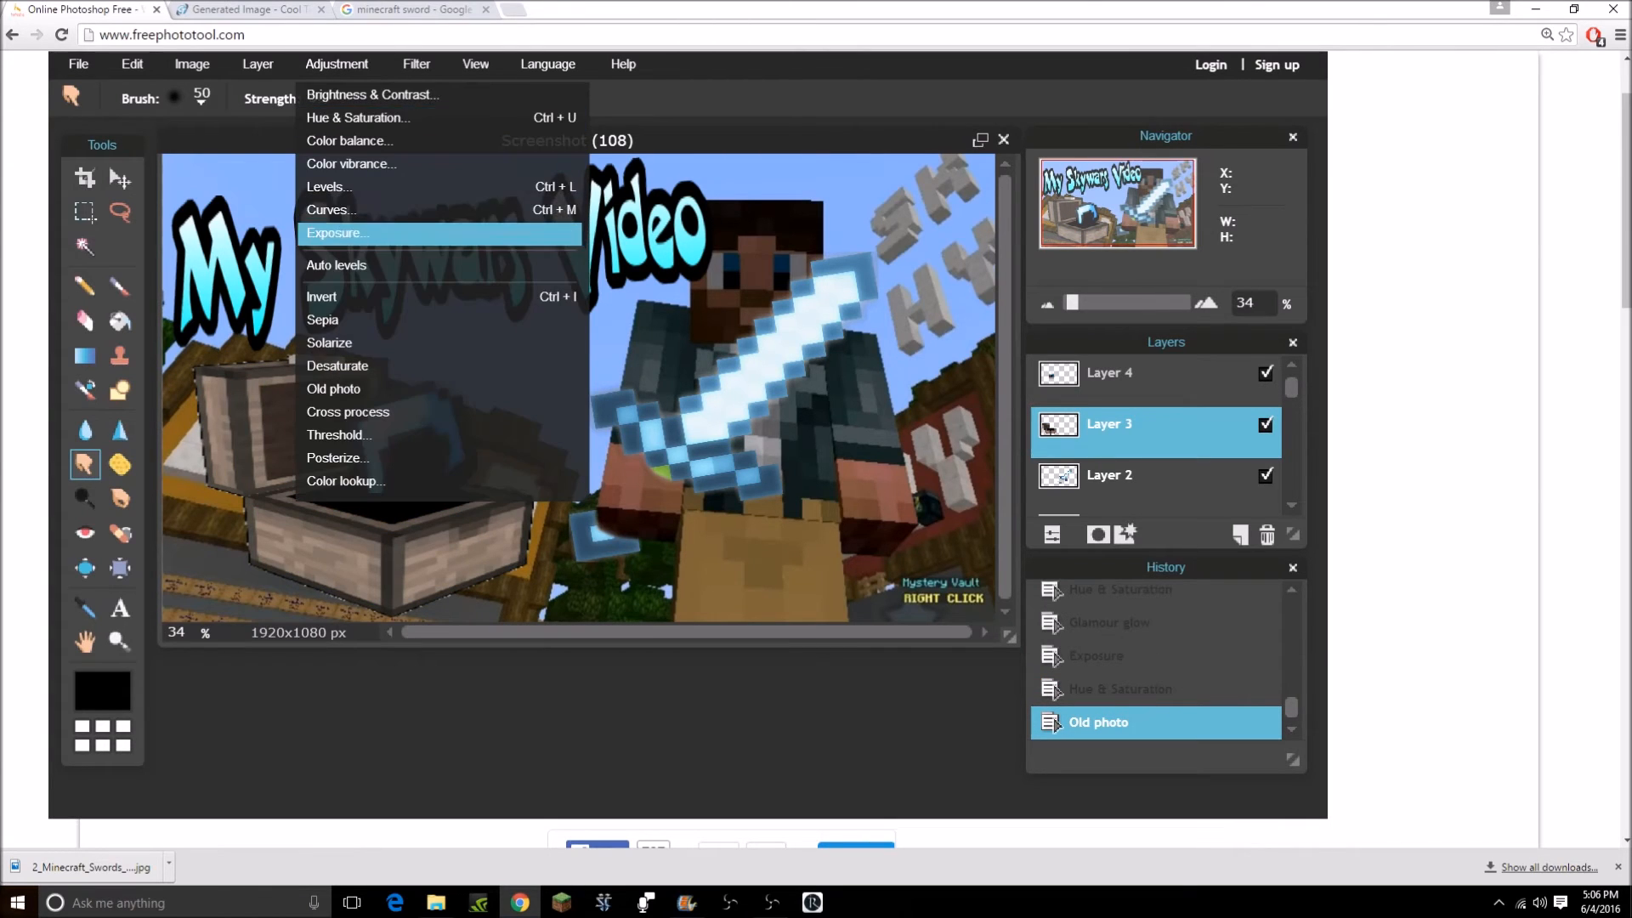
pyautogui.click(366, 233)
pyautogui.moveTo(670, 372); pyautogui.dragTo(732, 373)
pyautogui.click(685, 430)
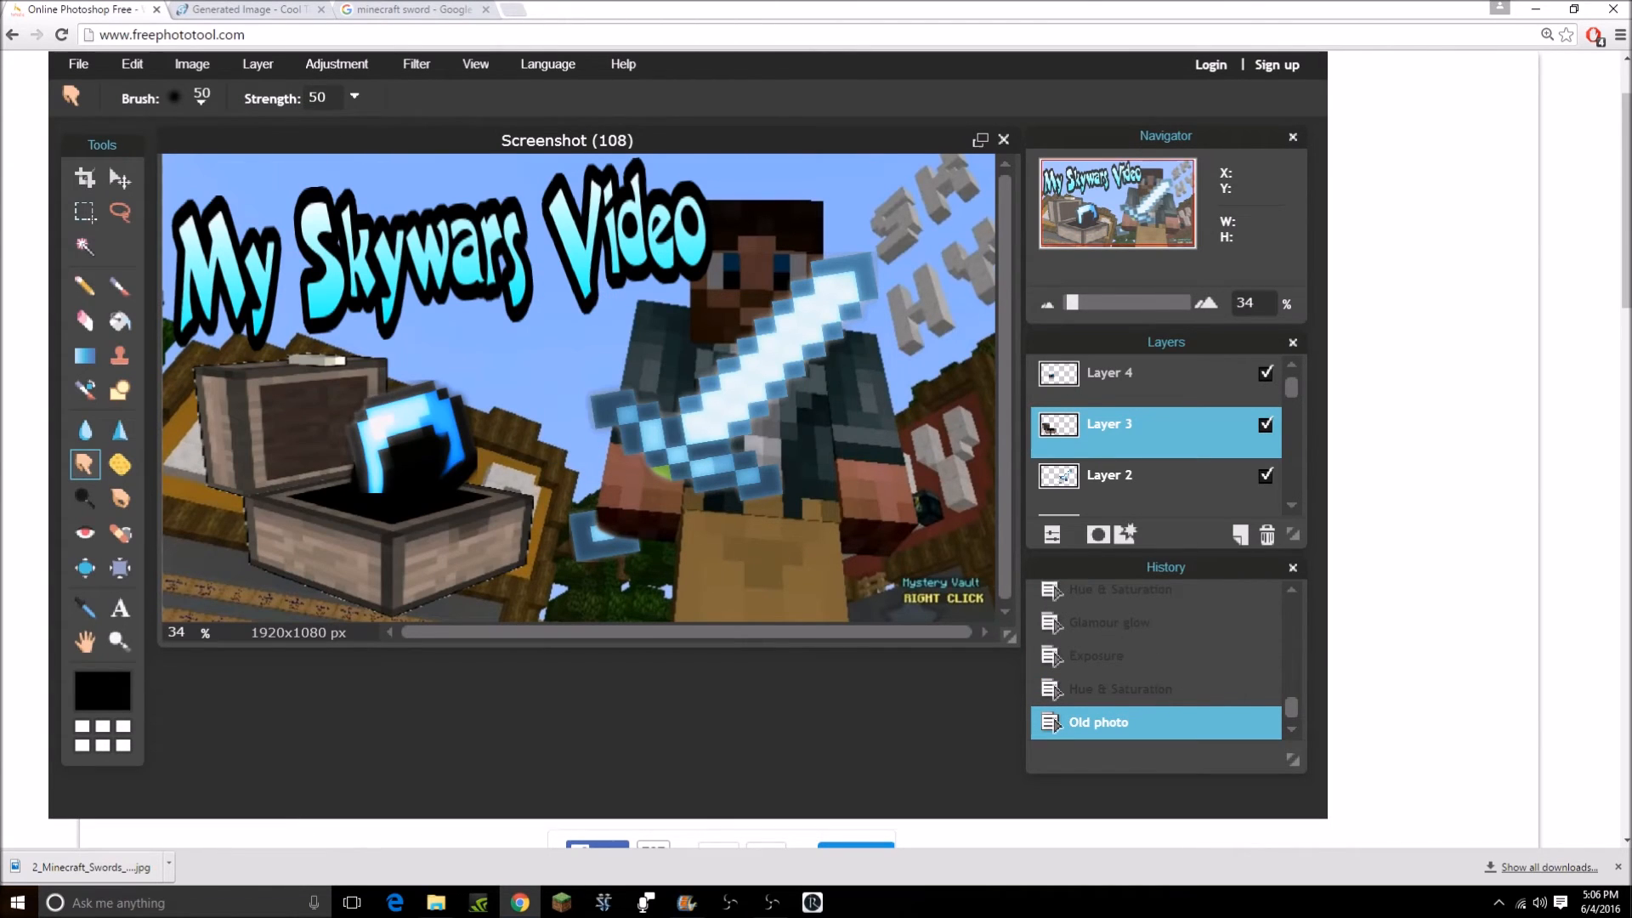
# Tint the chest green with Color balance by lowering the red, green and blue offsets, the green one least.
pyautogui.click(336, 63)
pyautogui.click(348, 140)
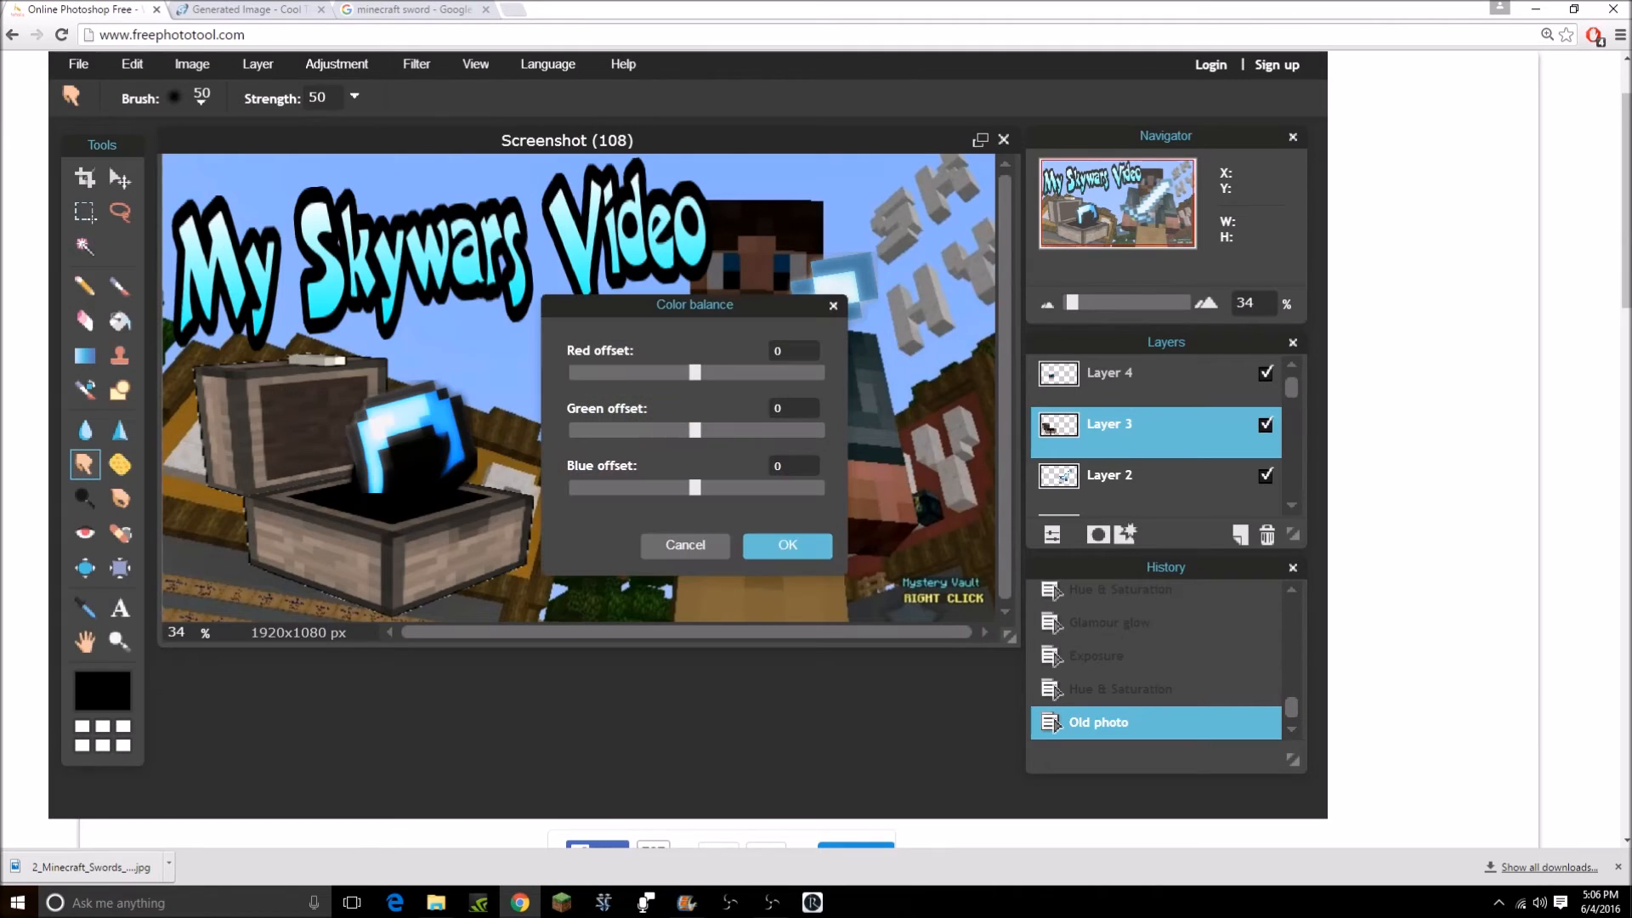
pyautogui.moveTo(695, 430)
pyautogui.mouseDown()
pyautogui.moveTo(823, 430)
pyautogui.moveTo(671, 431)
pyautogui.mouseUp()
pyautogui.moveTo(695, 373); pyautogui.dragTo(643, 372)
pyautogui.moveTo(695, 487); pyautogui.dragTo(653, 487)
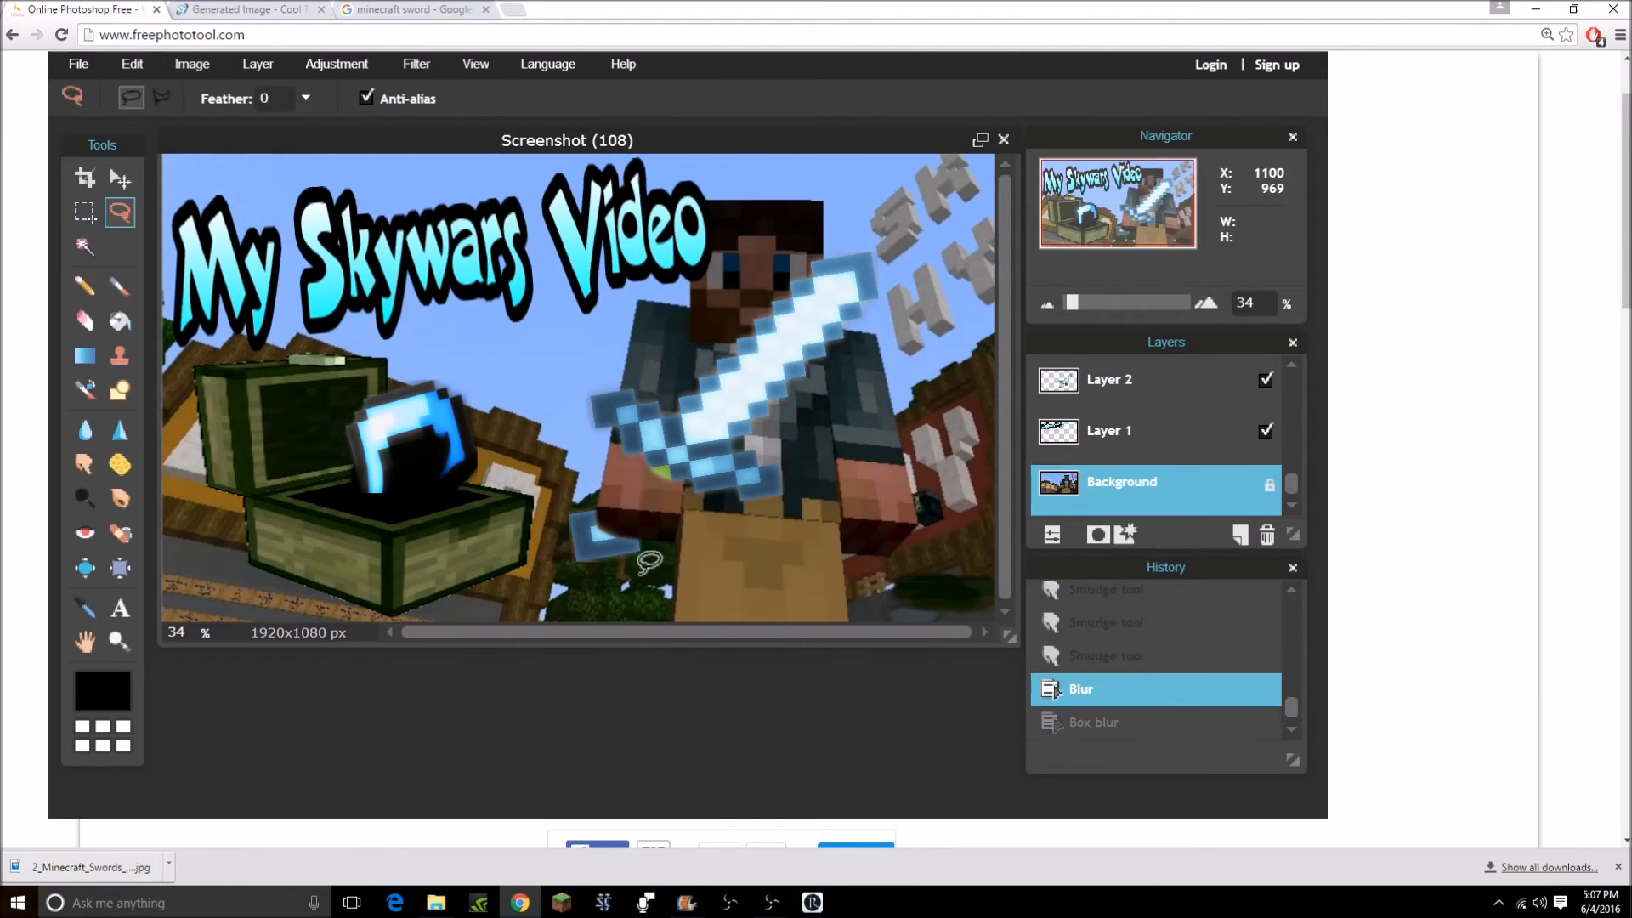
# Outline the character on the Background layer with the Lasso tool and cut it out of the image.
pyautogui.moveTo(672, 612)
pyautogui.mouseDown()
pyautogui.moveTo(674, 531)
pyautogui.moveTo(617, 434)
pyautogui.moveTo(701, 188)
pyautogui.moveTo(832, 265)
pyautogui.mouseUp()
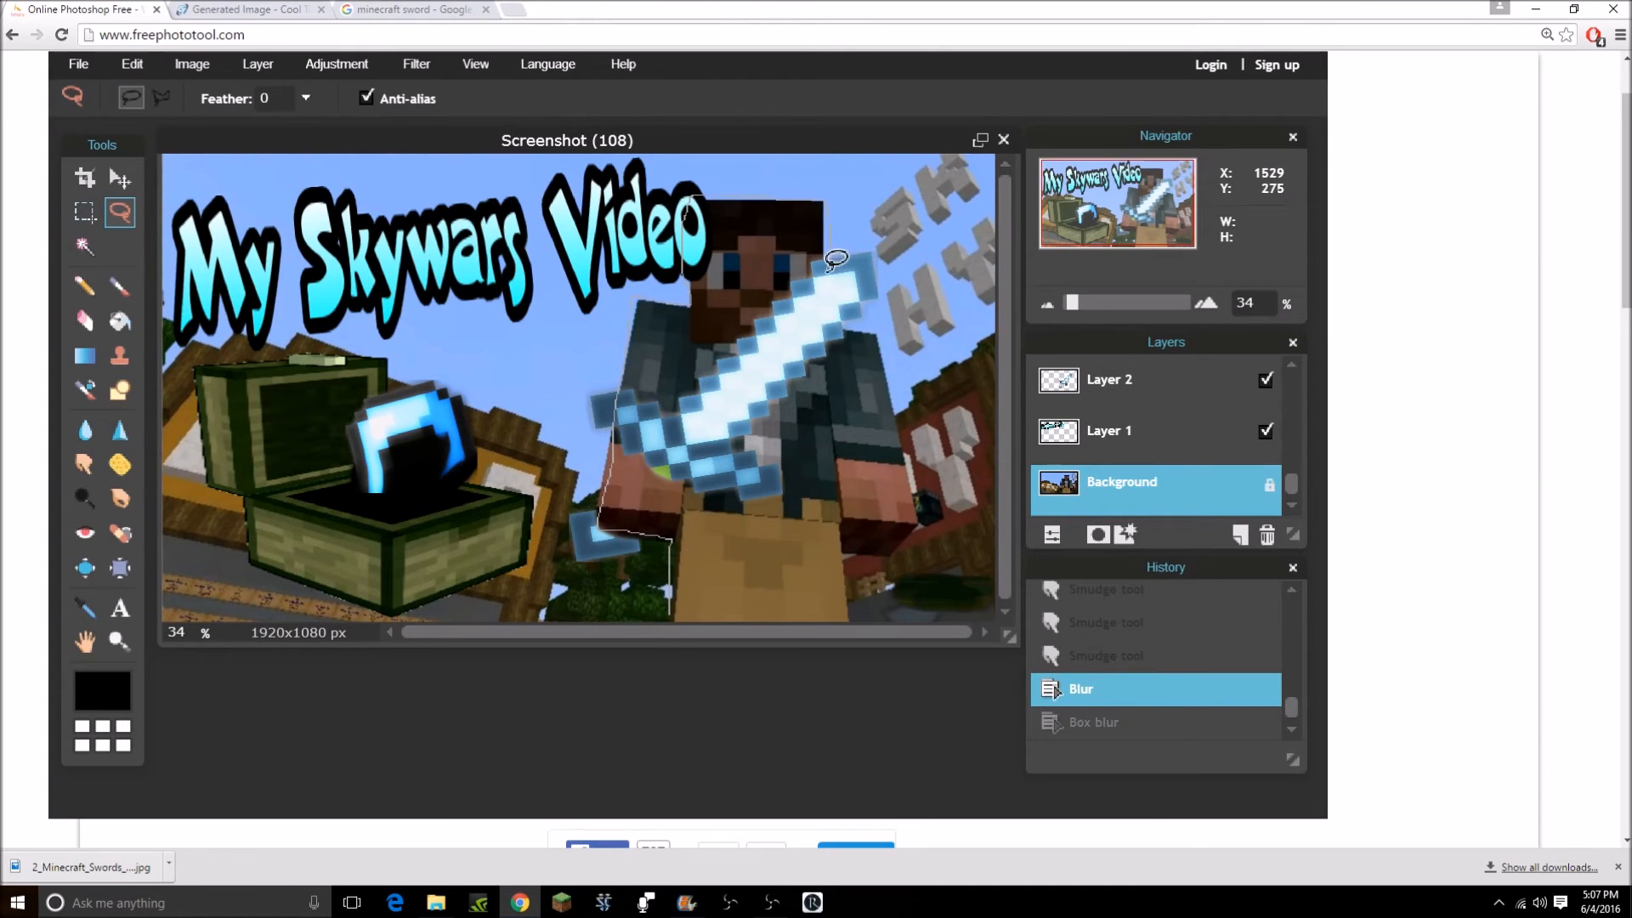
pyautogui.moveTo(898, 337)
pyautogui.mouseDown()
pyautogui.moveTo(916, 516)
pyautogui.moveTo(859, 554)
pyautogui.moveTo(852, 620)
pyautogui.mouseUp()
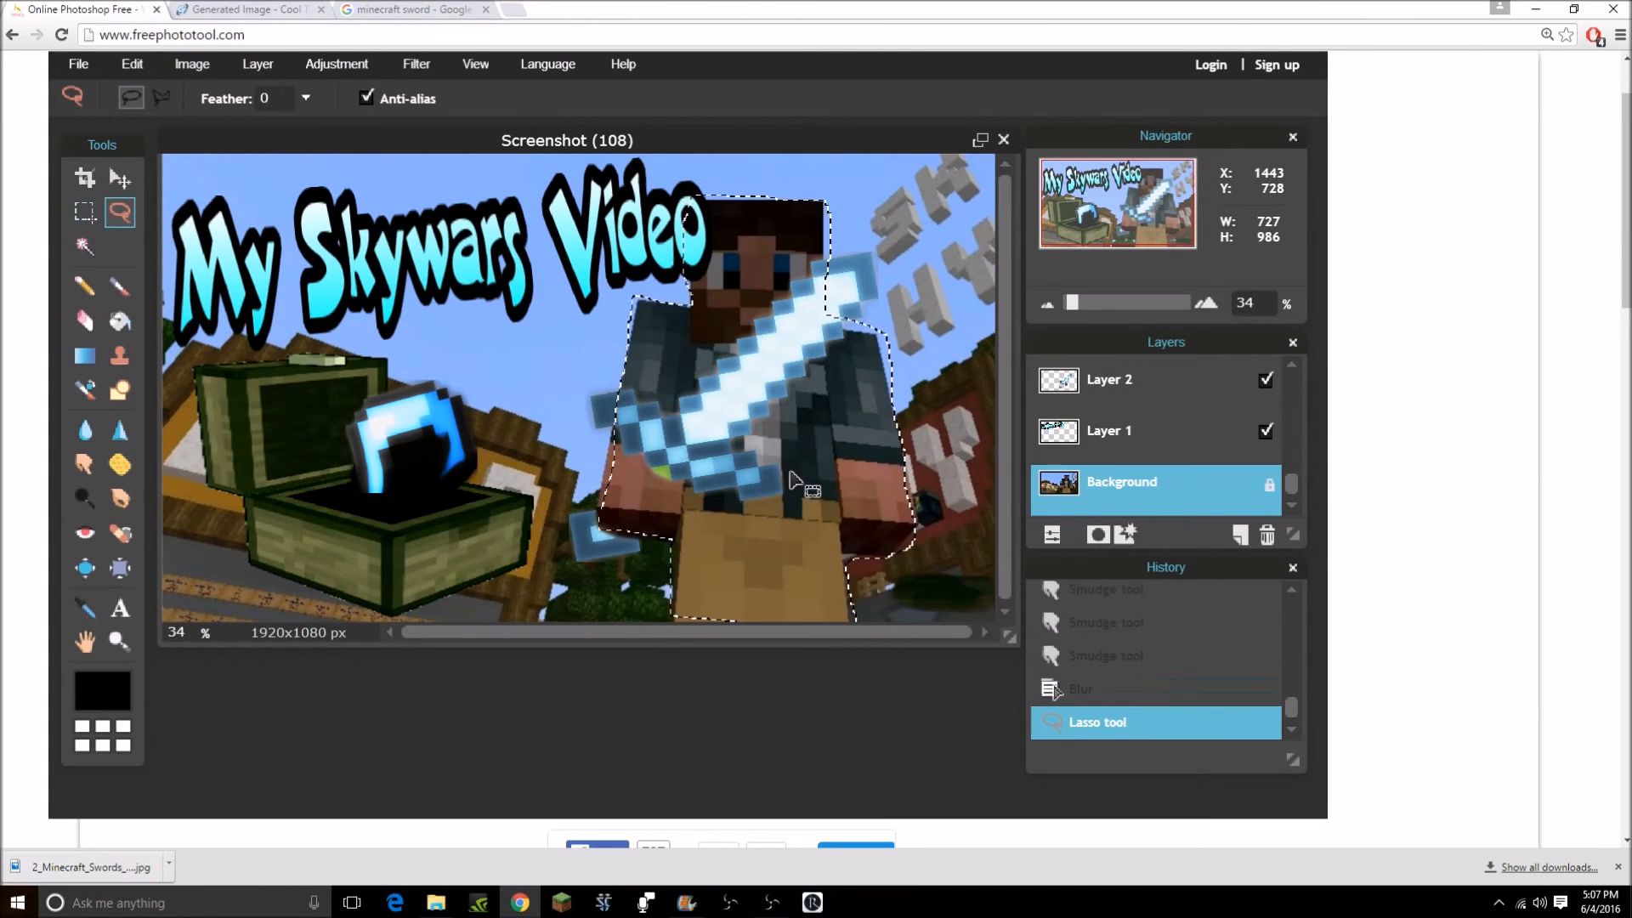
pyautogui.click(132, 63)
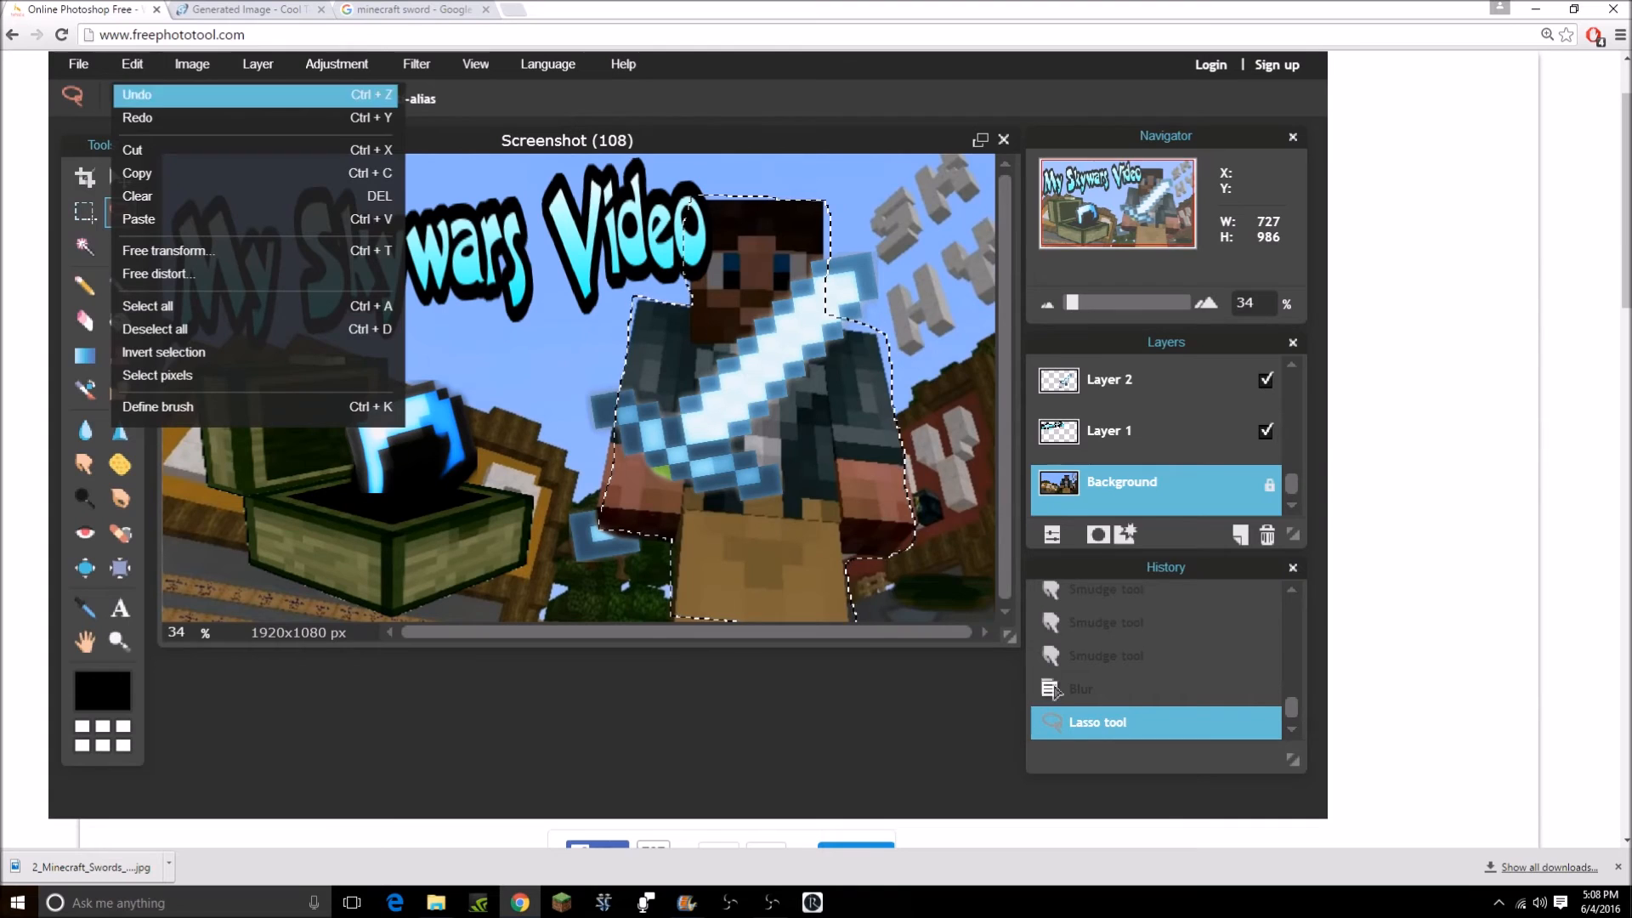
pyautogui.click(119, 150)
# Add a new layer above the Background and paste the cut-out character into the image.
pyautogui.click(257, 64)
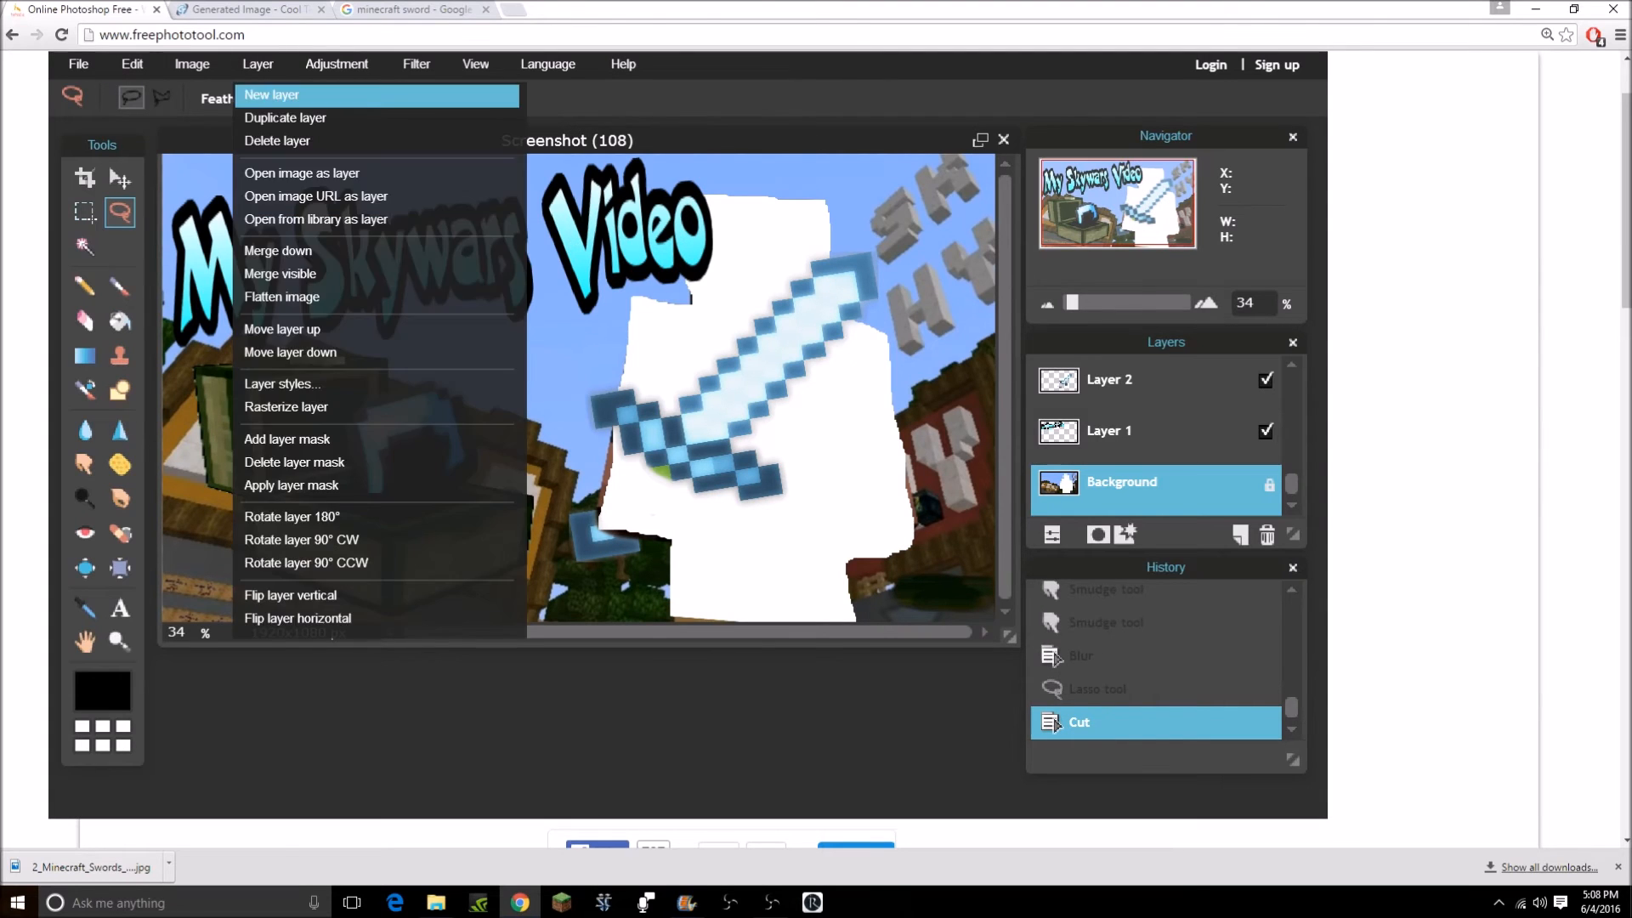
pyautogui.click(281, 97)
pyautogui.click(133, 64)
pyautogui.click(119, 219)
# Move the pasted character over the white gap in the Background and align it there with Free transform.
pyautogui.click(133, 64)
pyautogui.click(165, 251)
pyautogui.moveTo(515, 354); pyautogui.dragTo(690, 377)
pyautogui.moveTo(914, 624); pyautogui.dragTo(910, 621)
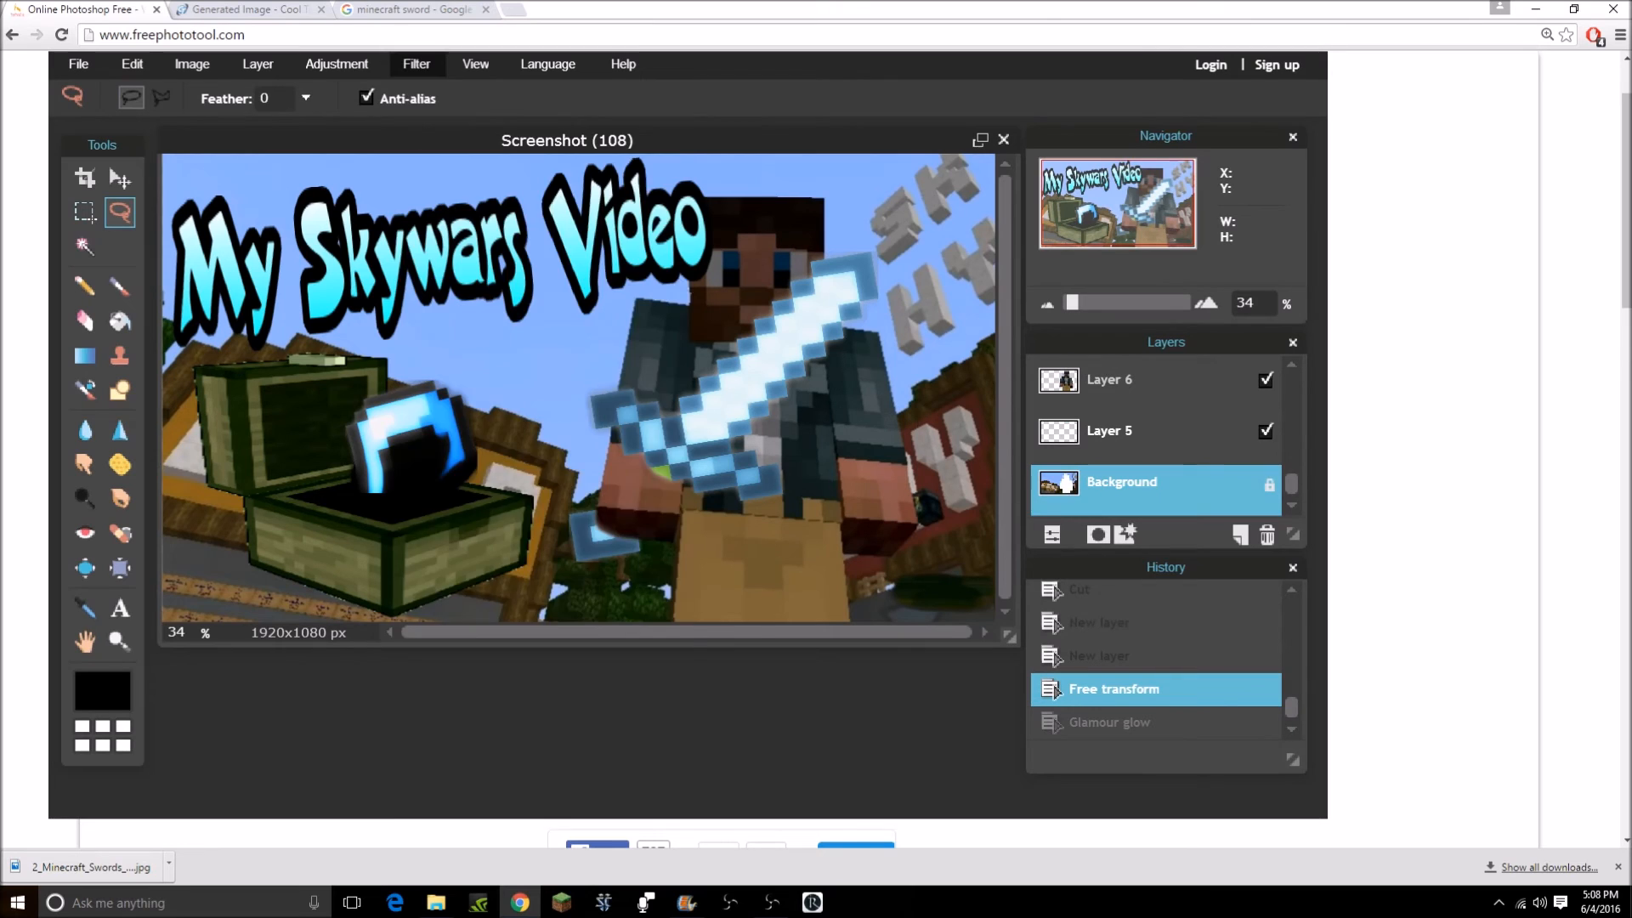
# Apply a strong Box blur to the Background layer behind the character.
pyautogui.click(415, 64)
pyautogui.click(432, 118)
pyautogui.moveTo(270, 322); pyautogui.dragTo(349, 323)
pyautogui.moveTo(379, 255); pyautogui.dragTo(364, 439)
pyautogui.click(449, 564)
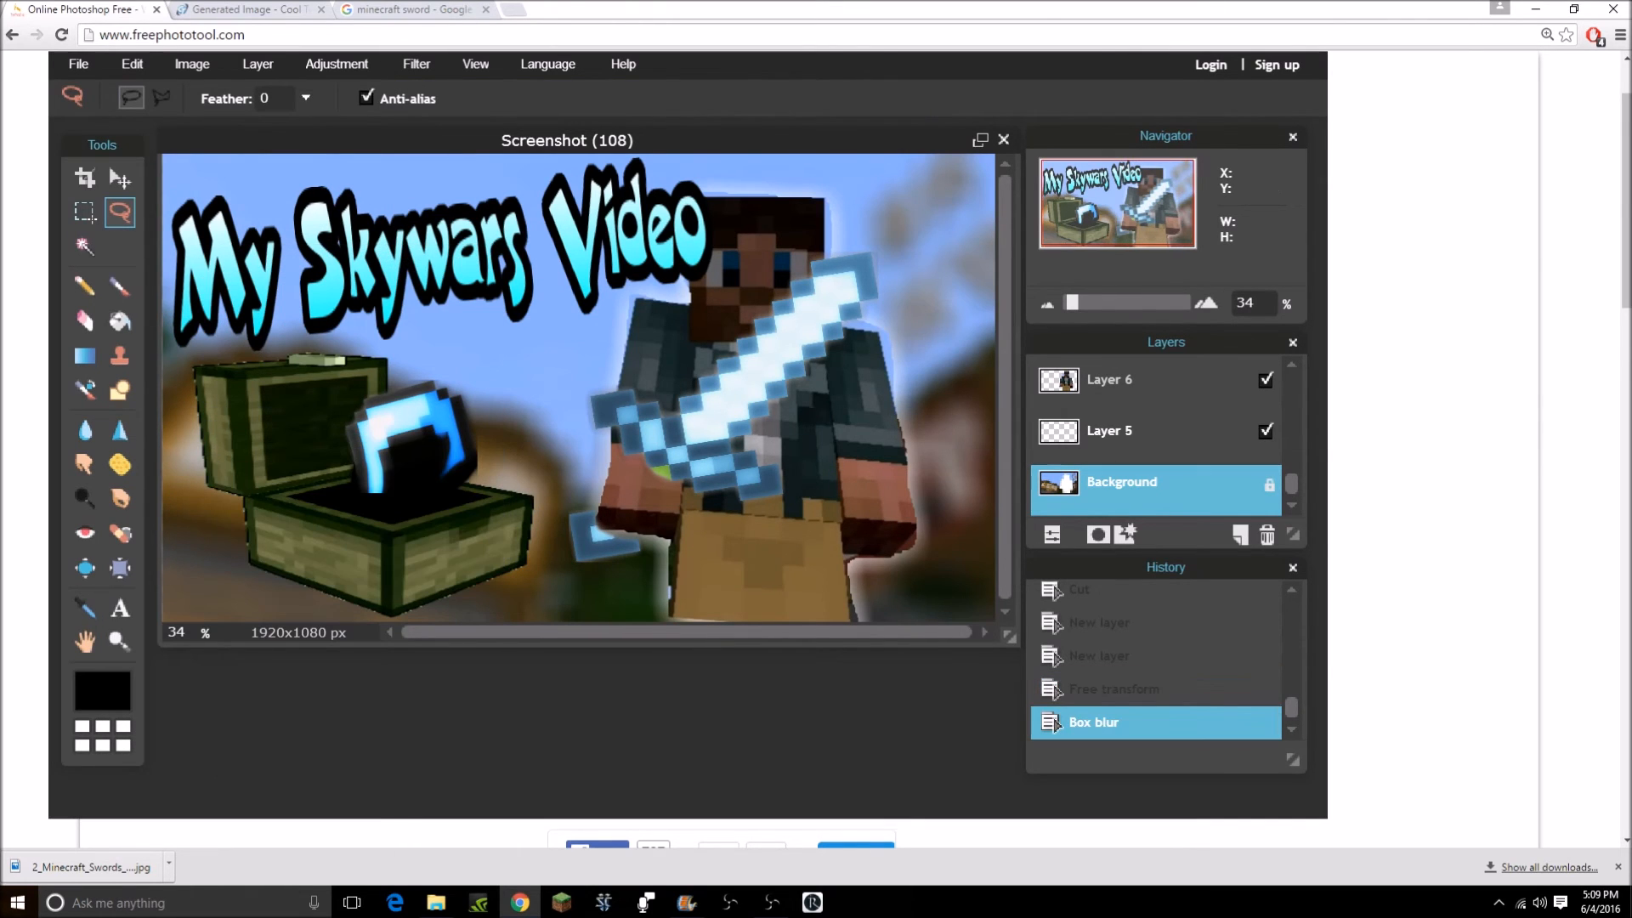
# Erase the leftover fringe around the character's legs on Layer 6 with the Eraser at size 50 and opacity 100.
pyautogui.click(85, 321)
pyautogui.scroll(5, 765, 552)
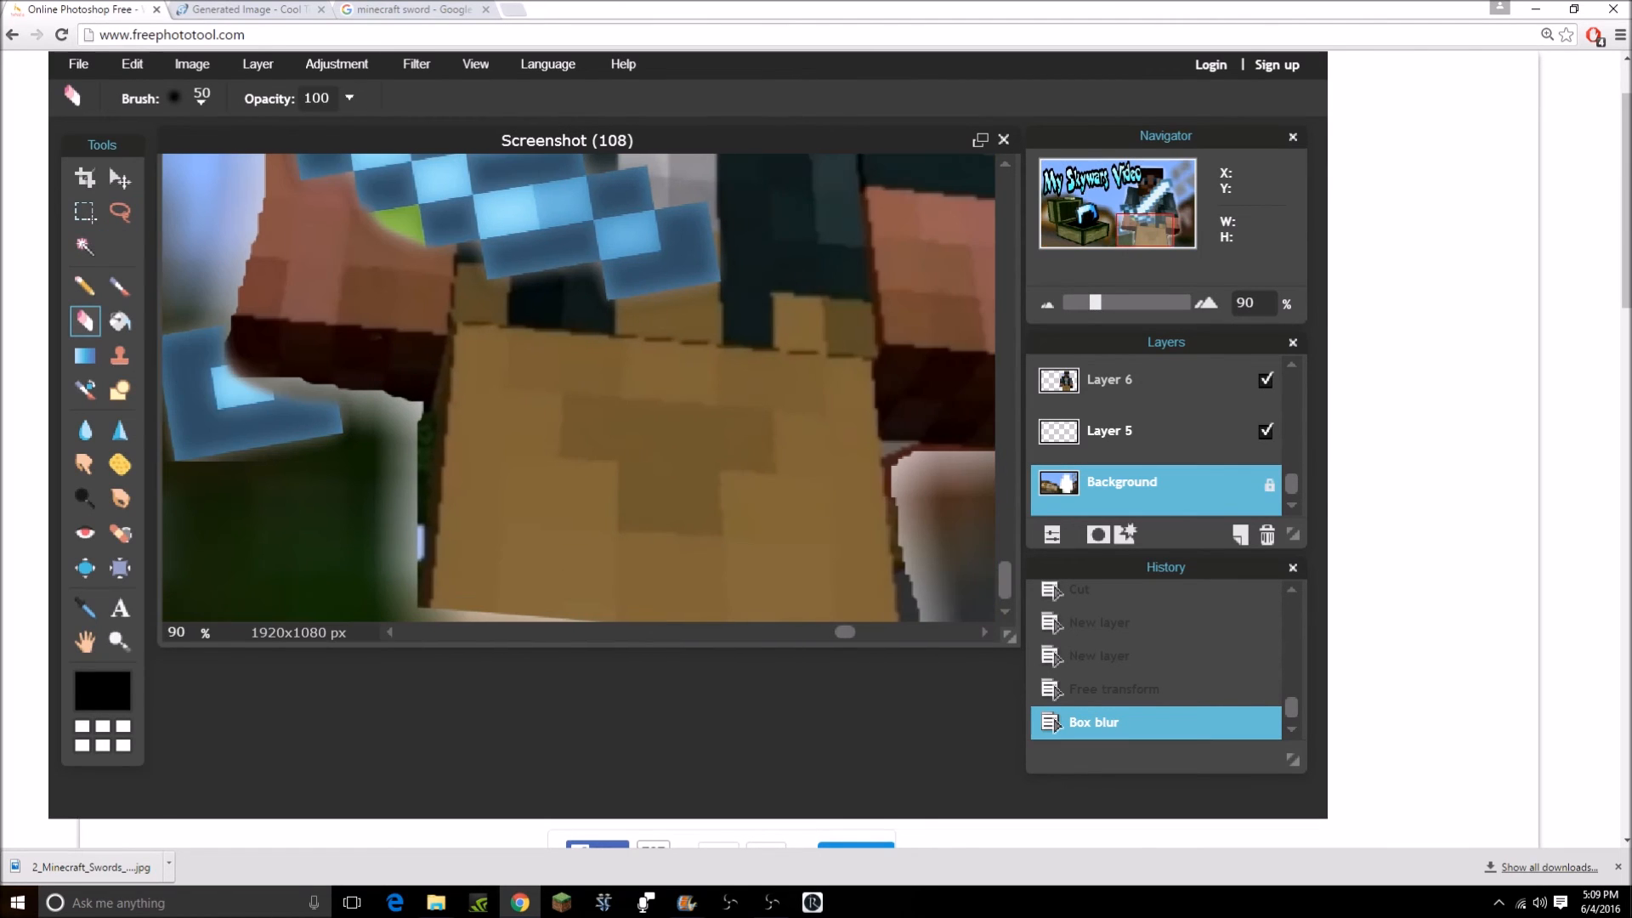
pyautogui.click(919, 612)
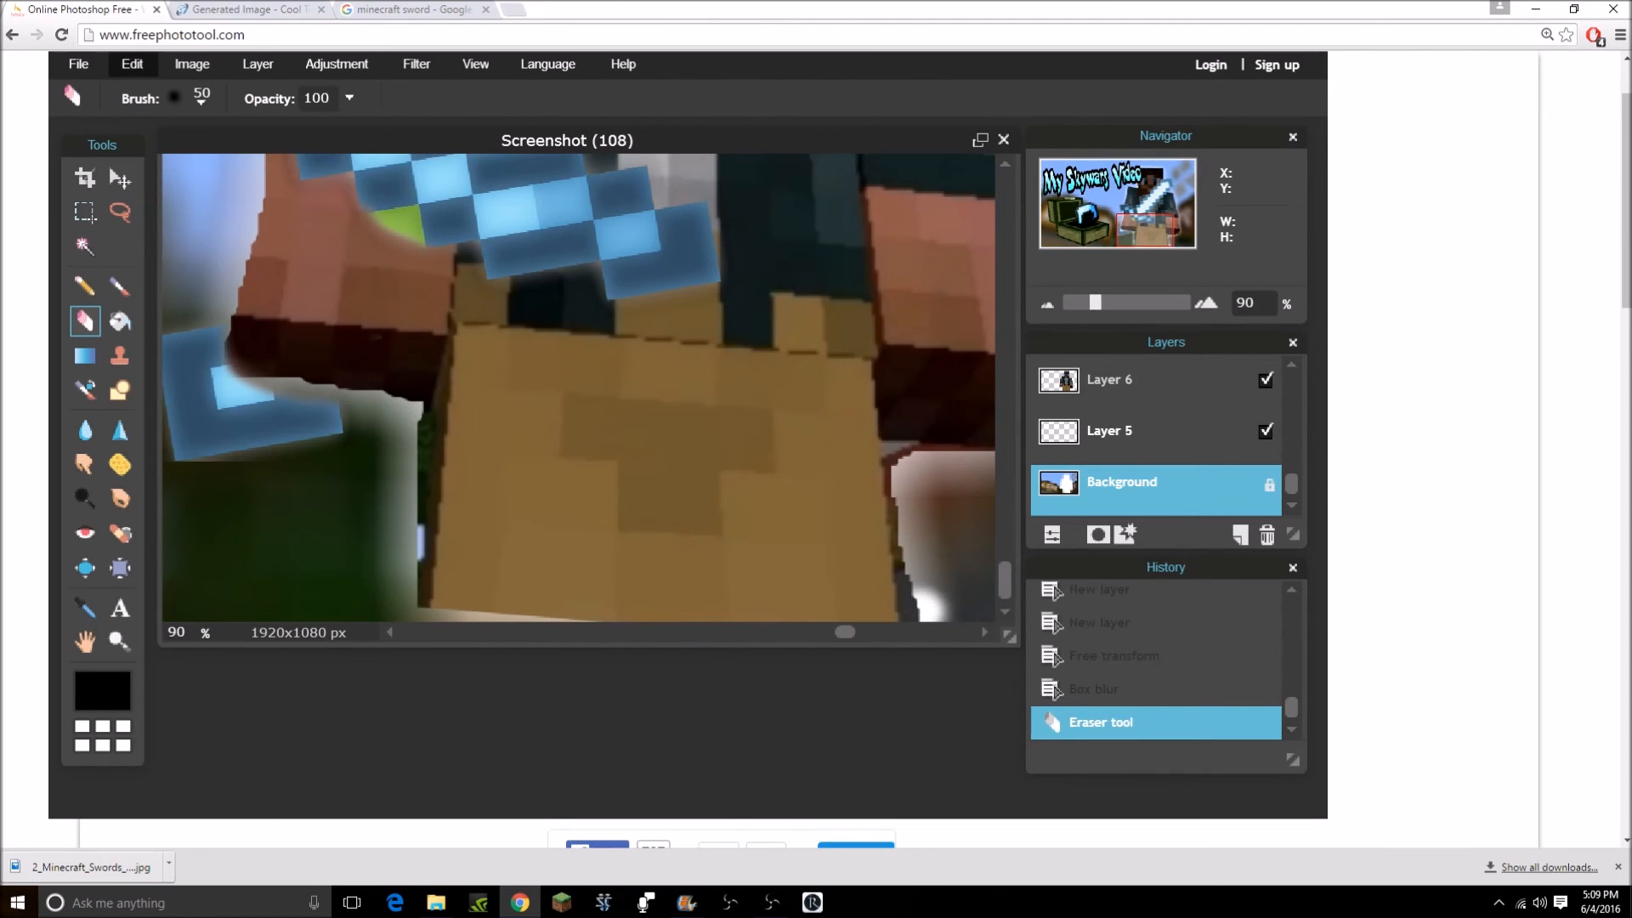
pyautogui.hotkey('ctrl', 'z')
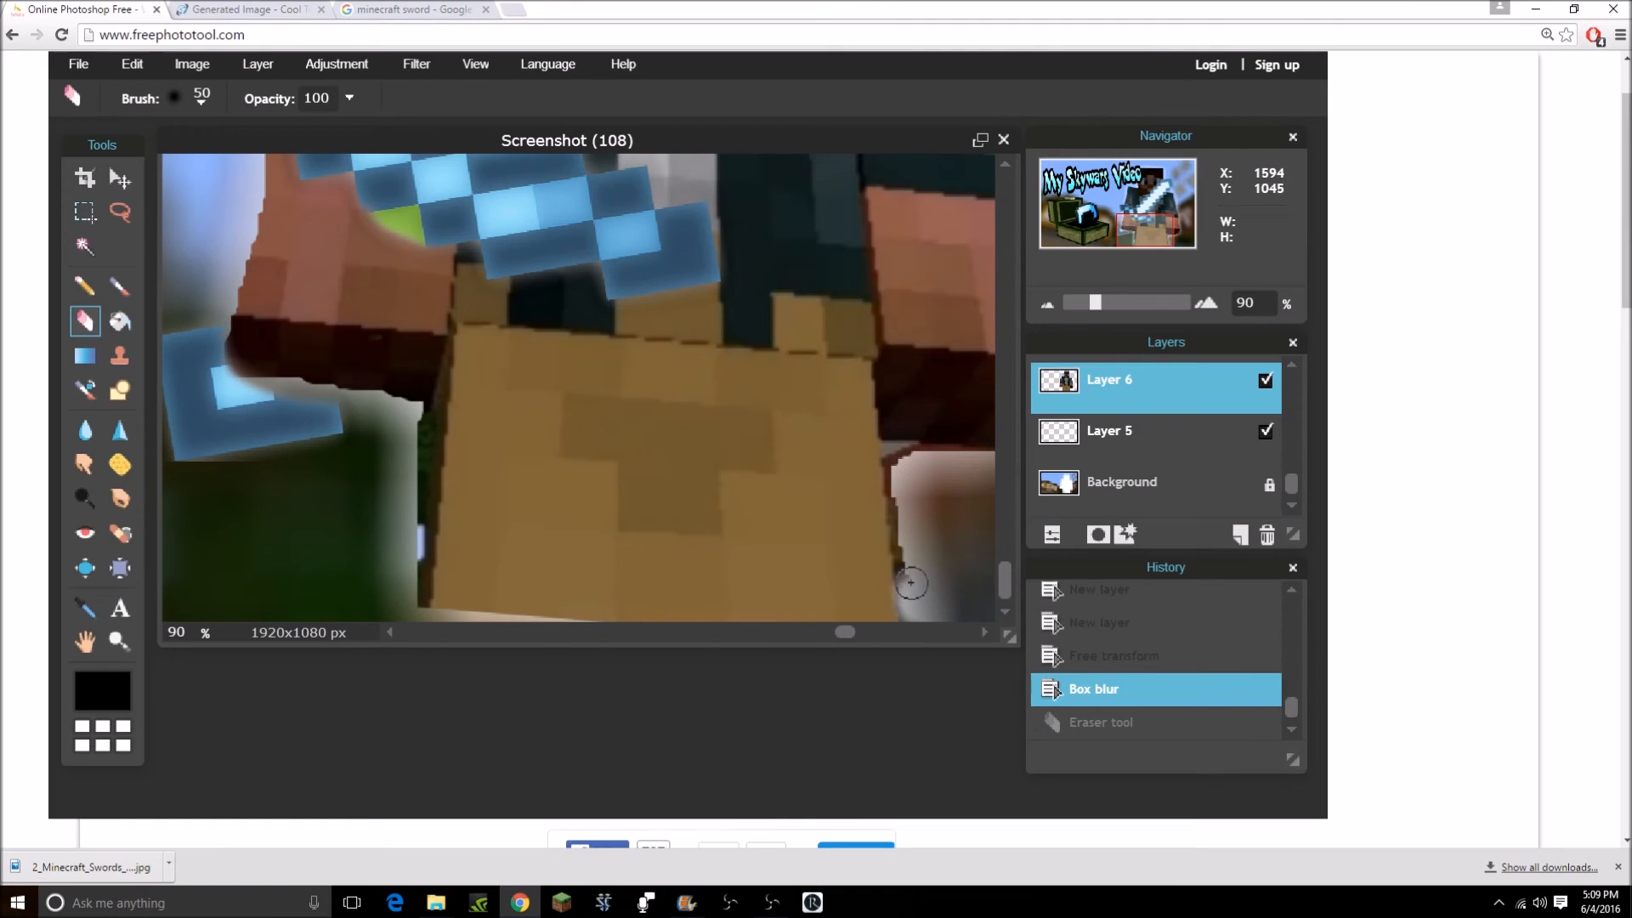
pyautogui.moveTo(911, 538)
pyautogui.mouseDown()
pyautogui.moveTo(898, 470)
pyautogui.moveTo(952, 447)
pyautogui.mouseUp()
pyautogui.moveTo(421, 400); pyautogui.dragTo(408, 567)
pyautogui.moveTo(385, 409); pyautogui.dragTo(417, 409)
# Erase the leftover fringe along the character's chest-side shoulder and the top of the head, undoing the last stray stroke.
pyautogui.moveTo(1145, 231); pyautogui.dragTo(1136, 189)
pyautogui.moveTo(511, 345)
pyautogui.mouseDown()
pyautogui.moveTo(428, 376)
pyautogui.moveTo(423, 430)
pyautogui.mouseUp()
pyautogui.click(1151, 176)
pyautogui.moveTo(625, 252); pyautogui.dragTo(442, 252)
pyautogui.moveTo(756, 290)
pyautogui.mouseDown()
pyautogui.moveTo(762, 415)
pyautogui.moveTo(762, 293)
pyautogui.mouseUp()
pyautogui.hotkey('ctrl', 'z')
# Erase the leftover fringe along the character's other arm and hand, and compare the last strokes with undo and redo.
pyautogui.click(1161, 194)
pyautogui.moveTo(658, 318)
pyautogui.mouseDown()
pyautogui.moveTo(721, 332)
pyautogui.moveTo(771, 434)
pyautogui.moveTo(771, 515)
pyautogui.mouseUp()
pyautogui.moveTo(1165, 222); pyautogui.dragTo(1166, 230)
pyautogui.moveTo(741, 460); pyautogui.dragTo(782, 435)
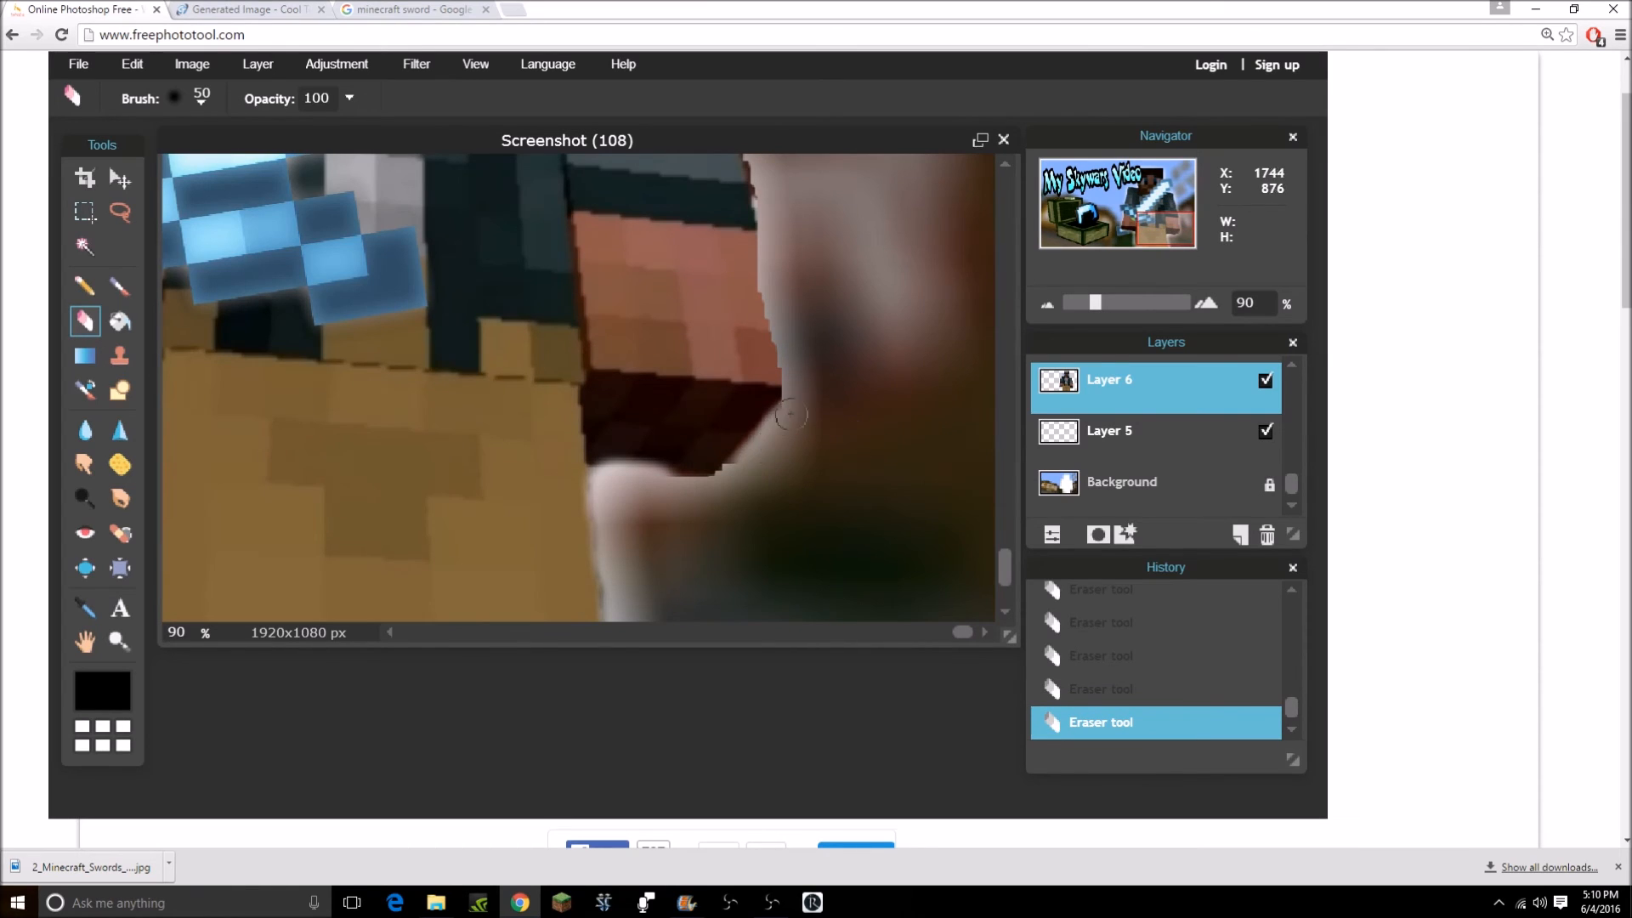
pyautogui.hotkey('ctrl', 'z')
pyautogui.hotkey('ctrl', 'z')
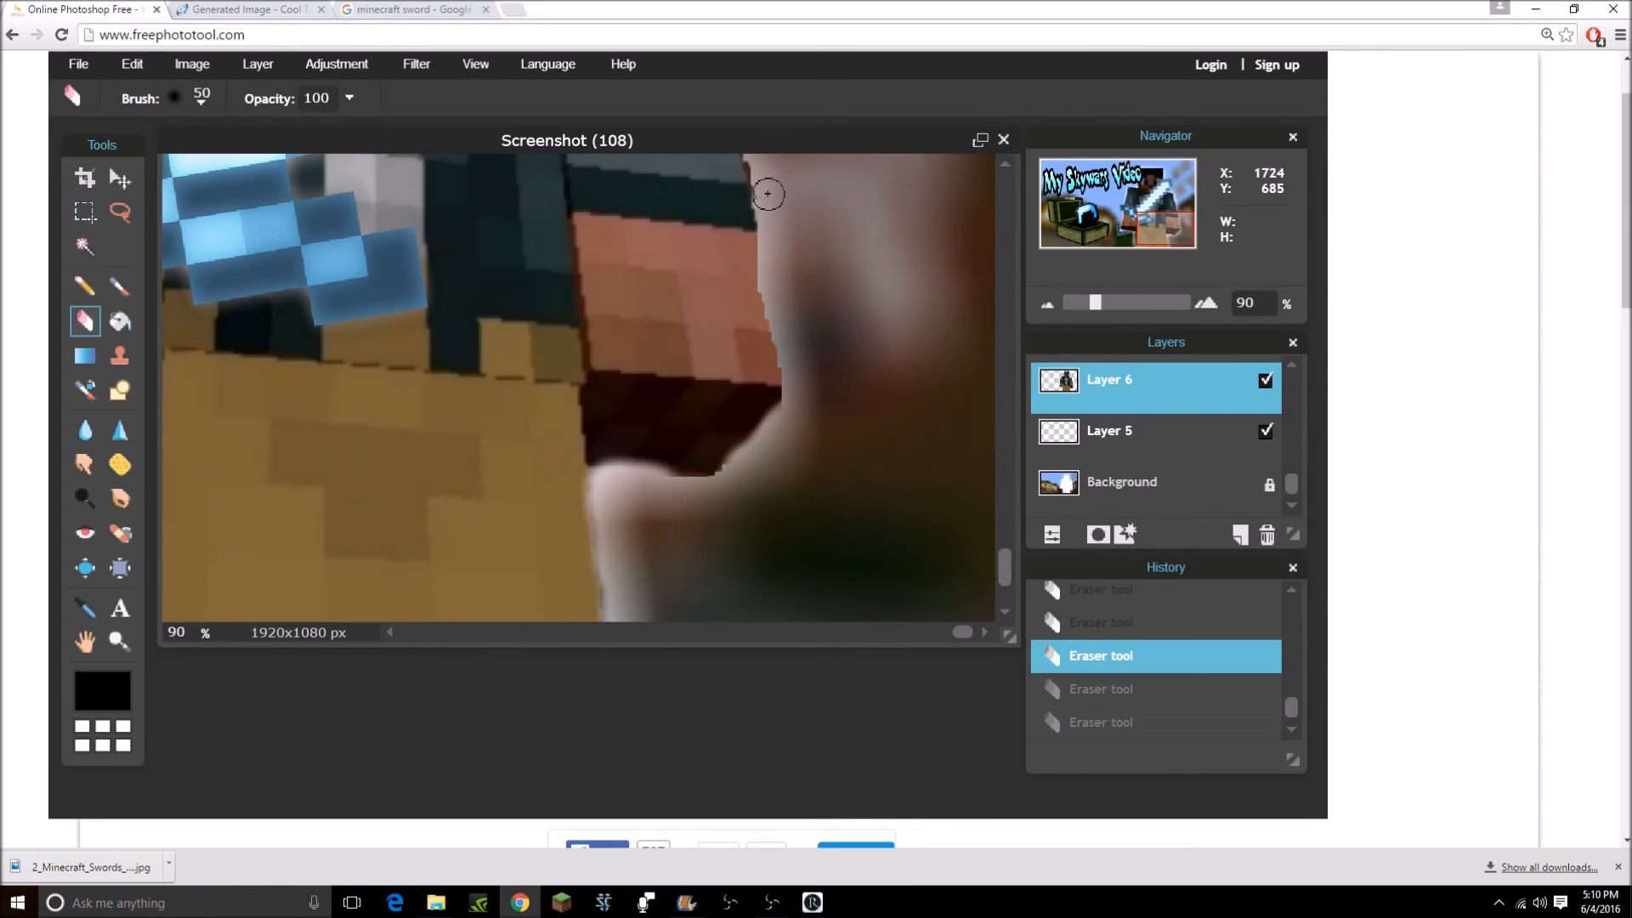
pyautogui.hotkey('ctrl', 'y')
pyautogui.hotkey('ctrl', 'y')
pyautogui.hotkey('ctrl', '0')
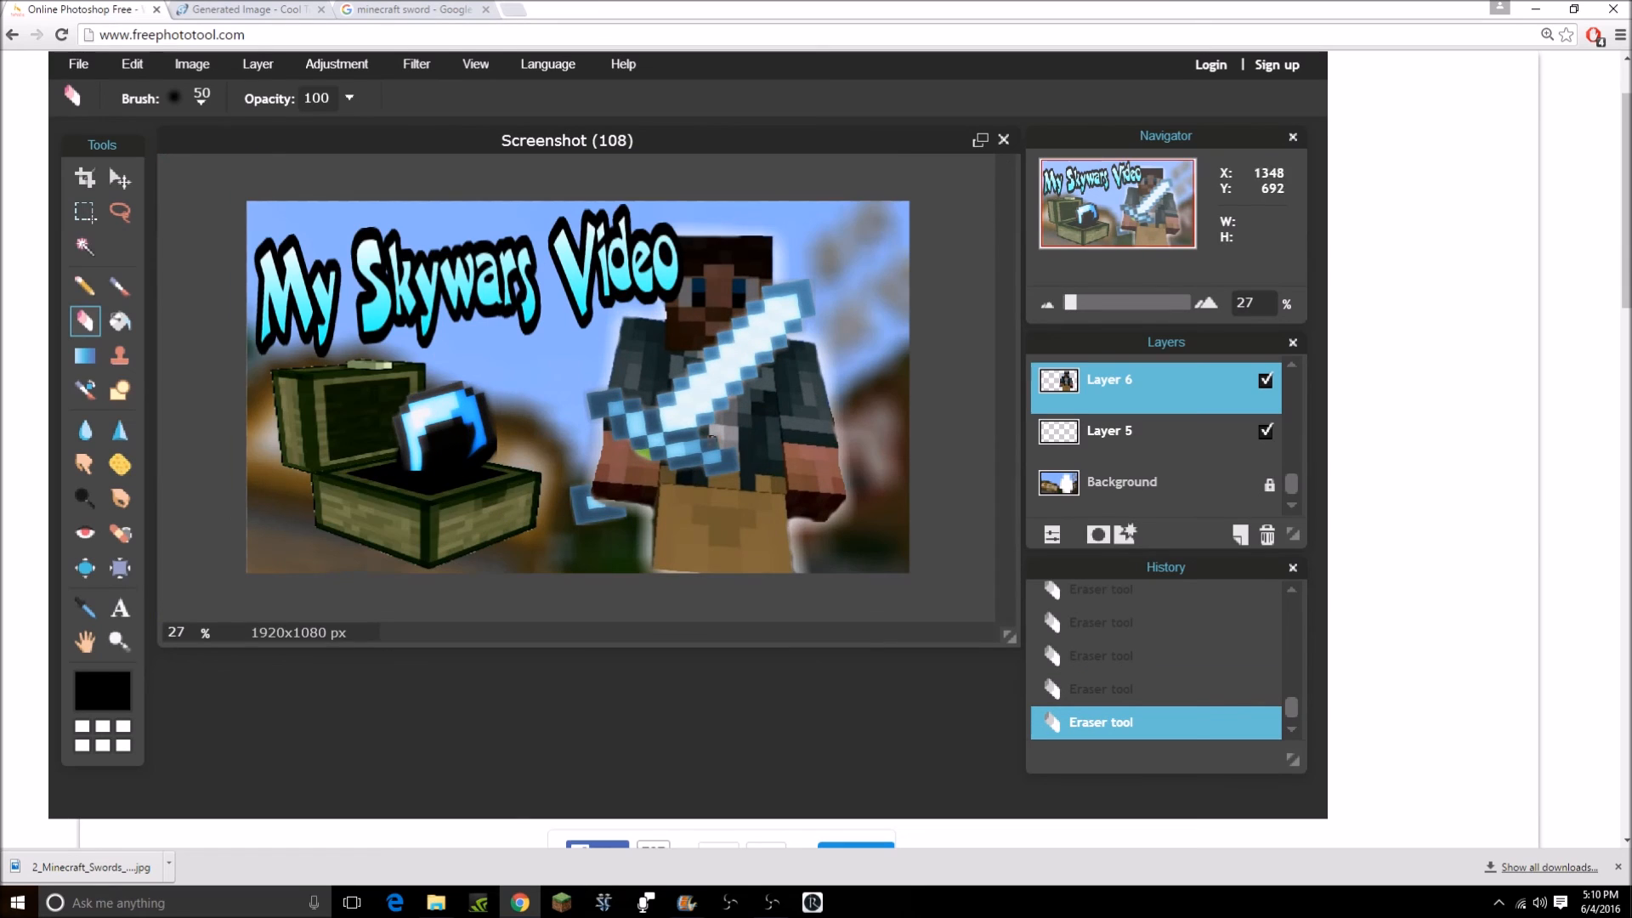
# Set the image to save to the computer in JPEG format at quality 96.
pyautogui.click(78, 64)
pyautogui.click(76, 197)
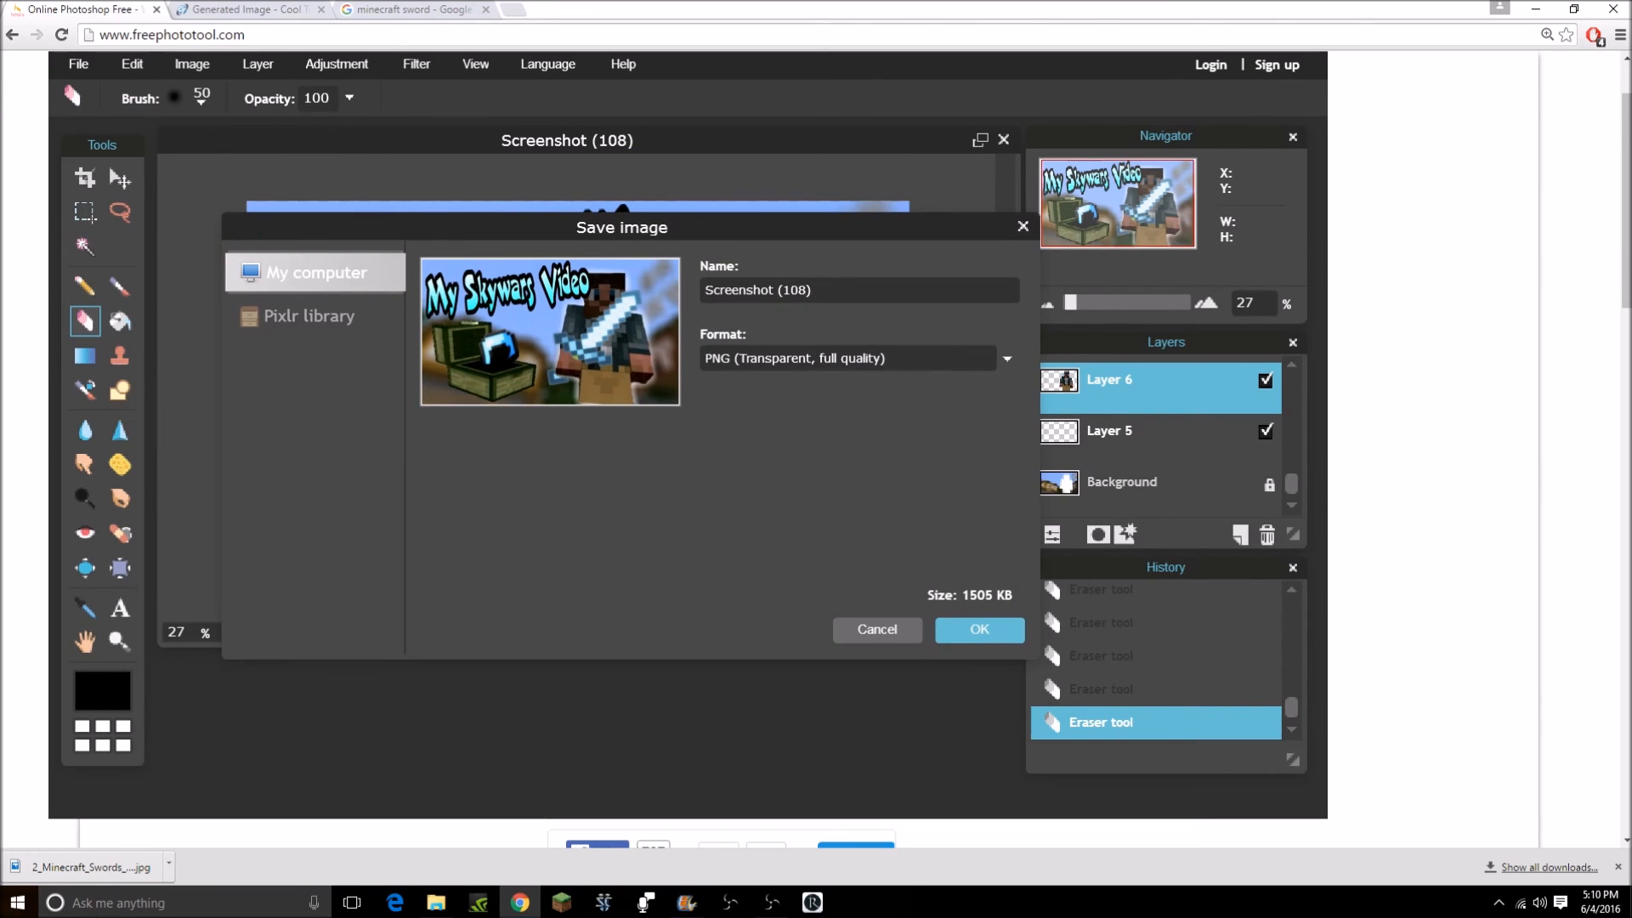
pyautogui.click(1008, 359)
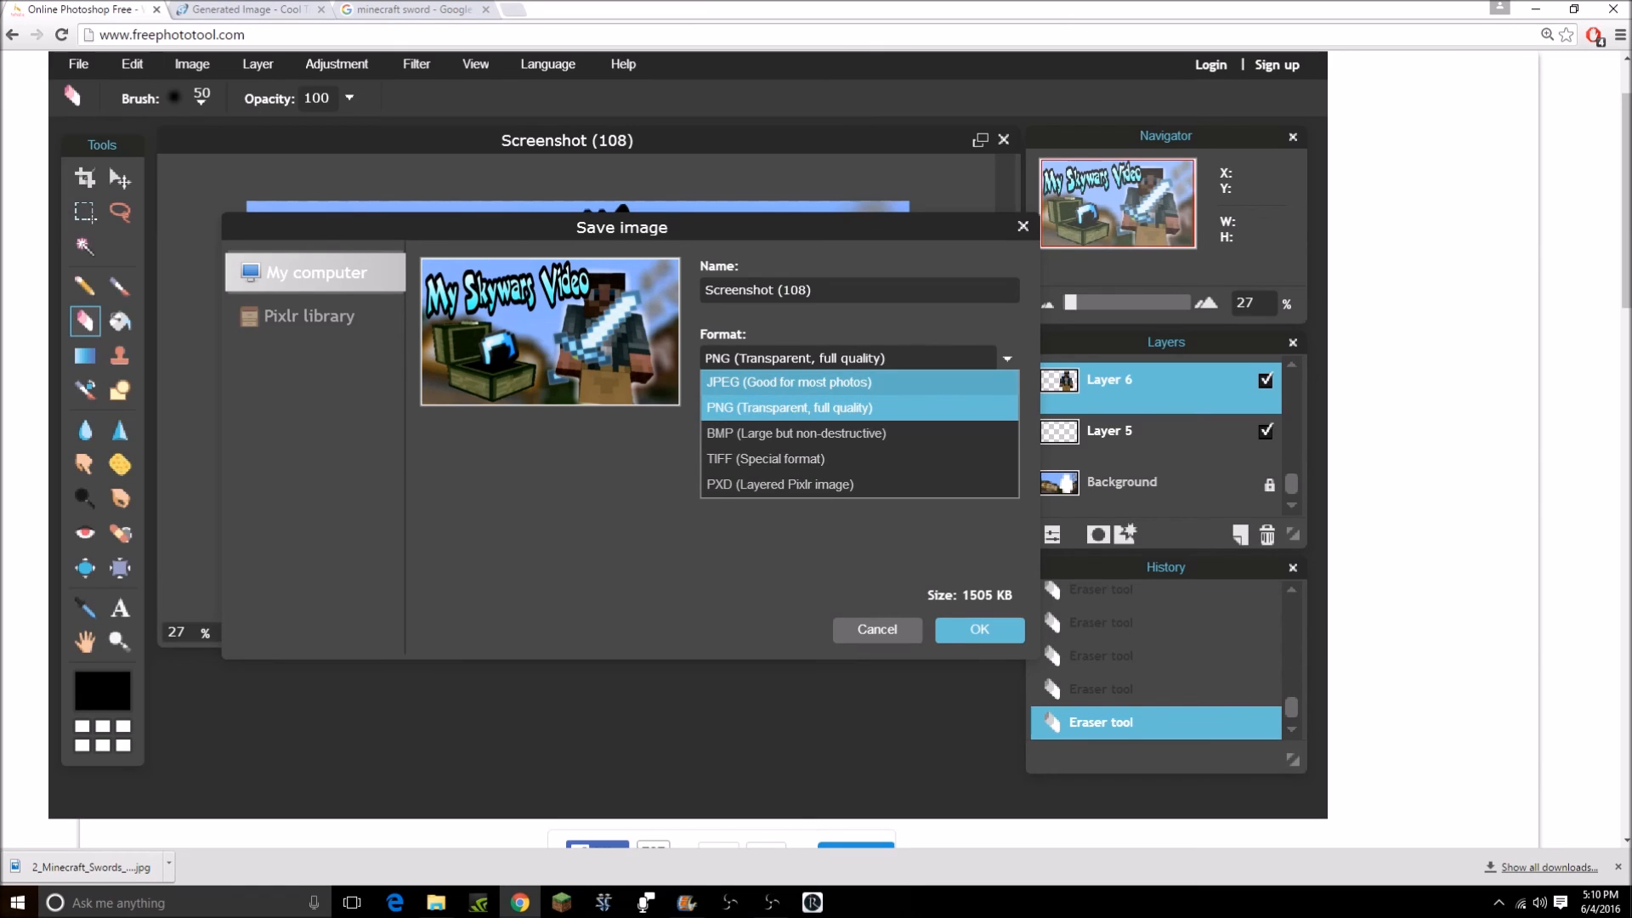
pyautogui.click(789, 382)
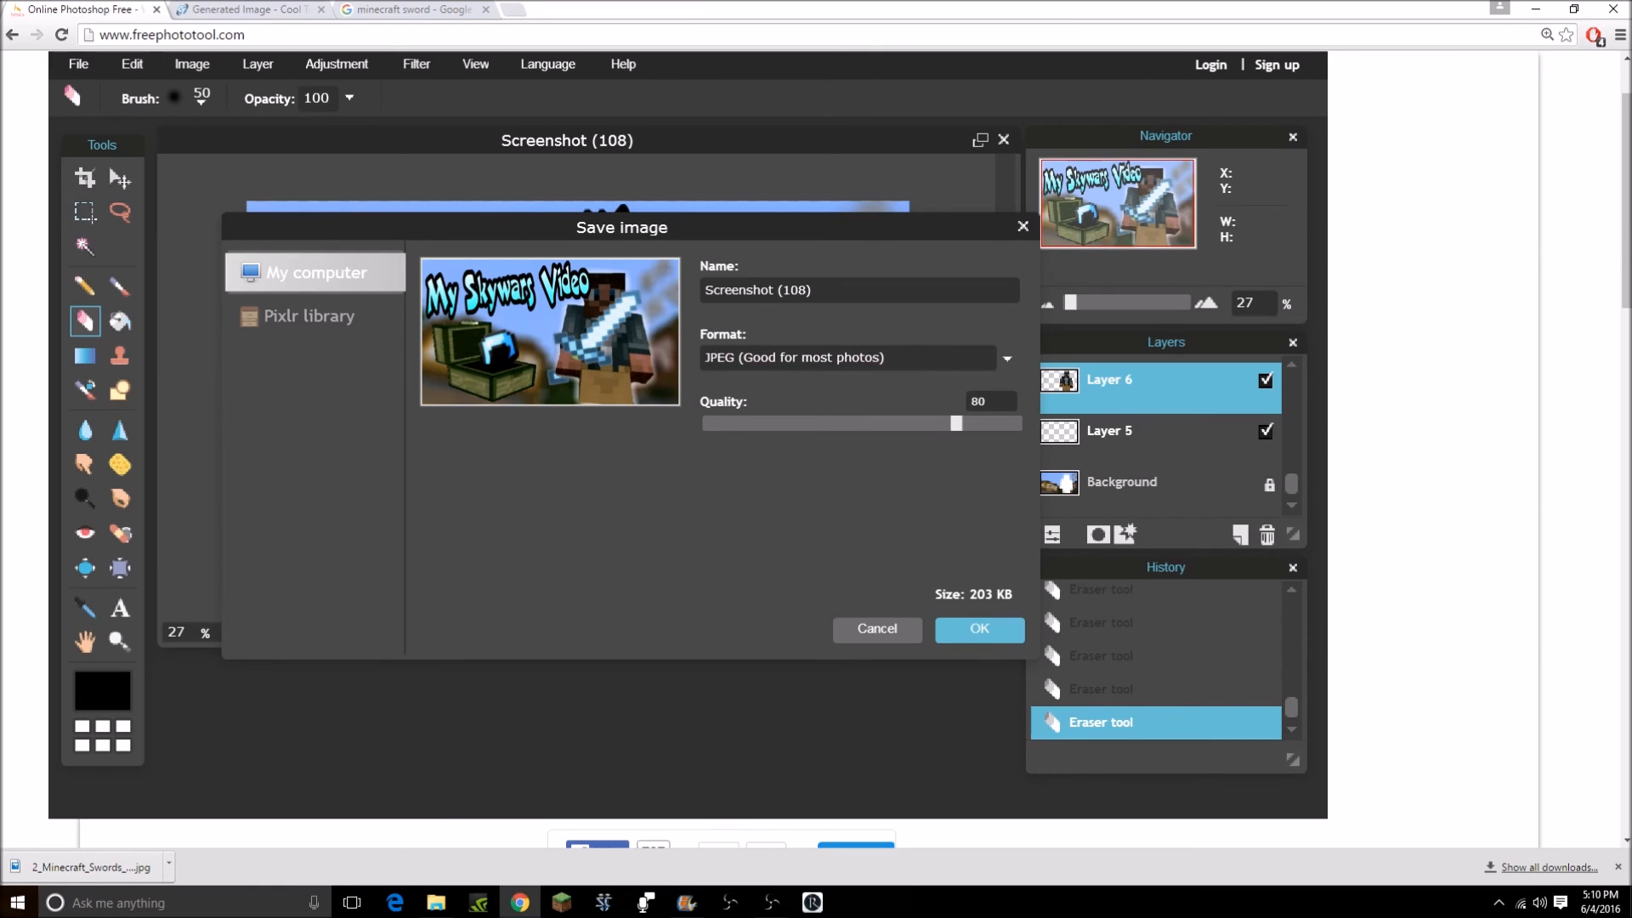
pyautogui.moveTo(998, 424); pyautogui.dragTo(1009, 424)
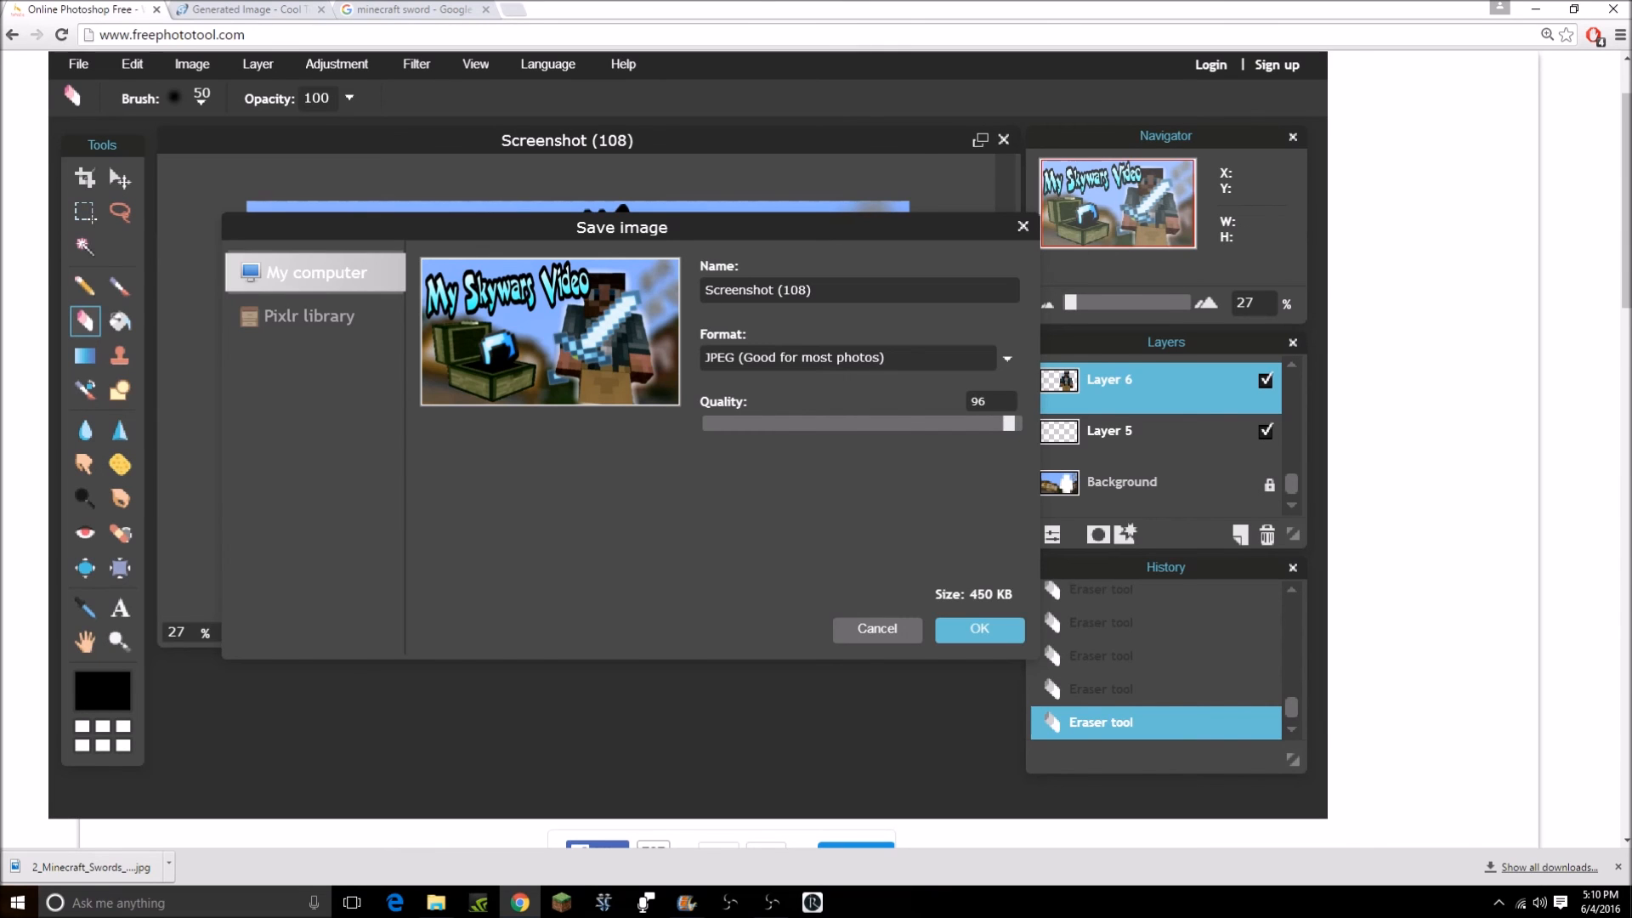